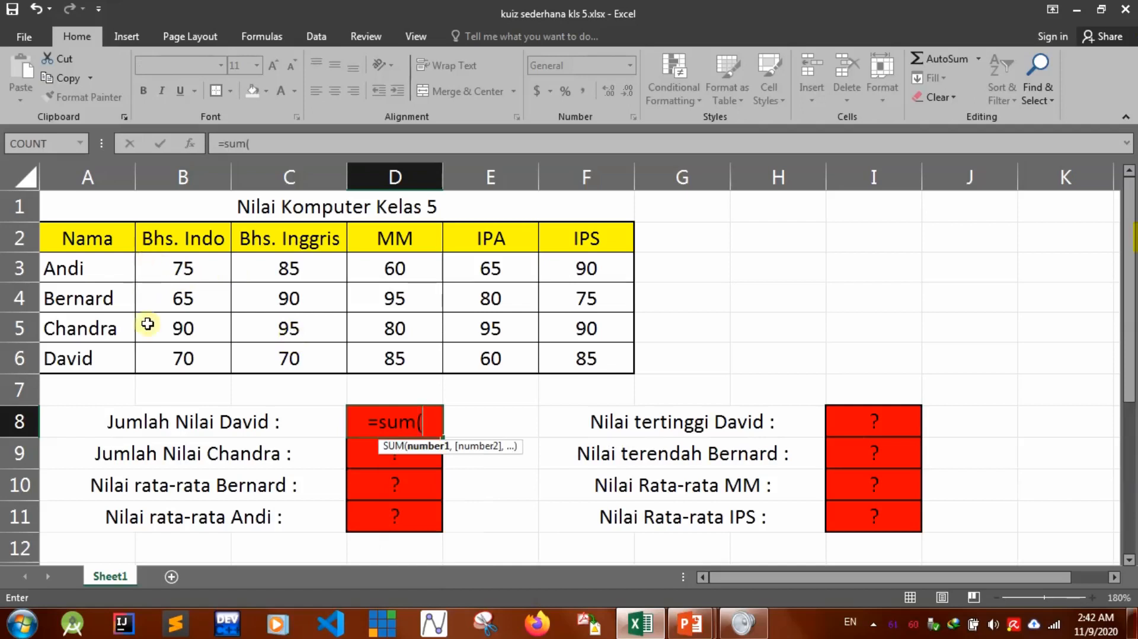
Complete the SUM formula in D8 with David's scores in B6:F6 and enter it
drag(164, 360, 593, 367)
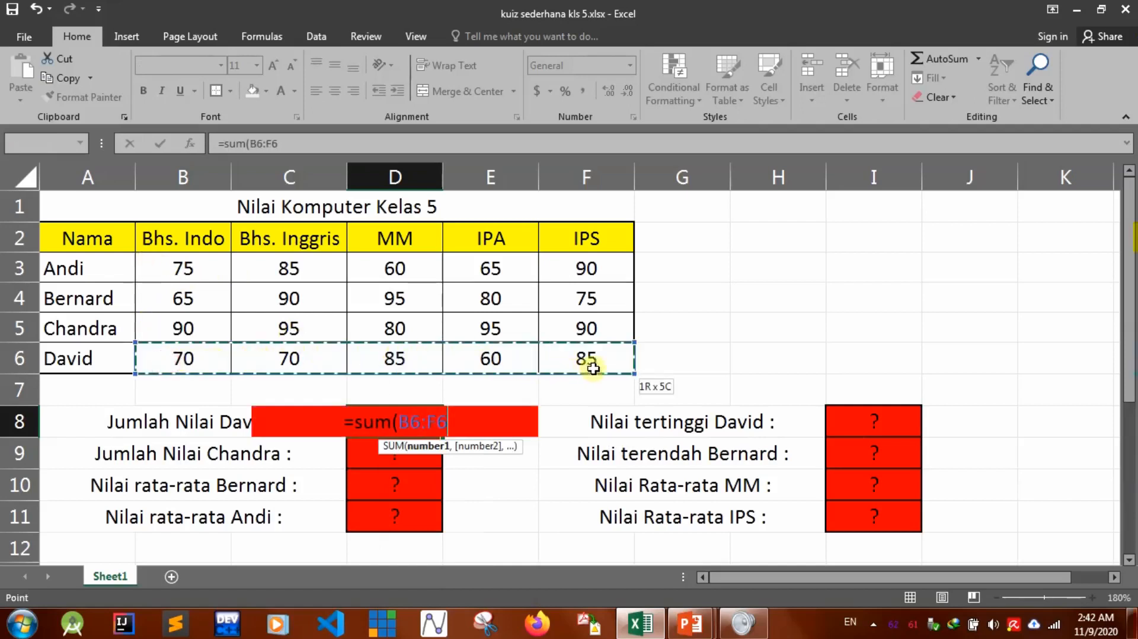
text())
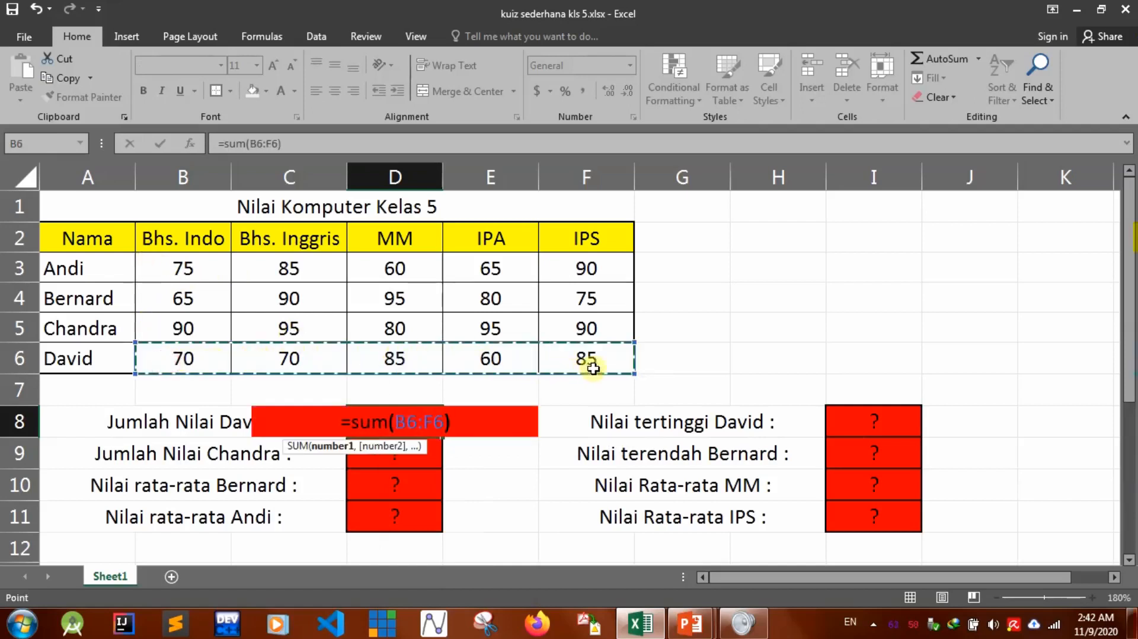
key(Return)
click(434, 428)
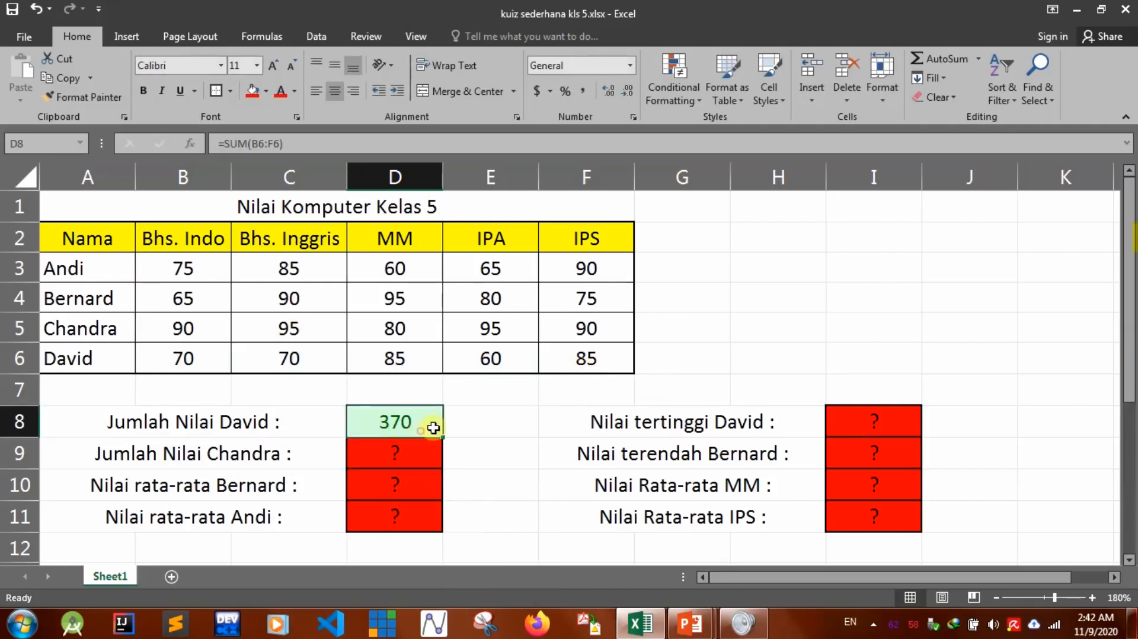
click(875, 281)
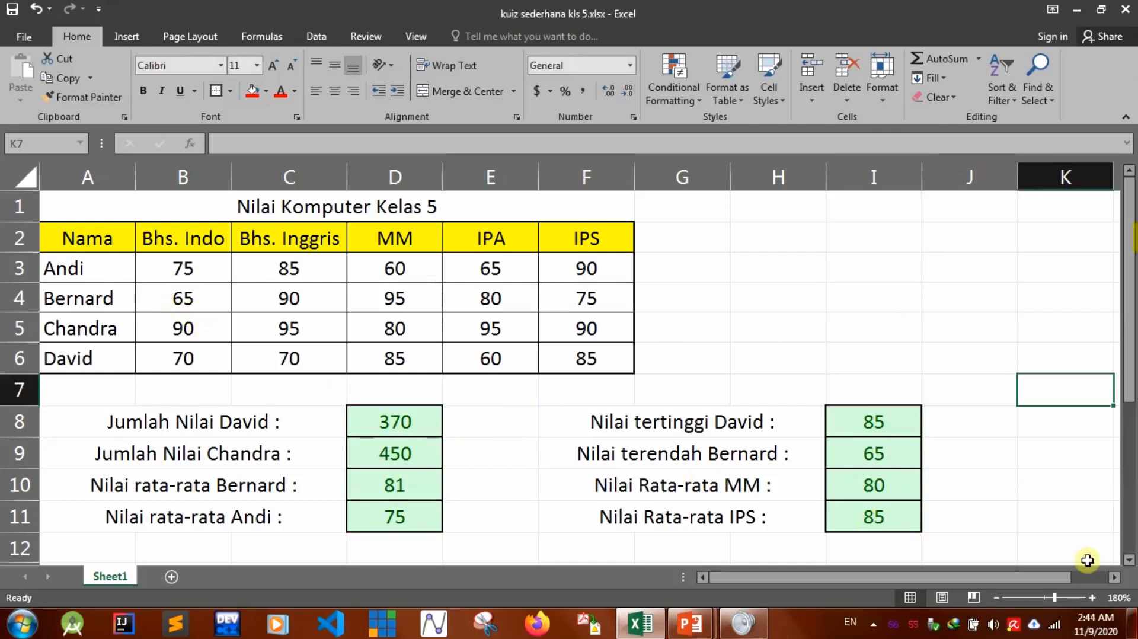
Examine the formulas behind the answer cells D8 to D11 and I8 to I11
click(387, 422)
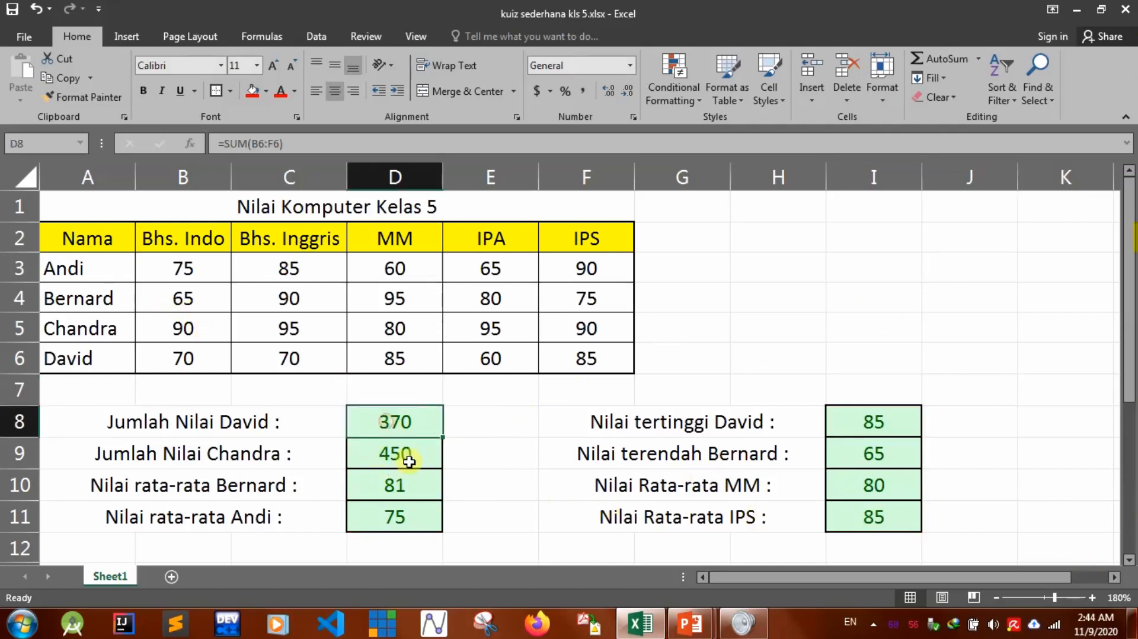
click(417, 460)
click(418, 486)
click(411, 530)
click(874, 418)
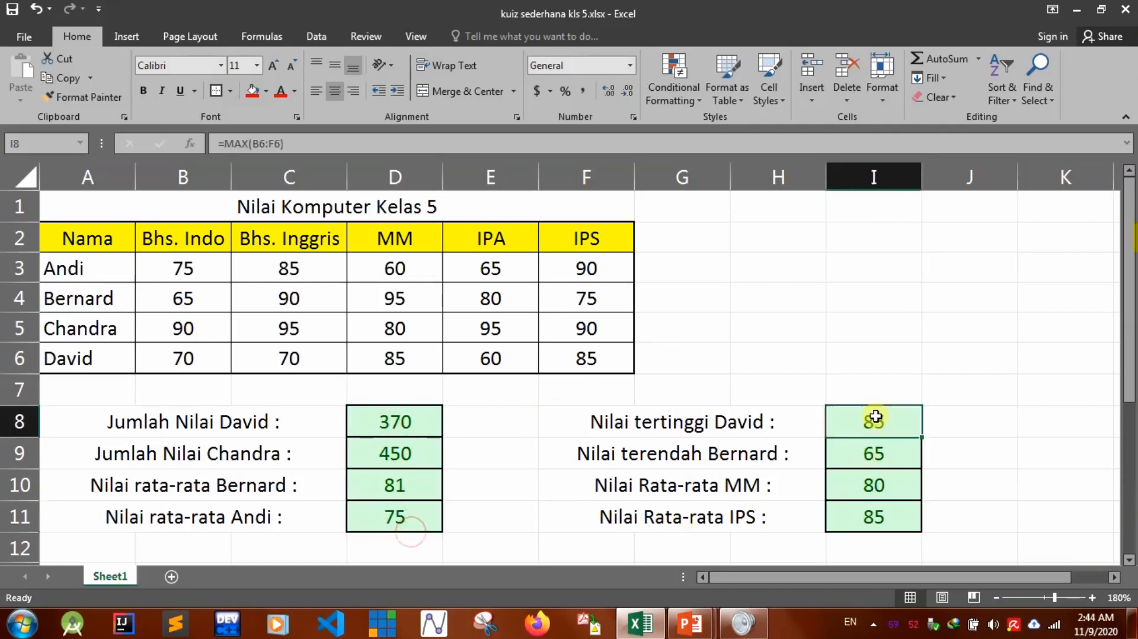
click(875, 462)
click(873, 485)
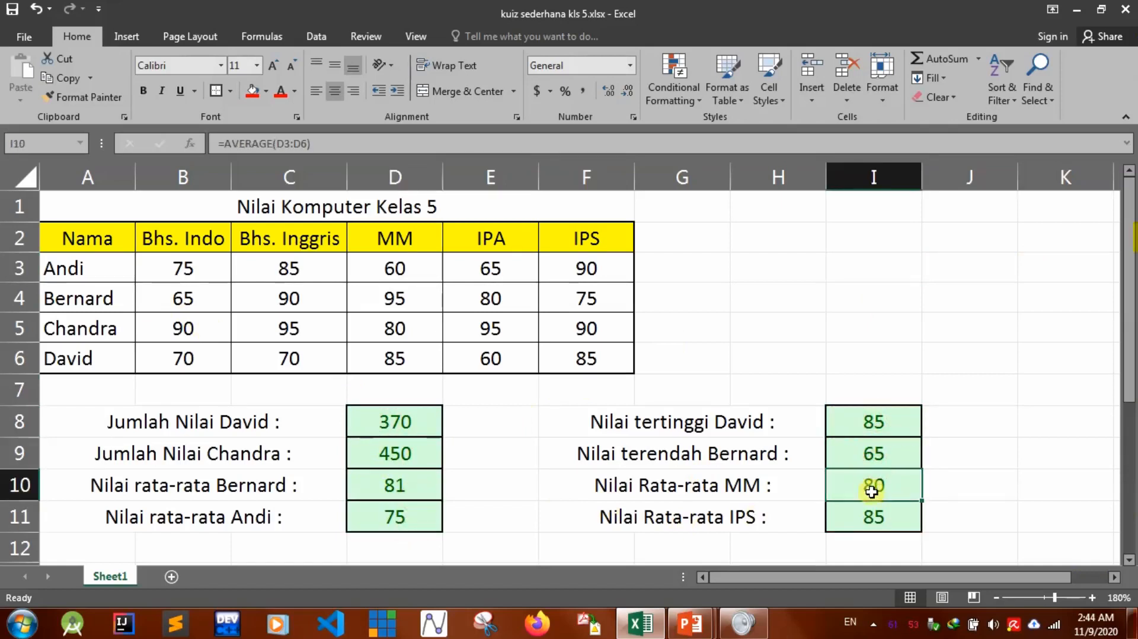
click(872, 514)
click(878, 424)
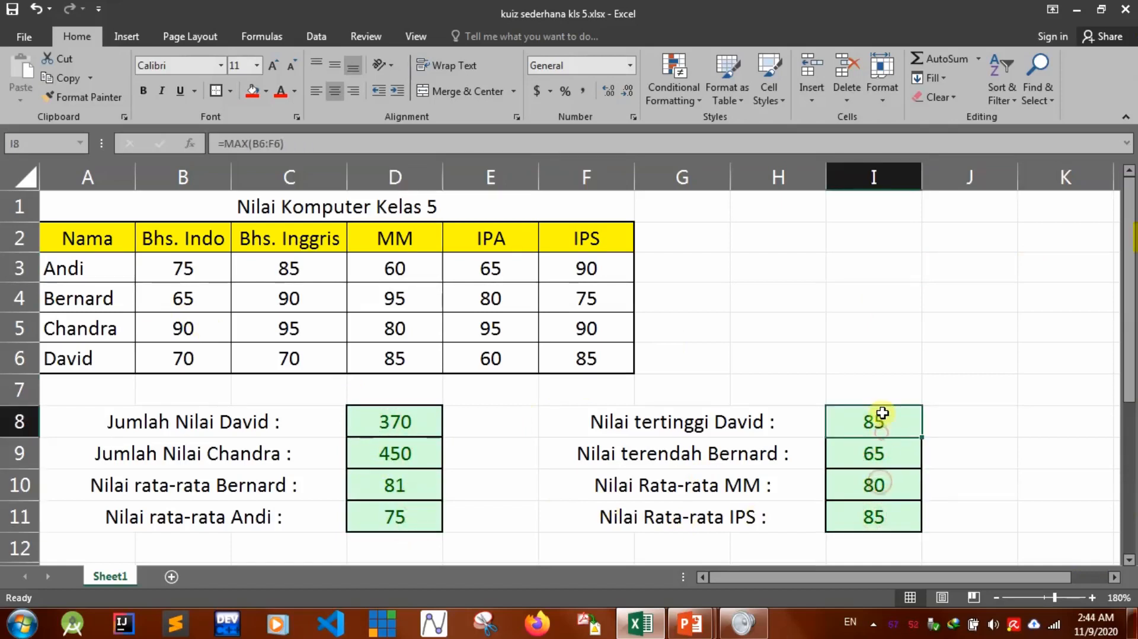
click(1081, 266)
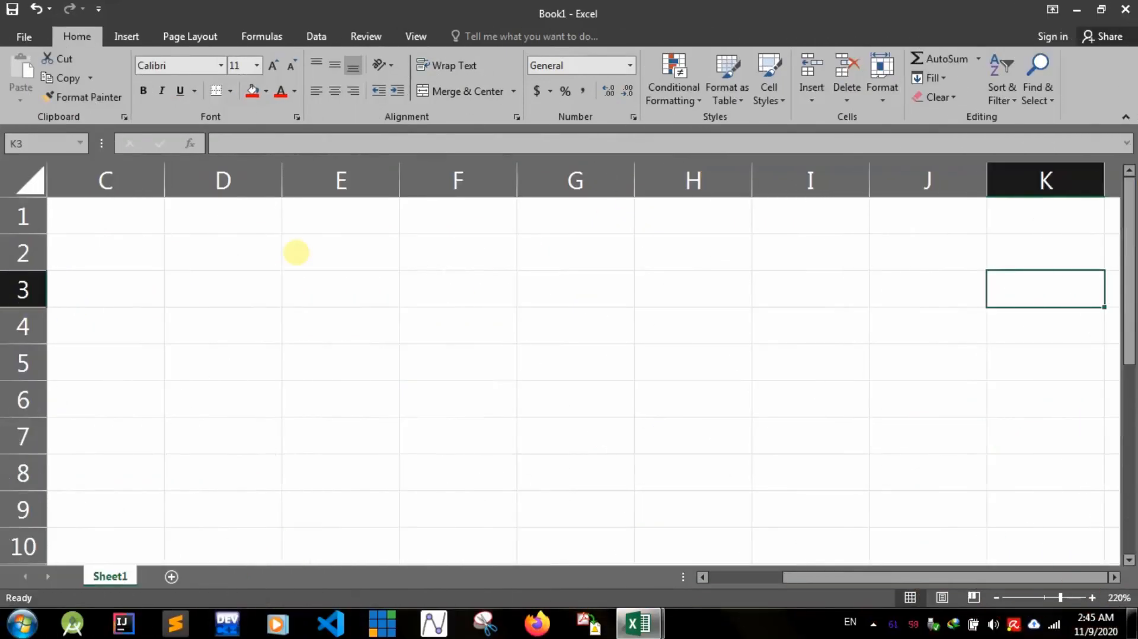
Enter "ya" in cell C3 of the blank workbook and reselect that cell
click(296, 252)
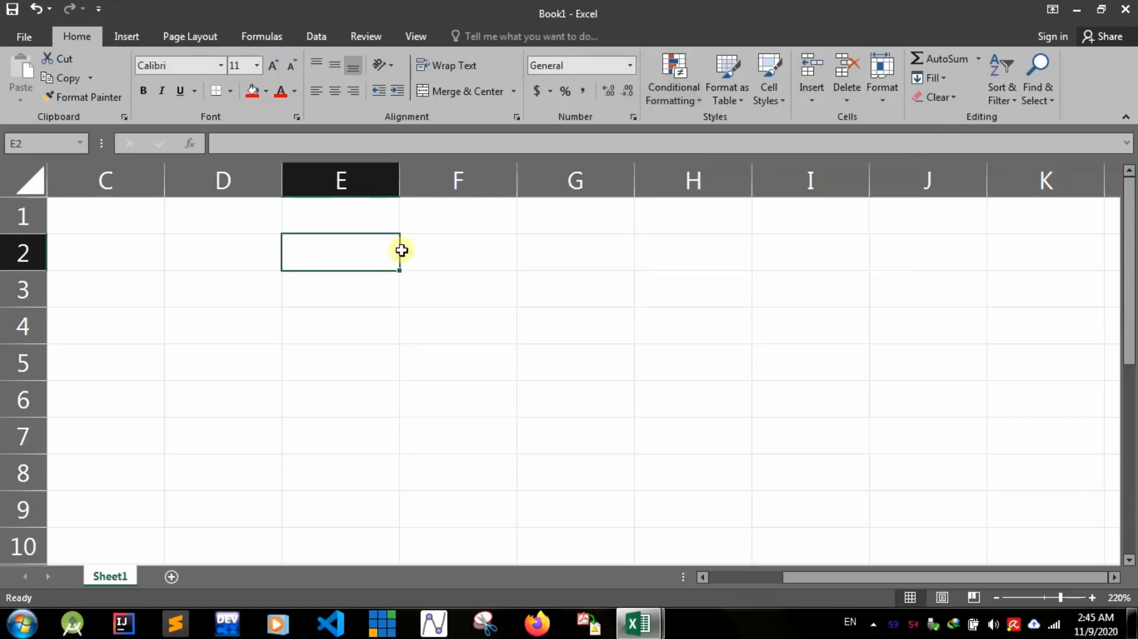
scroll(372, 246, up, 2)
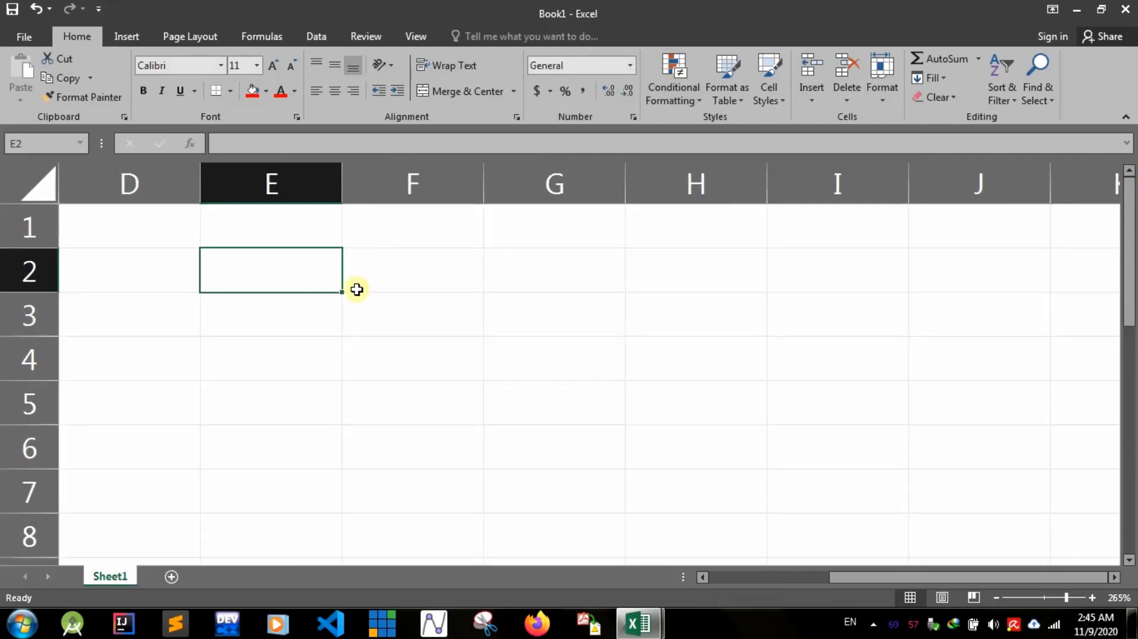
scroll(355, 288, down, 1)
drag(805, 578, 725, 578)
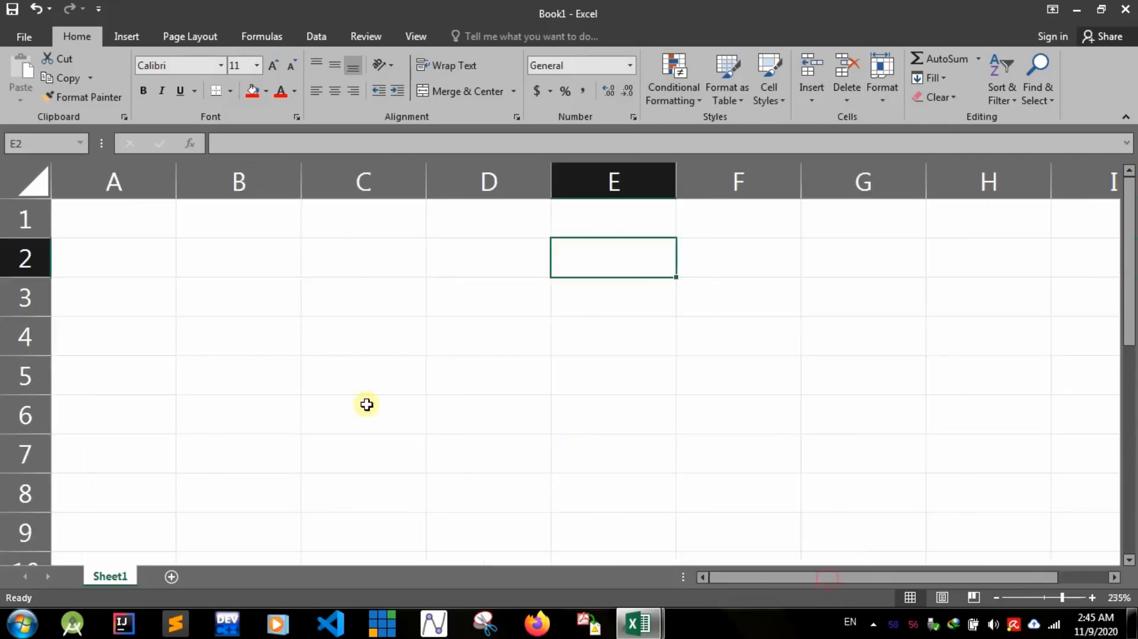
click(278, 258)
click(296, 309)
click(362, 300)
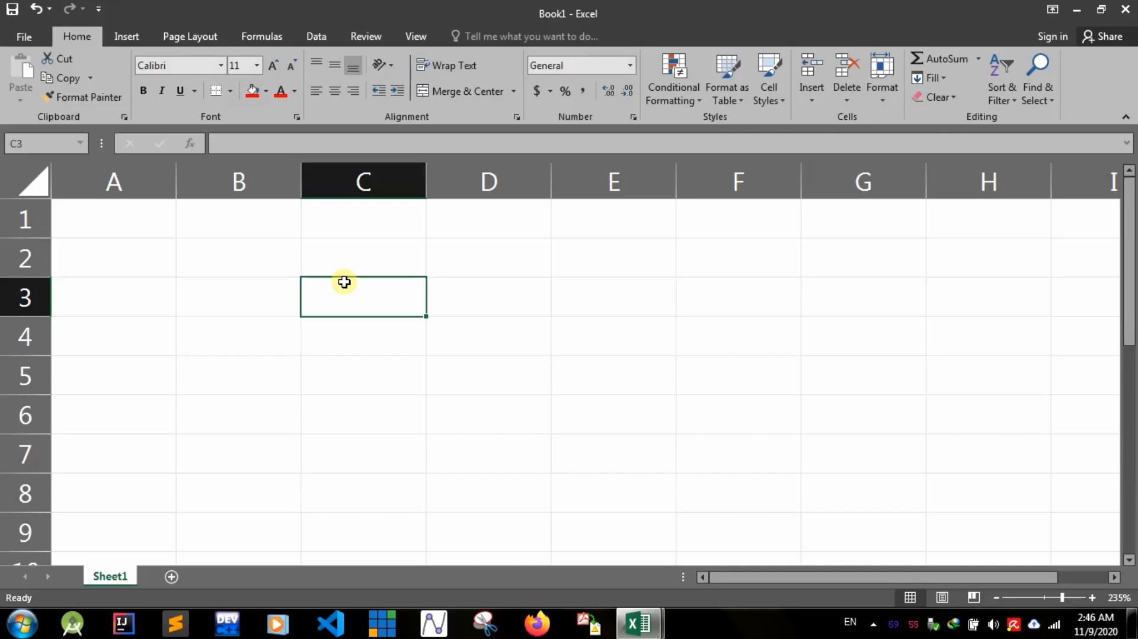
text(ya)
key(Return)
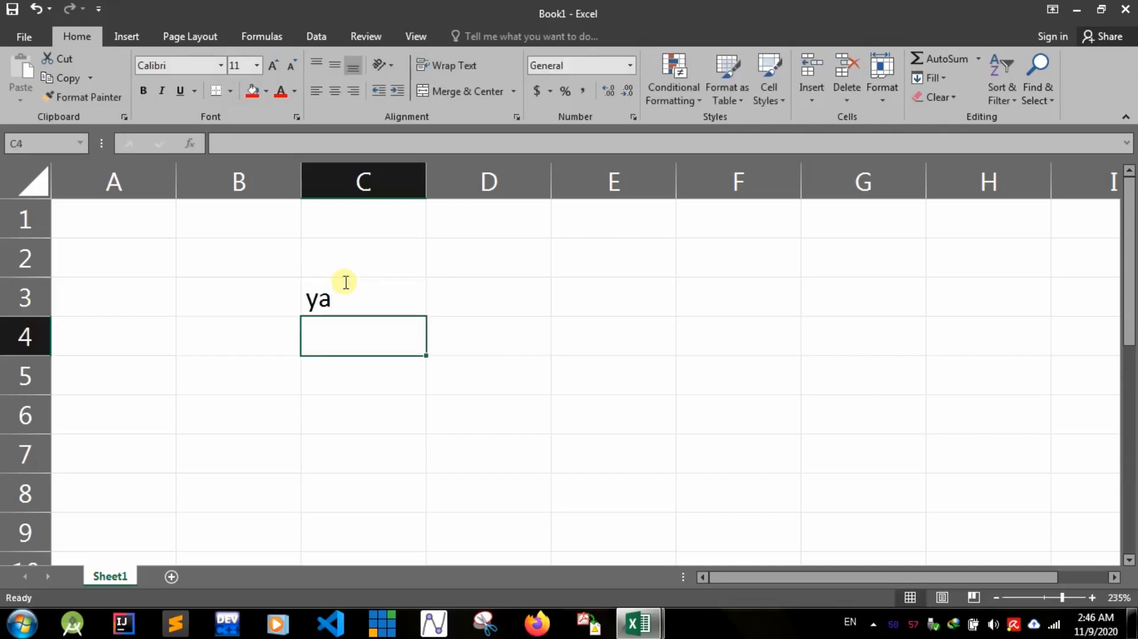
click(346, 288)
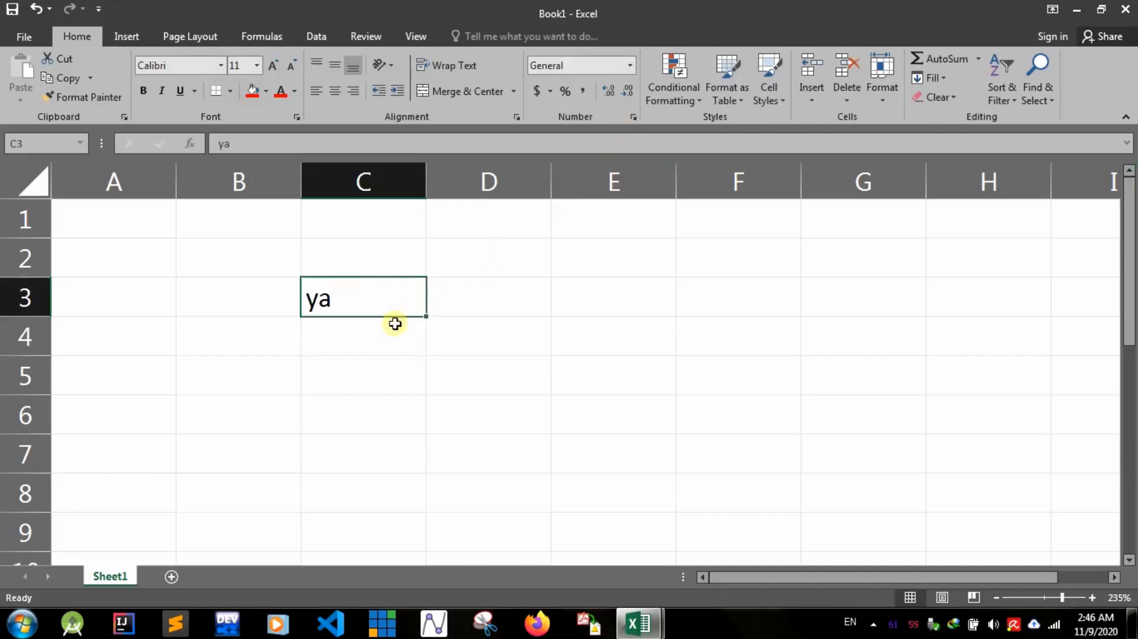
click(686, 86)
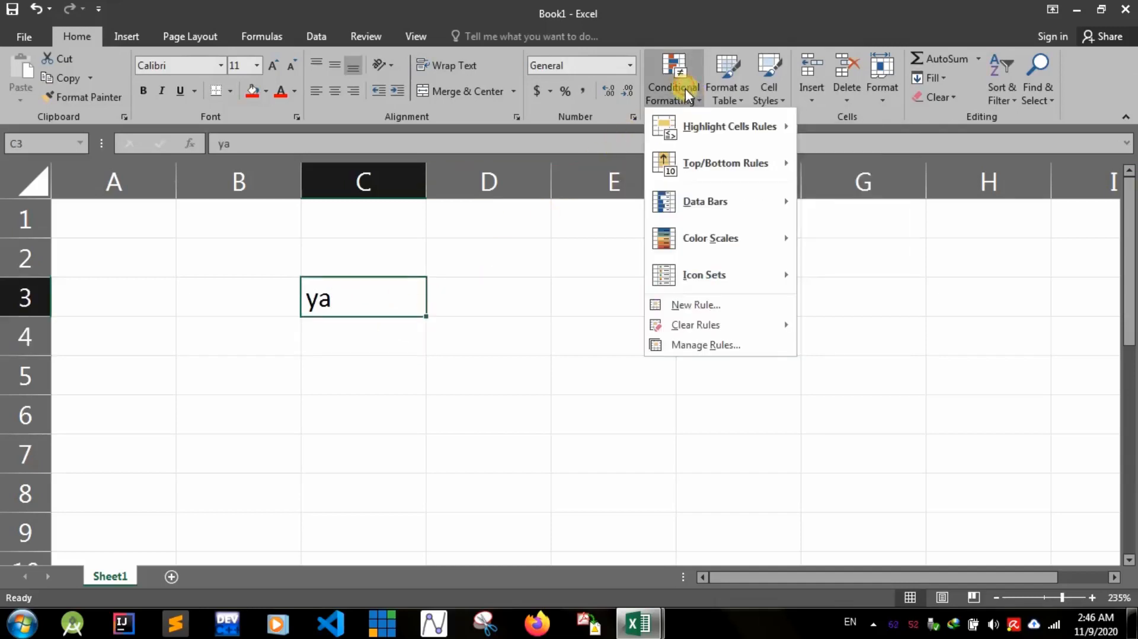
mouse_move(697, 121)
mouse_move(737, 136)
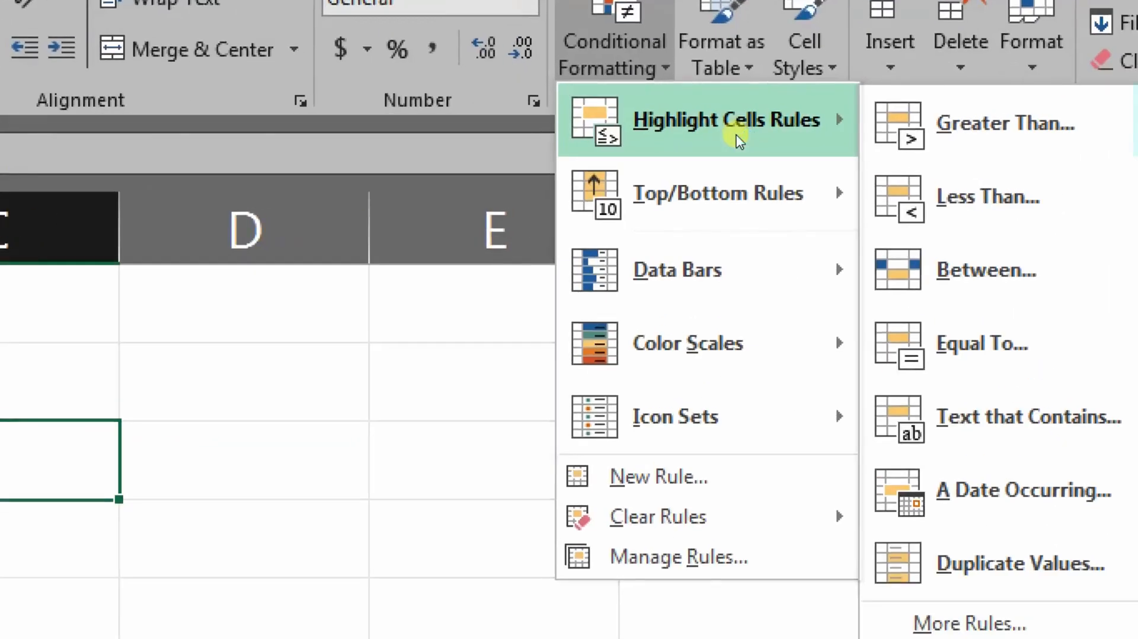
key(Escape)
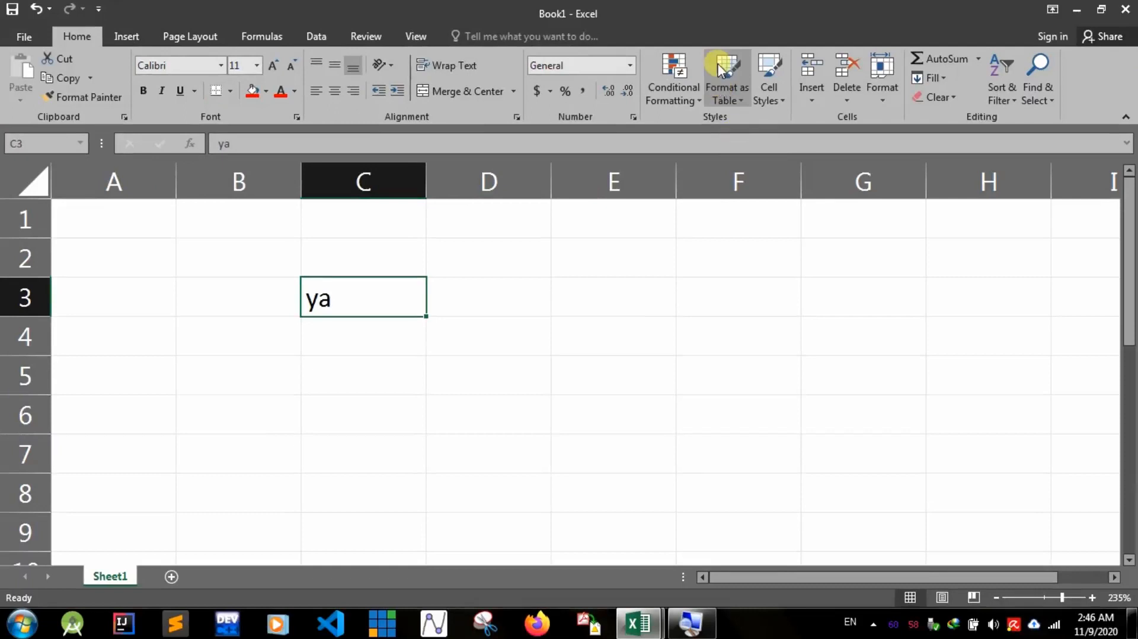
click(718, 65)
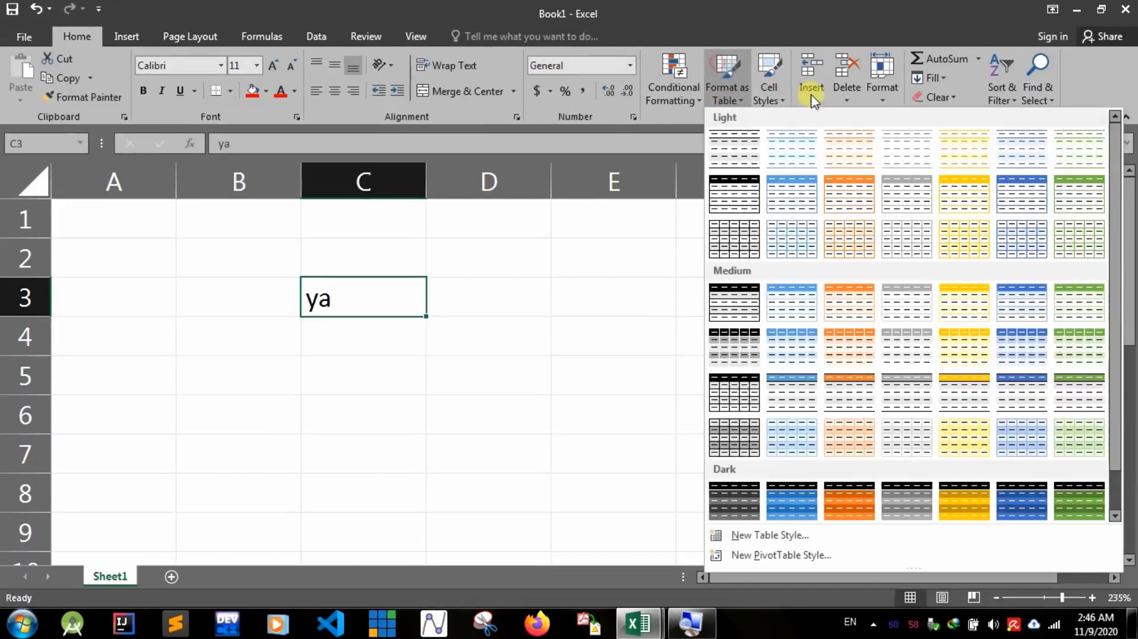
Start an Equal To conditional formatting rule on C3 that matches the text "ya"
click(666, 74)
mouse_move(745, 126)
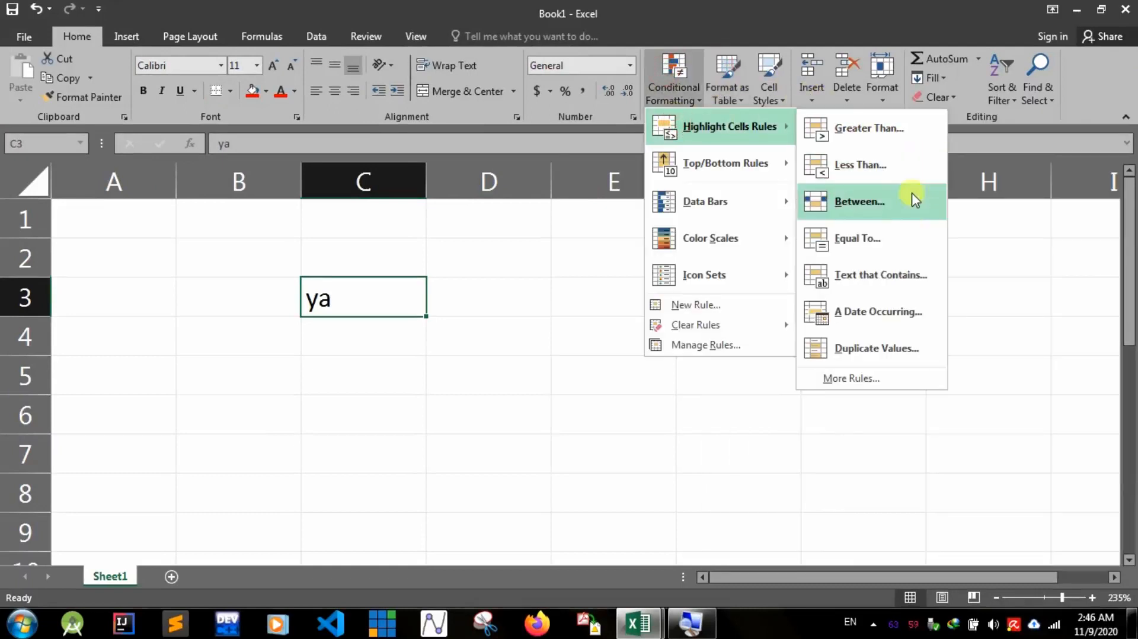
click(877, 257)
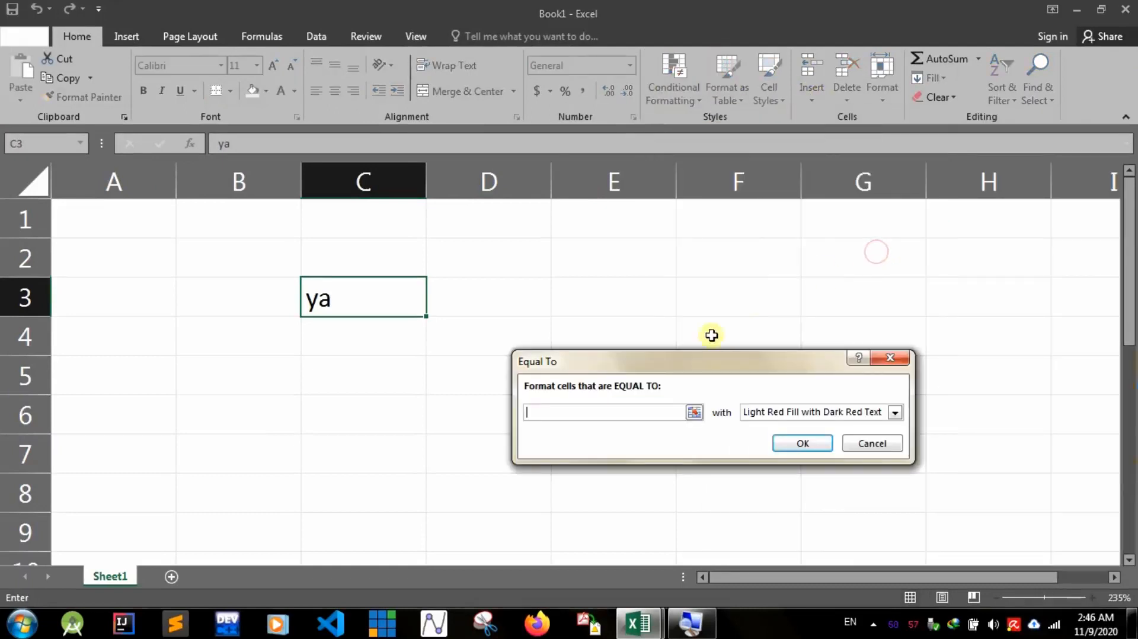
drag(666, 363, 621, 350)
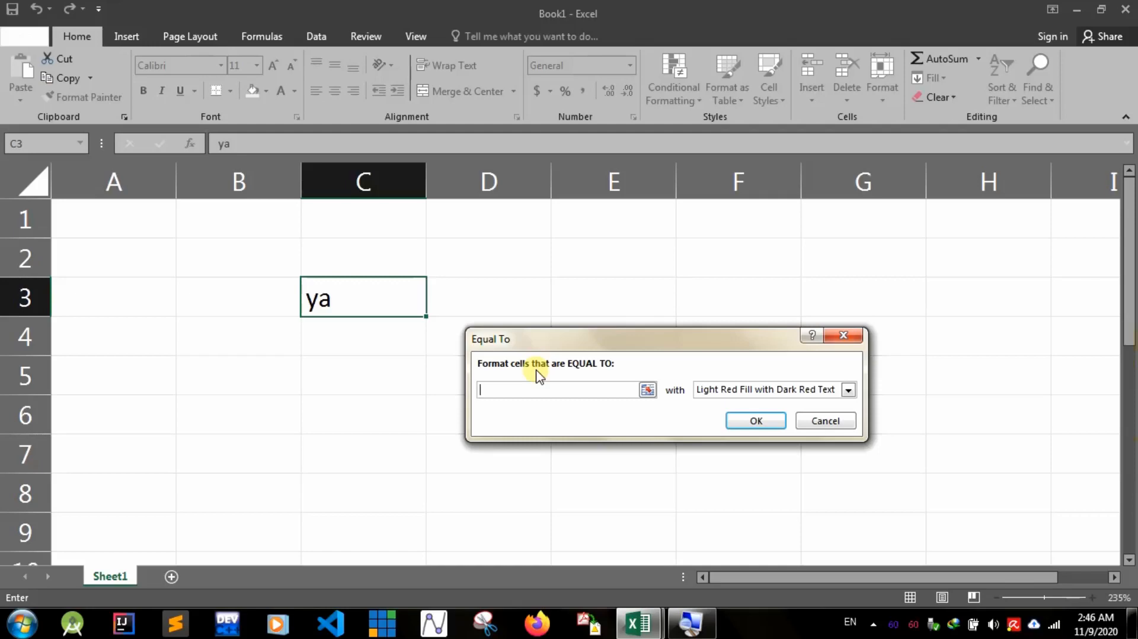
text(ya)
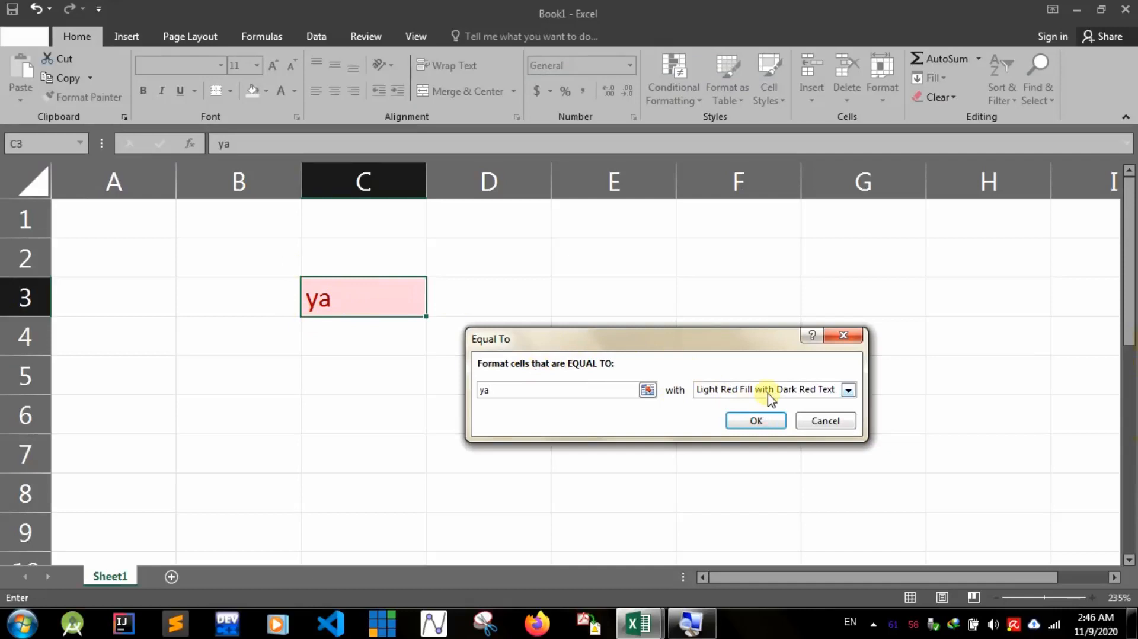
Try the yellow and green presets for the rule and apply Yellow Fill with Dark Yellow Text
click(710, 397)
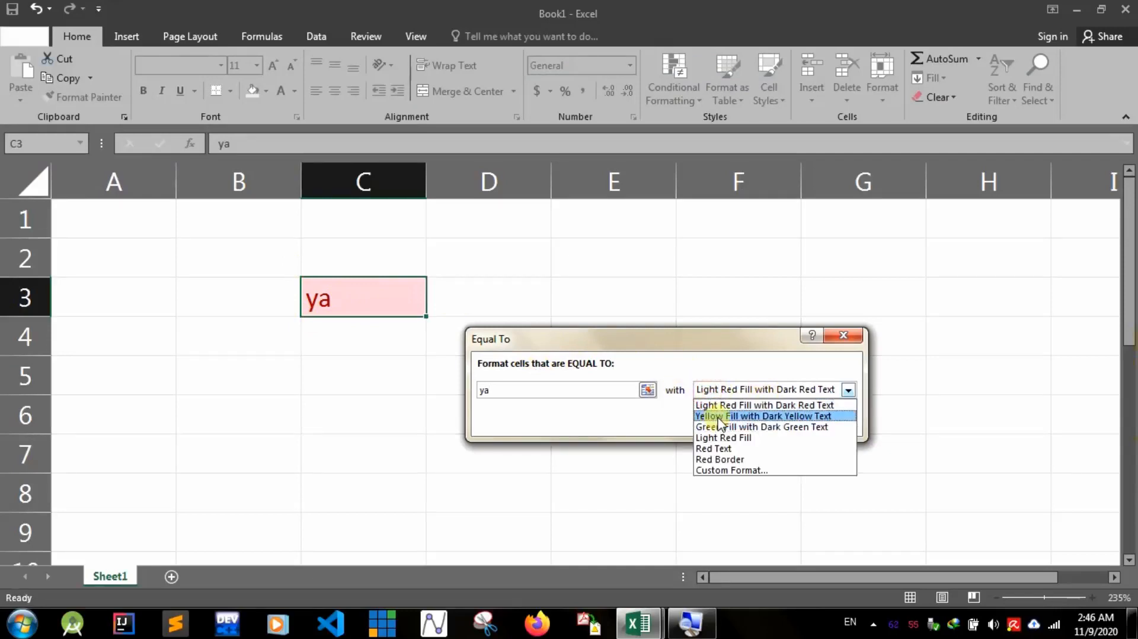
click(717, 413)
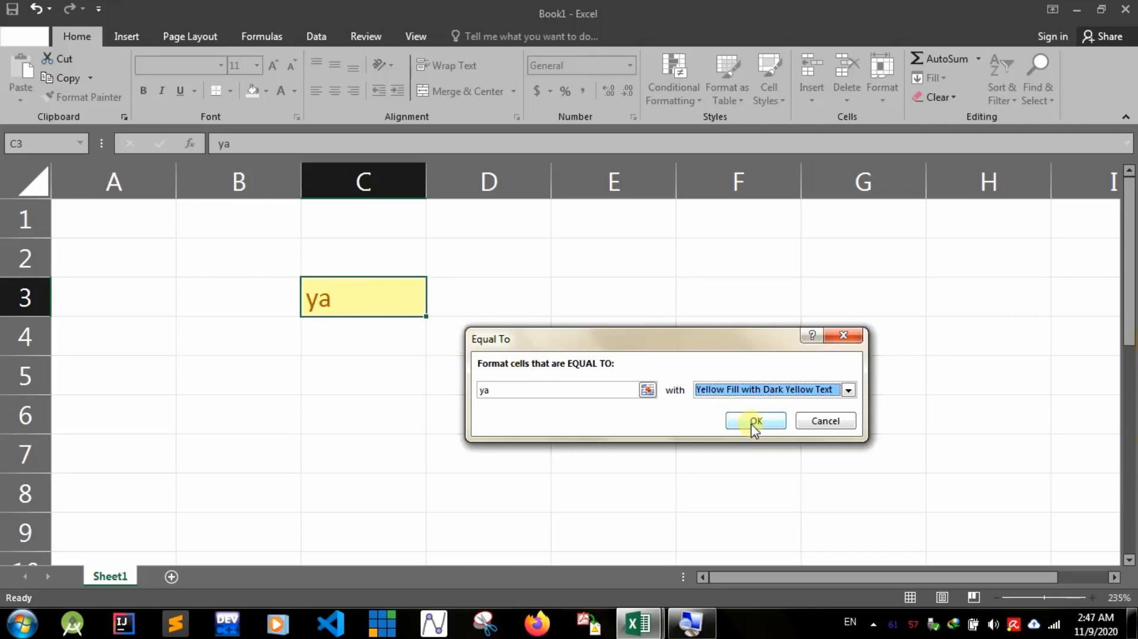
click(753, 382)
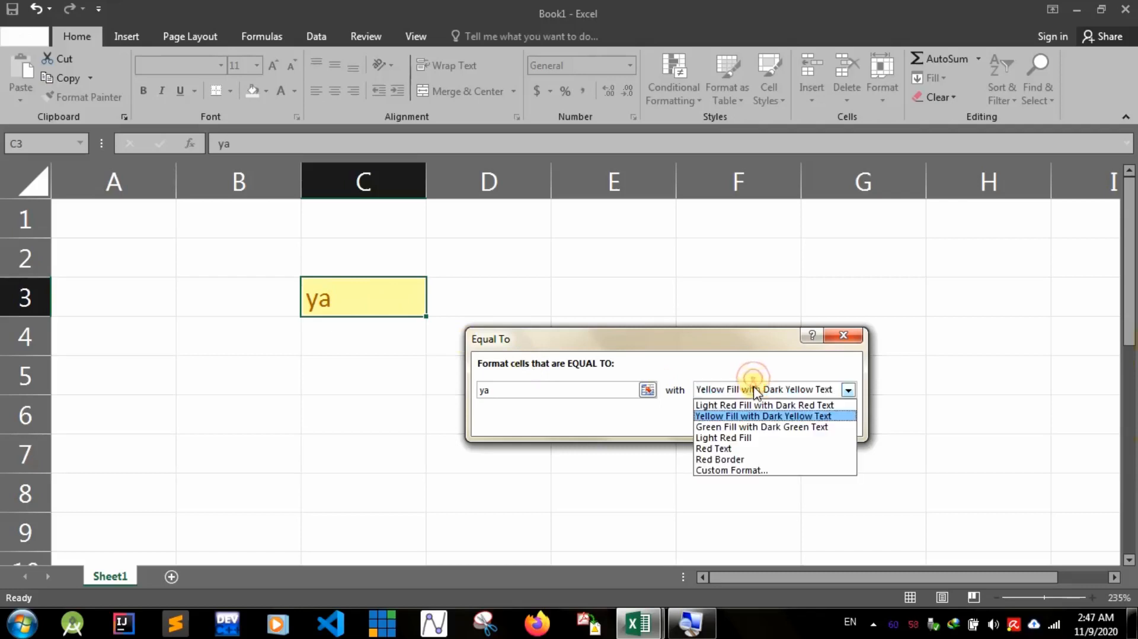
click(748, 427)
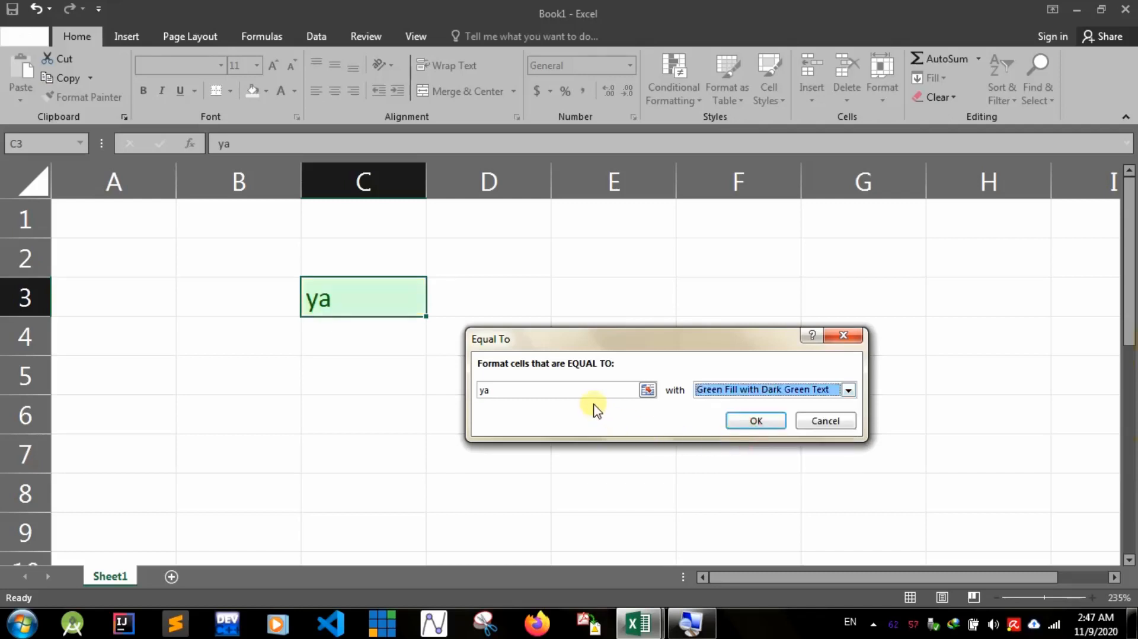
click(717, 388)
click(720, 416)
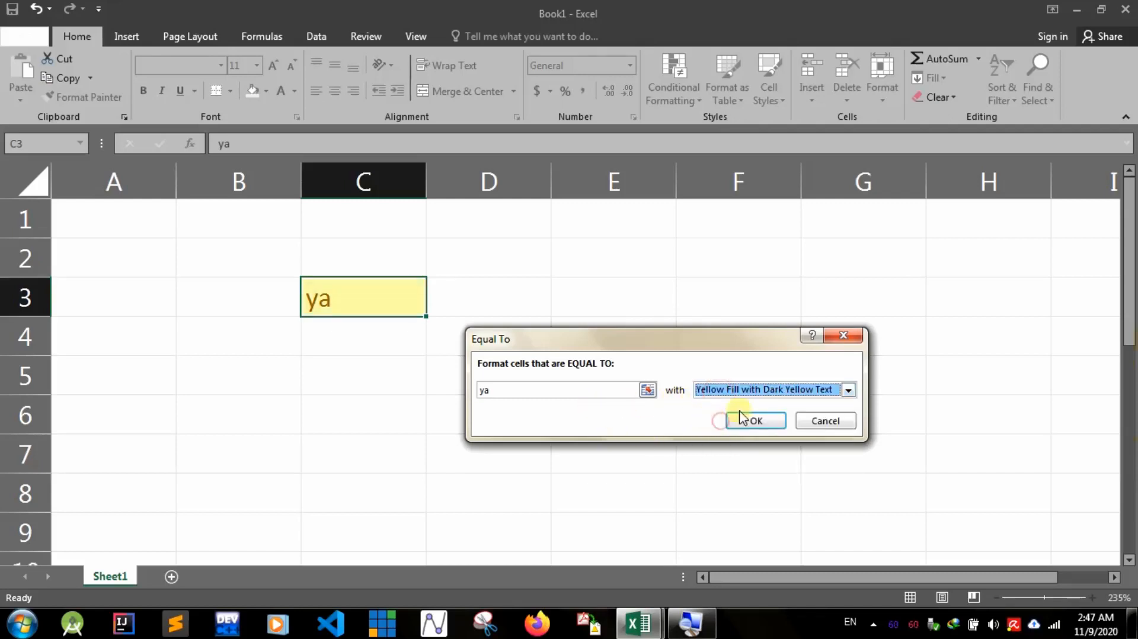
click(753, 419)
click(376, 353)
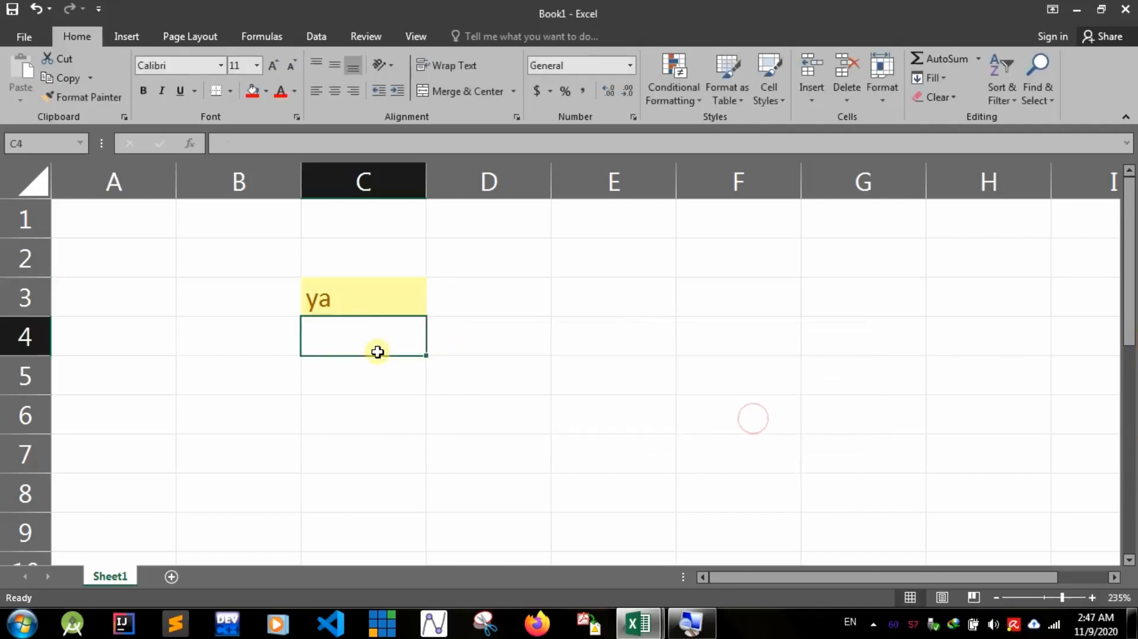
Test the rule by replacing the text in C3 with "tidak" and entering "ya" again
click(391, 295)
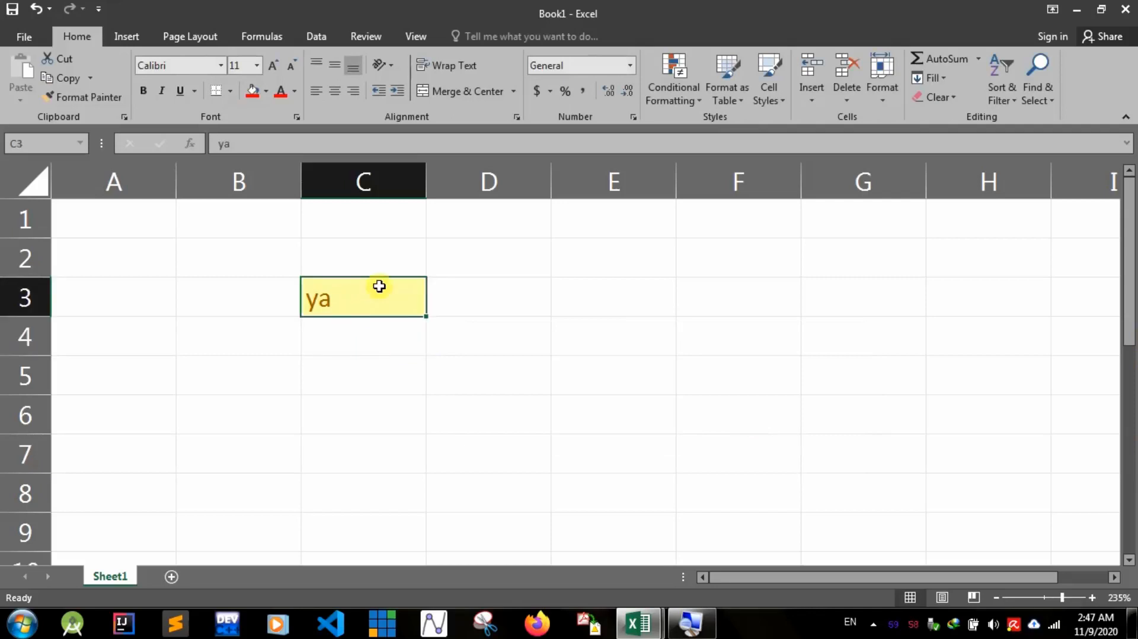
text(tidak)
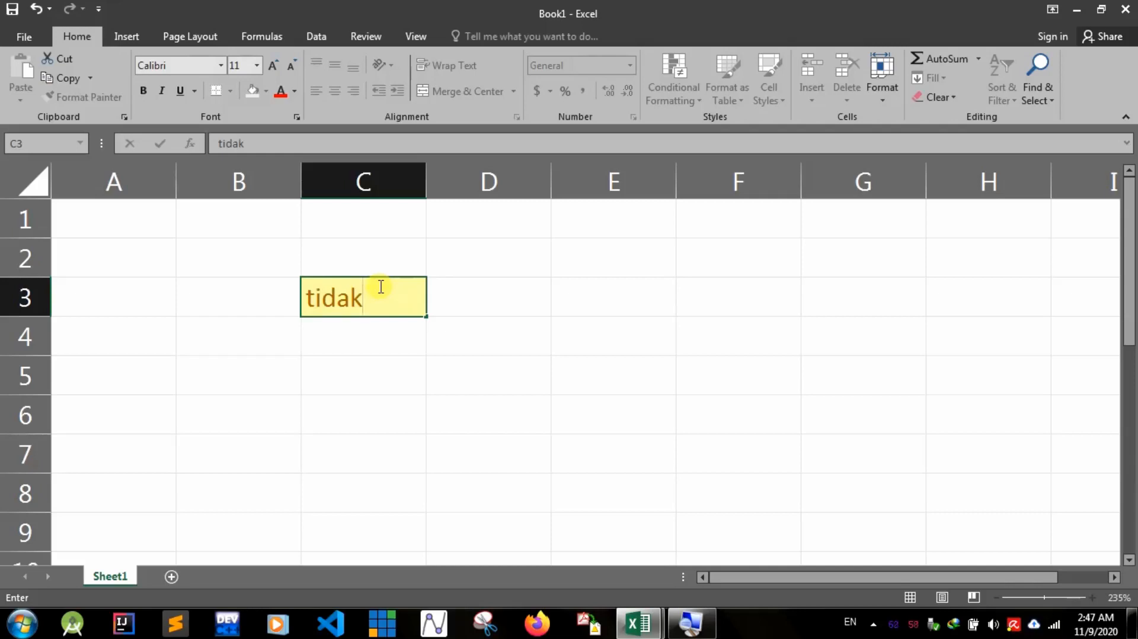
key(Return)
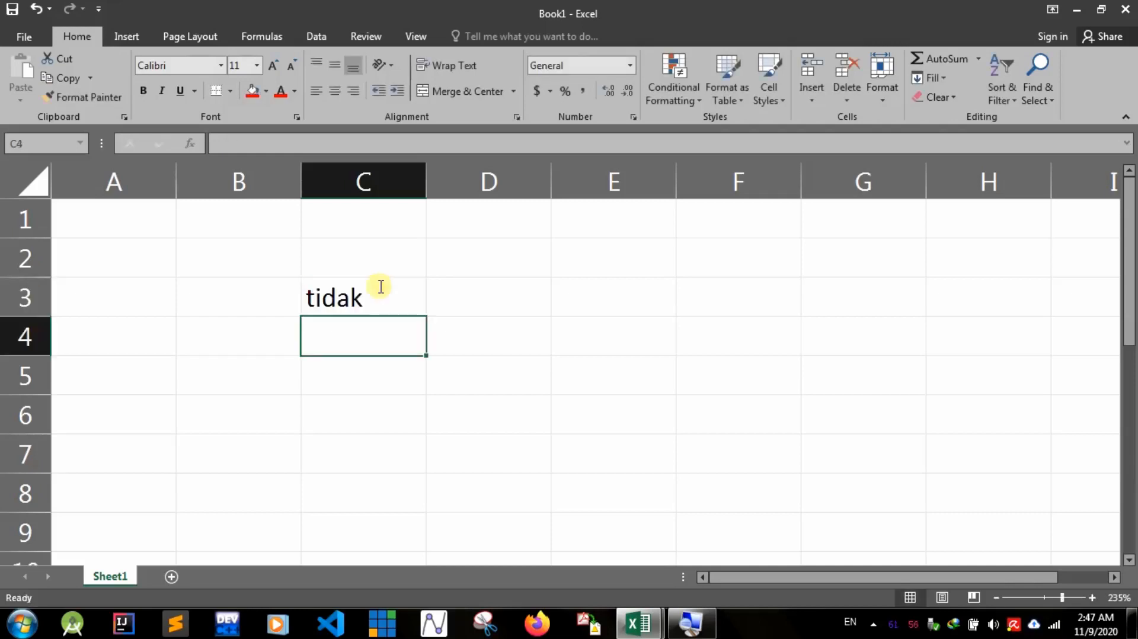
click(379, 287)
text(ya)
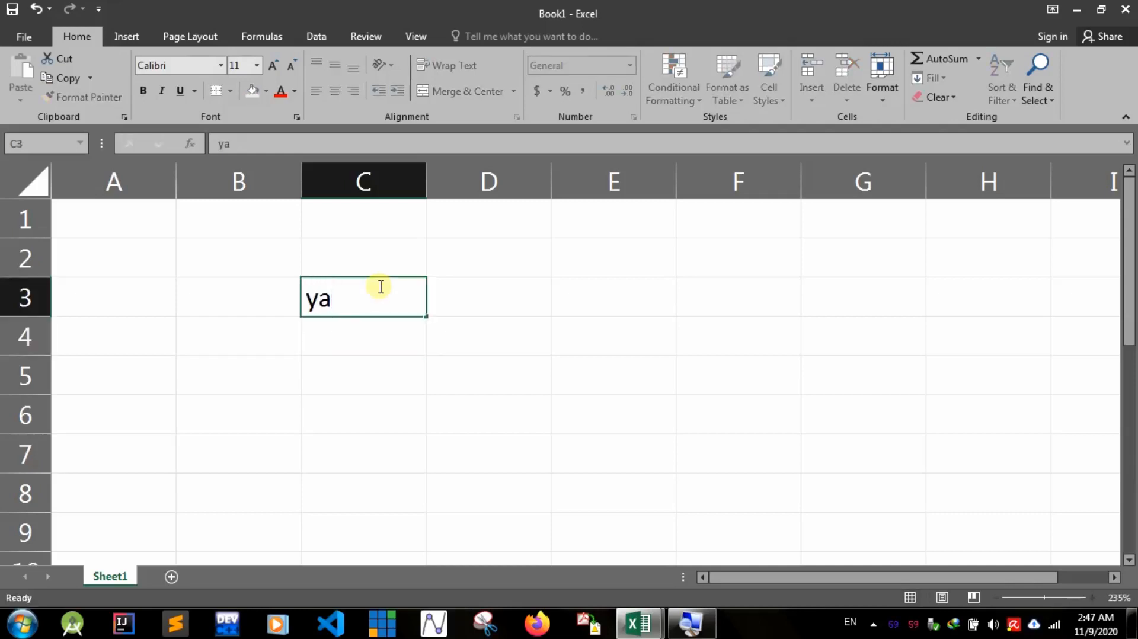
key(Return)
Test the "ya" rule on C3 by adding a trailing space after the text and removing it again
click(380, 287)
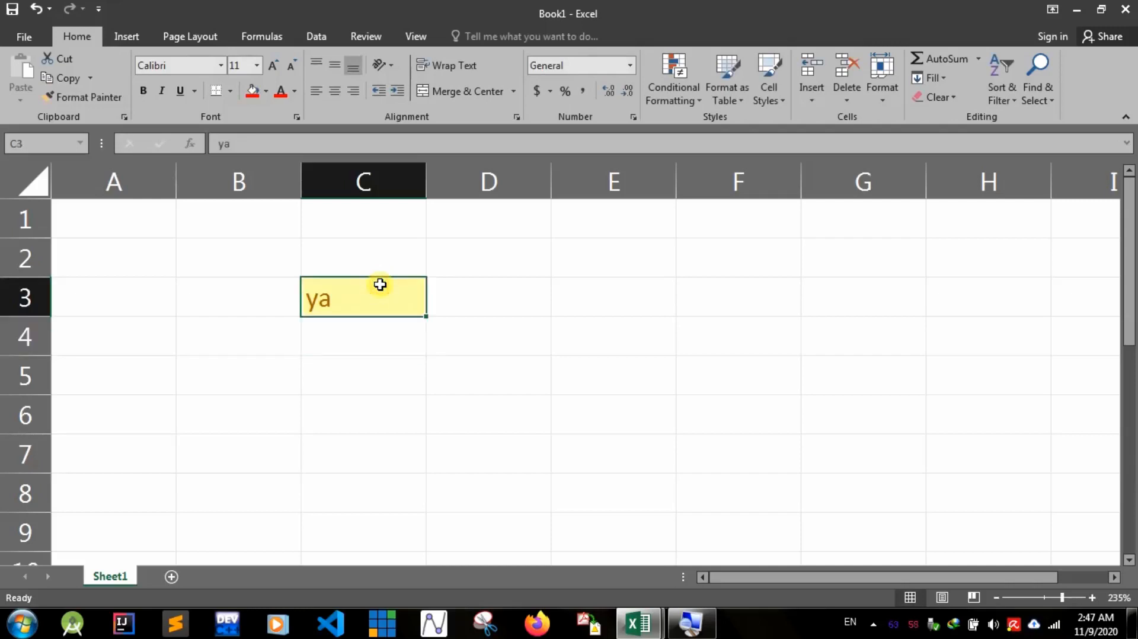
double_click(380, 285)
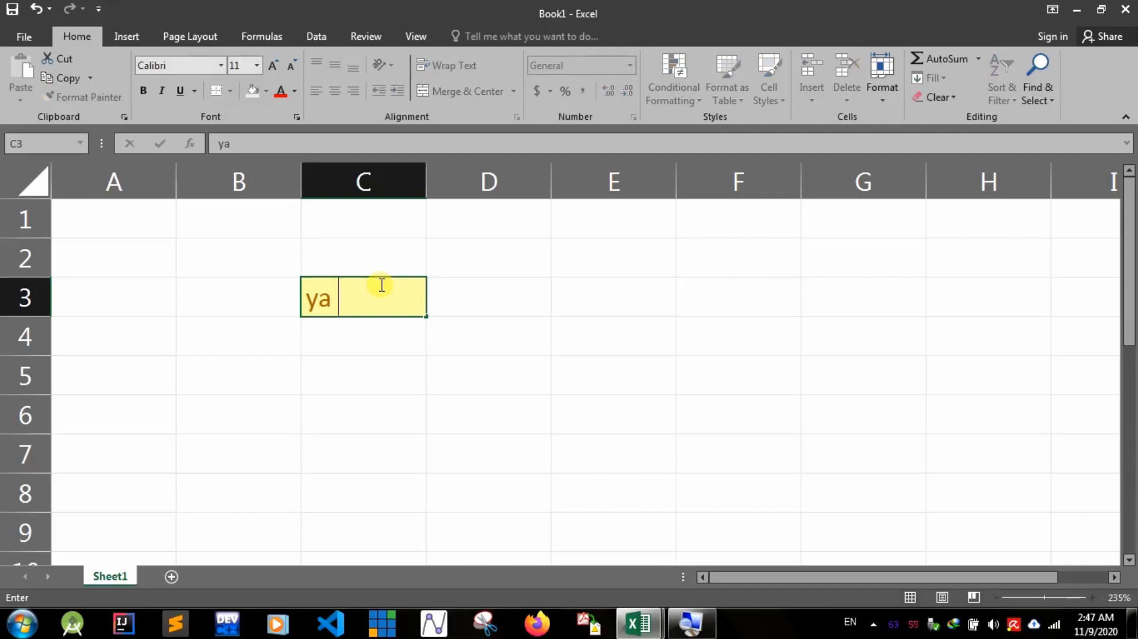
key(Return)
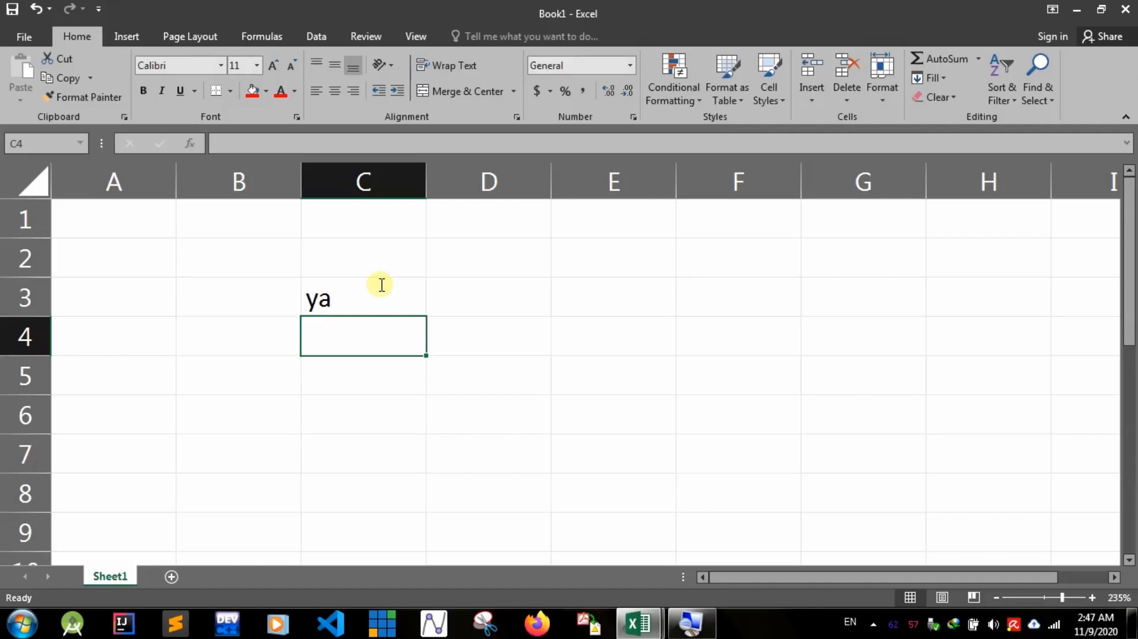
double_click(381, 285)
key(BackSpace)
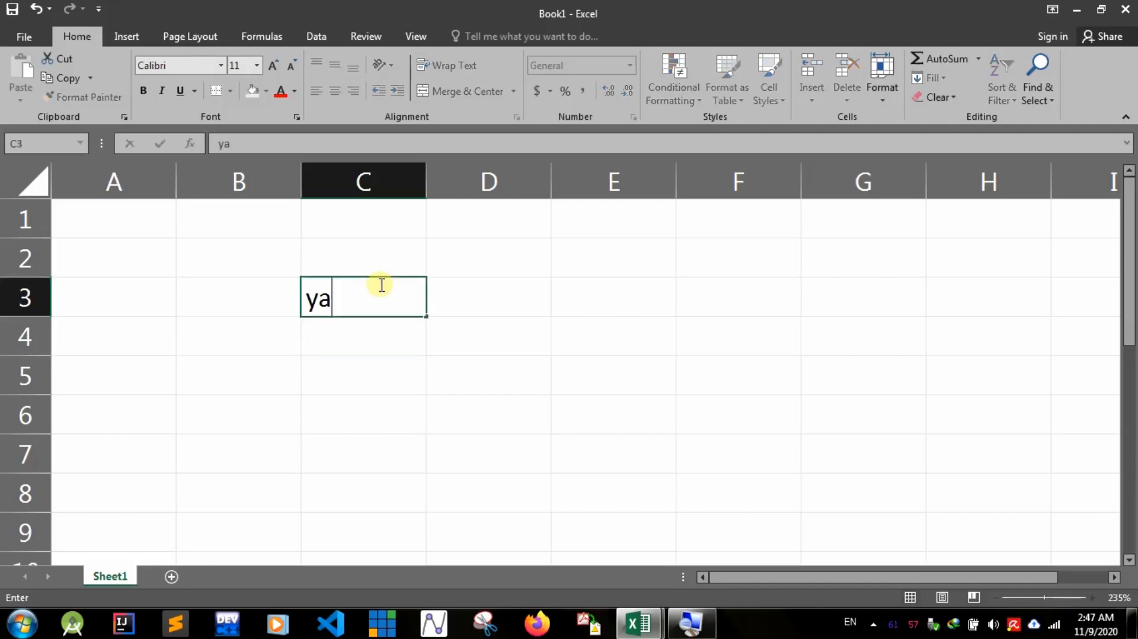
key(Return)
Retype the last letter of "ya" in C3, commit it, and add a trailing space to the text once more
double_click(381, 285)
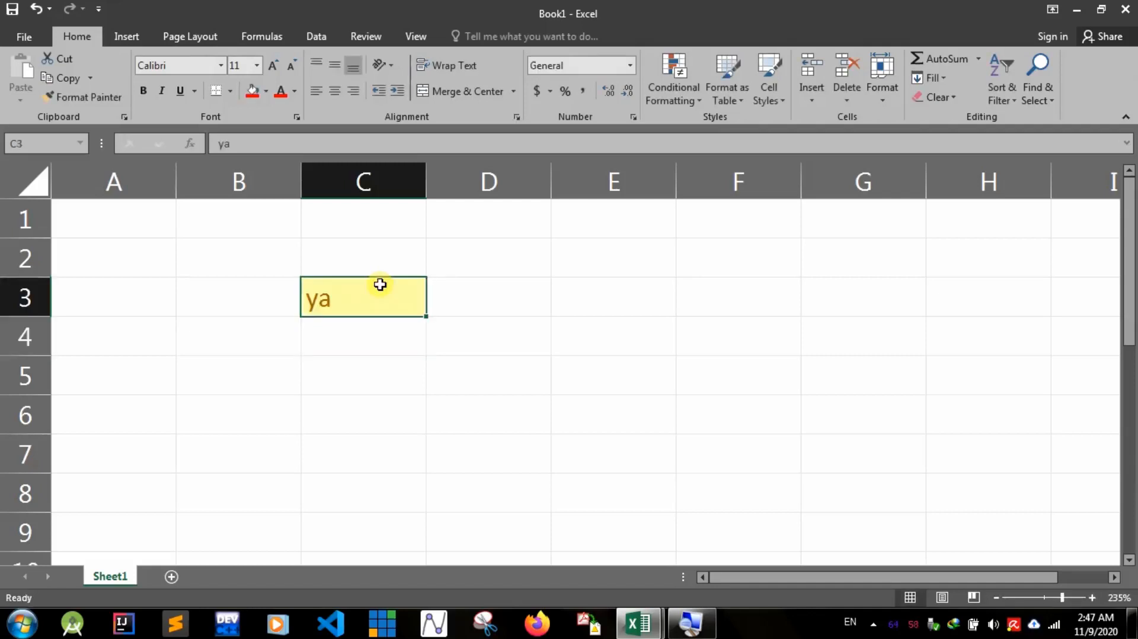
key(BackSpace)
text(a)
key(Return)
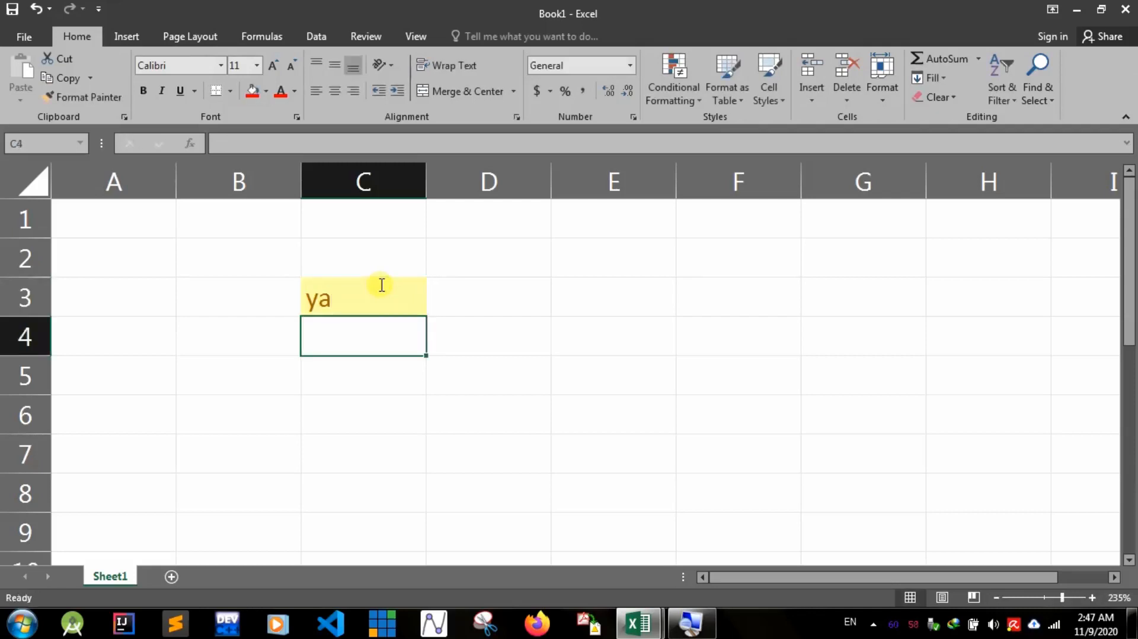
click(382, 285)
double_click(381, 285)
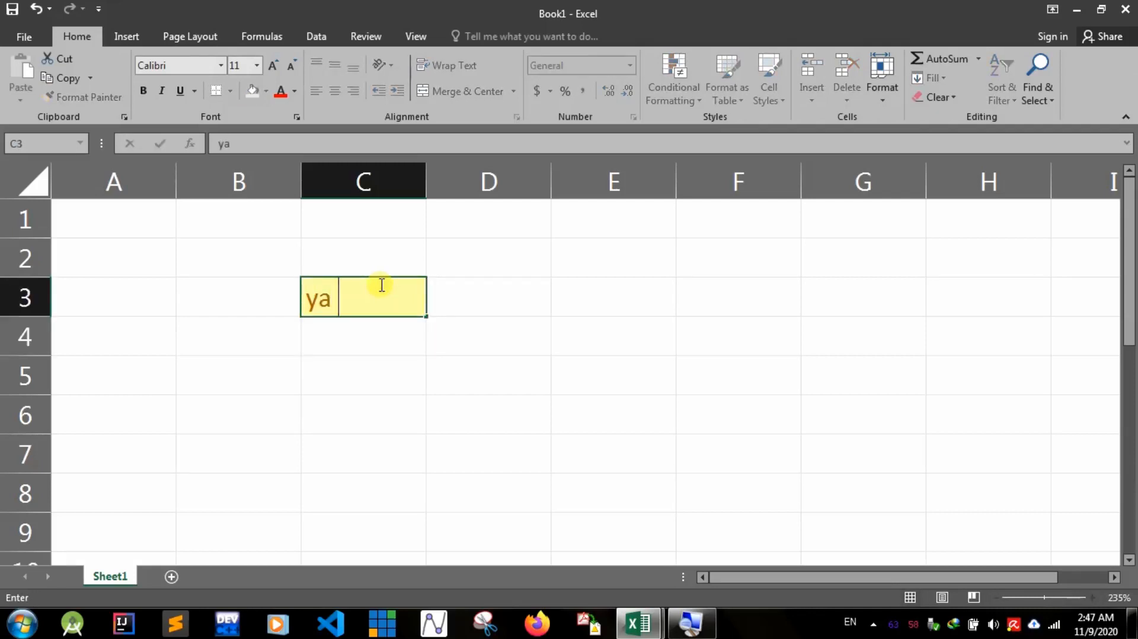
key(Return)
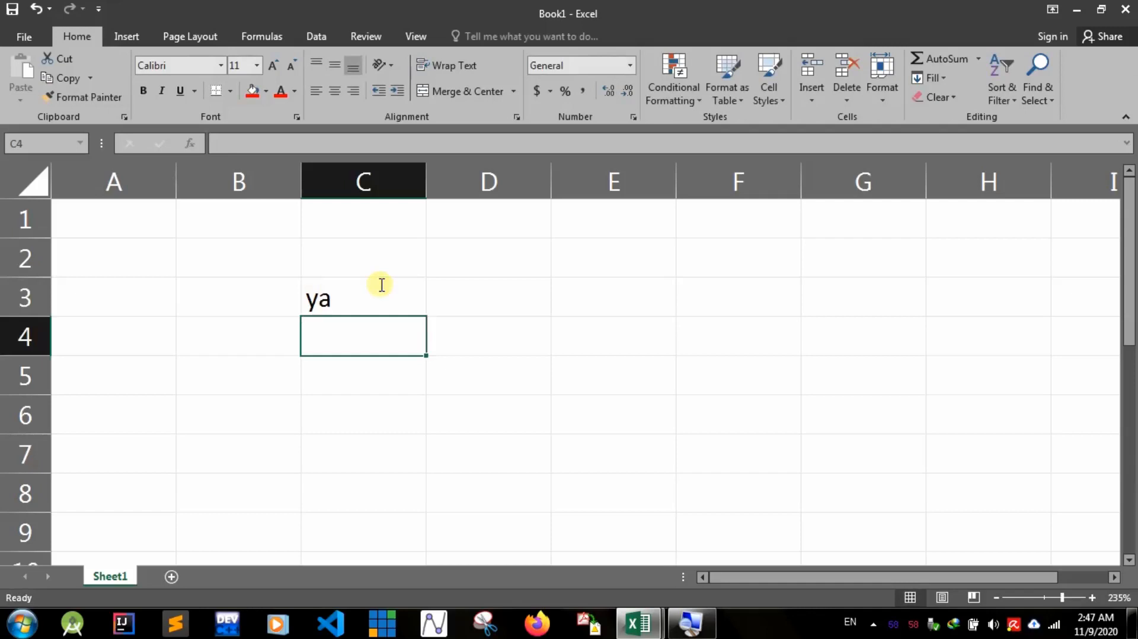
Add an Equal To conditional formatting rule to C3 for the text "nama saya" with Light Red Fill with Dark Red Text
click(382, 285)
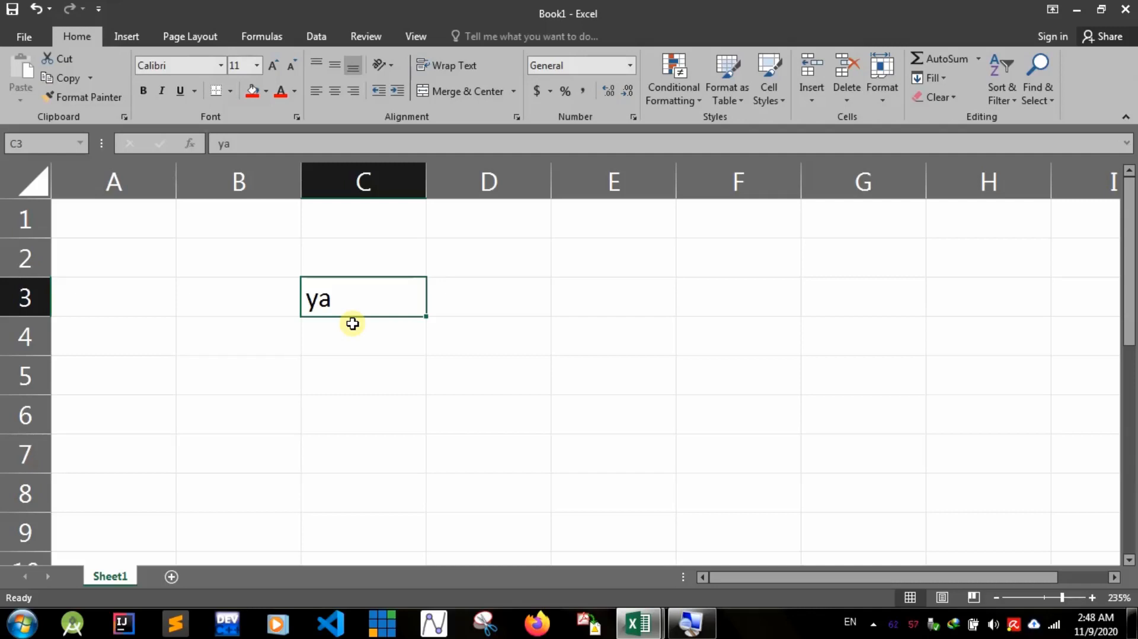
click(681, 59)
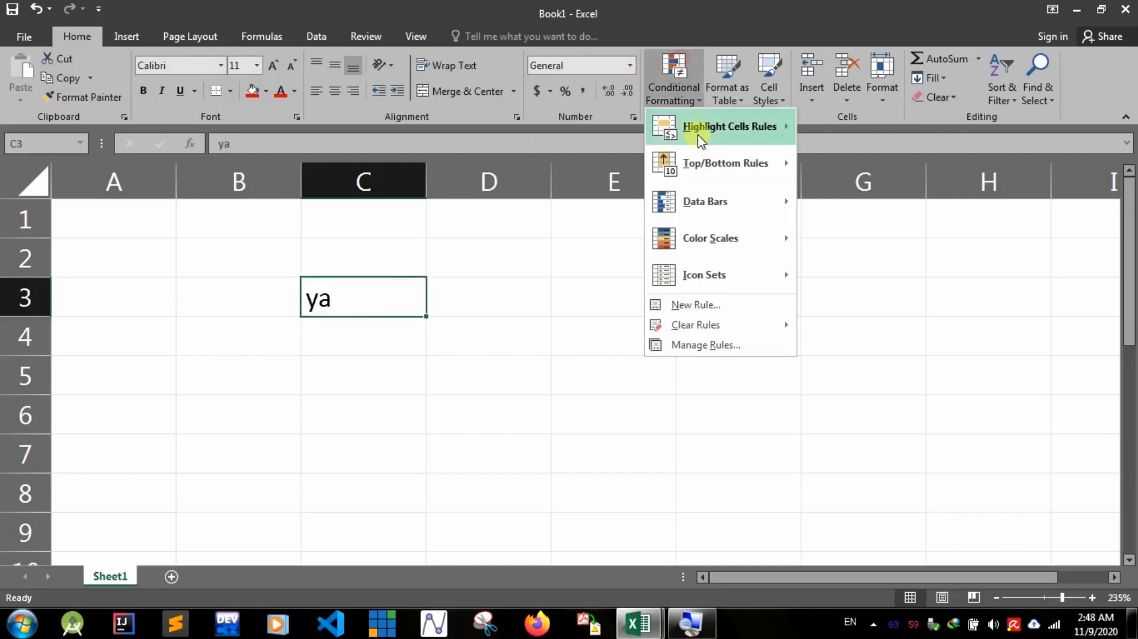
mouse_move(700, 140)
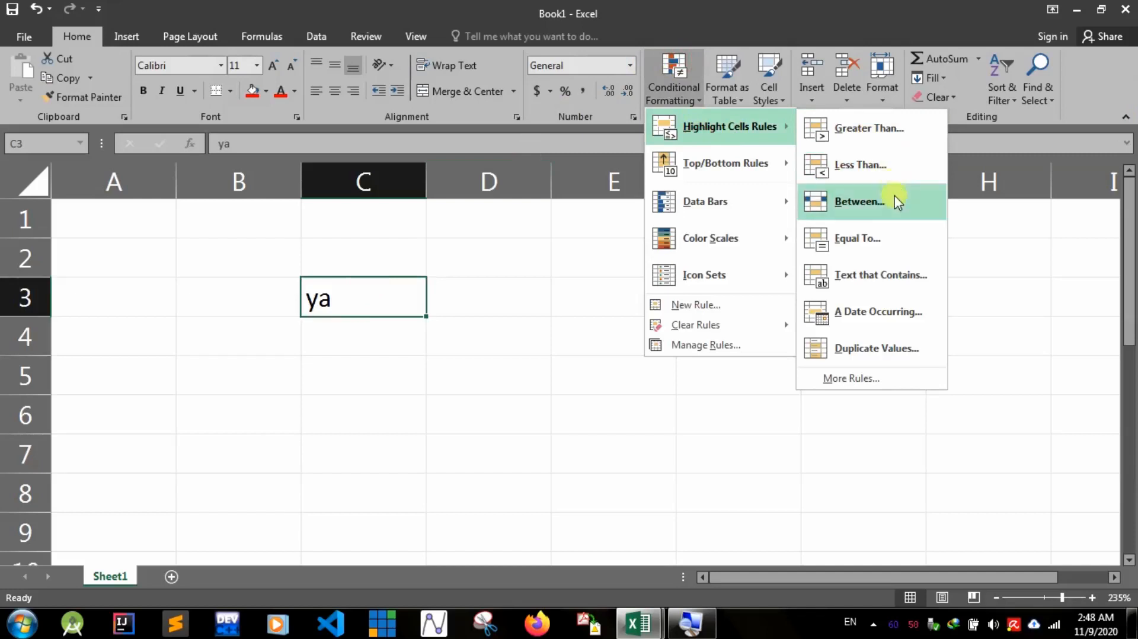
click(891, 243)
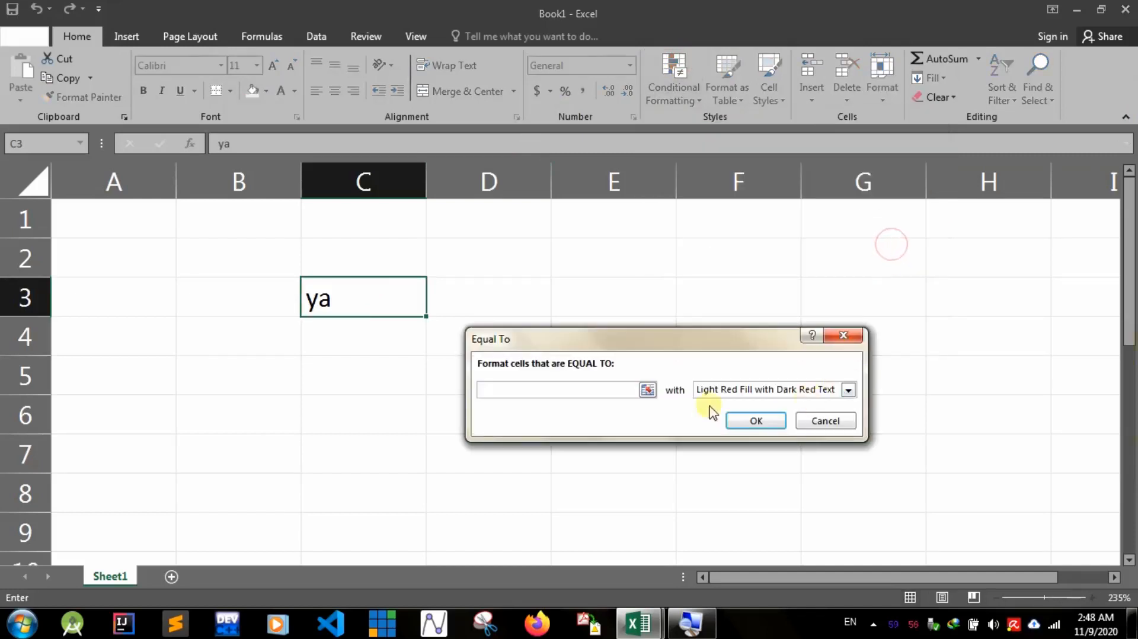
click(572, 387)
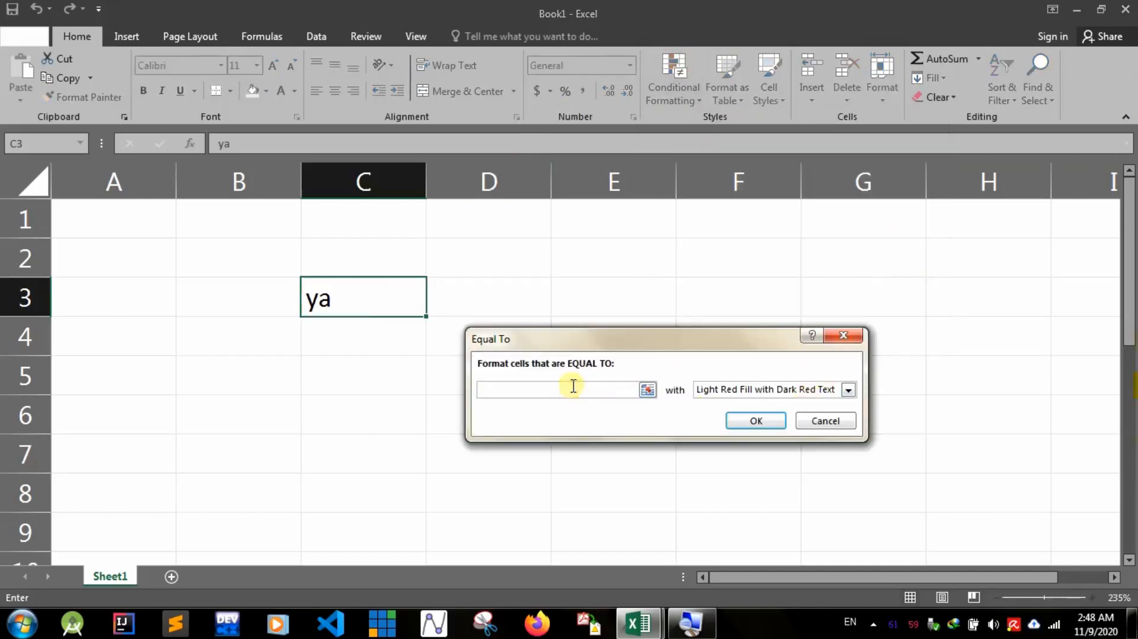
text(nama saya)
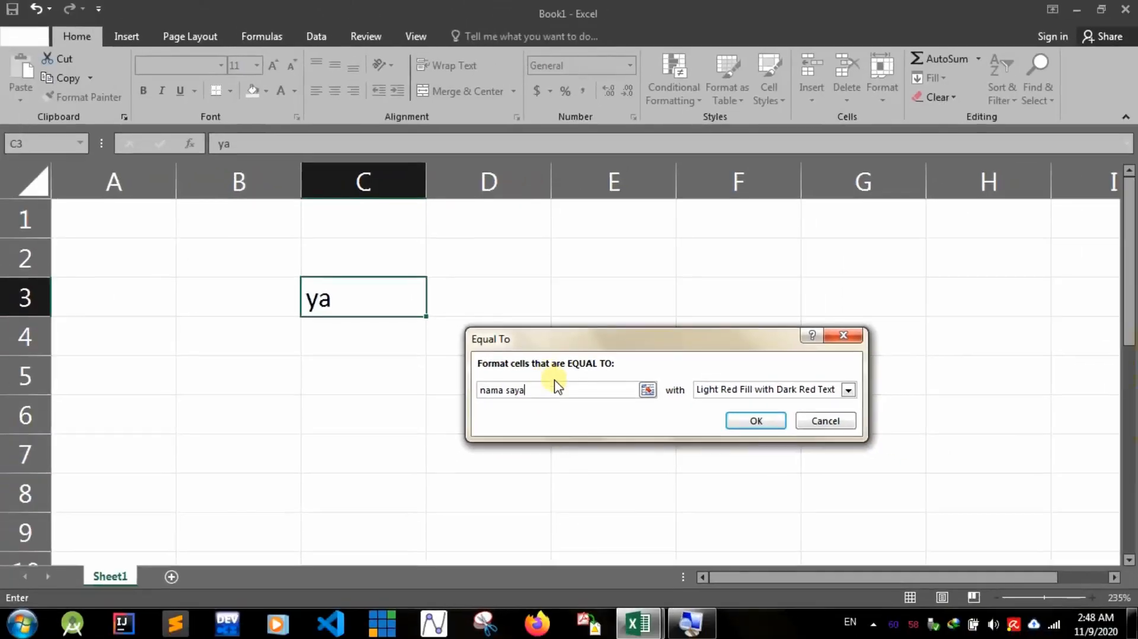
click(741, 392)
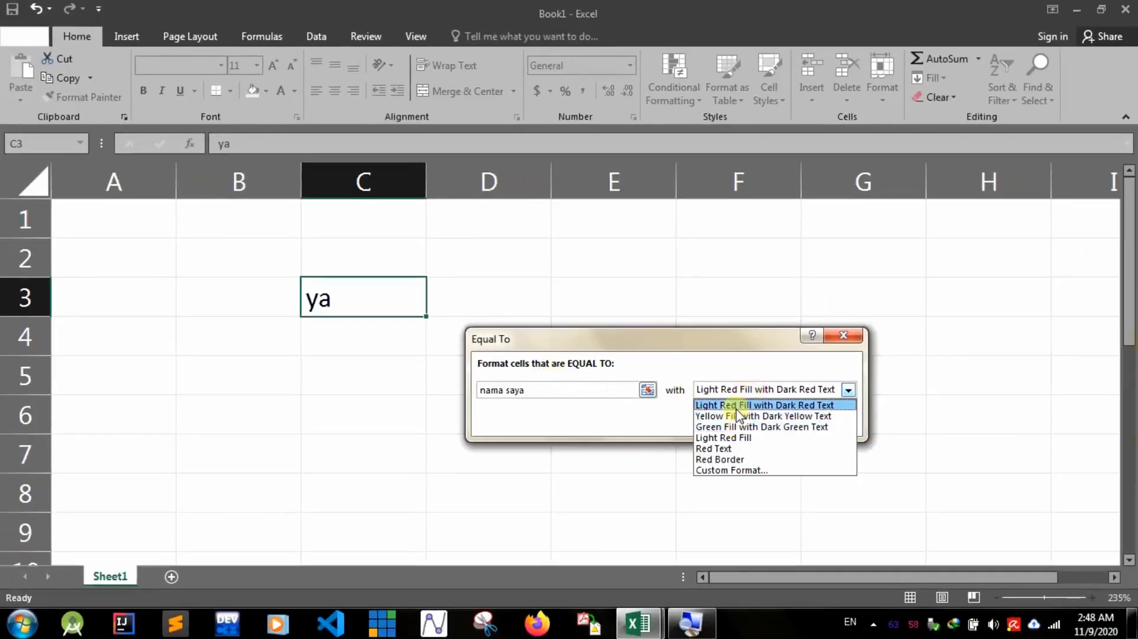
click(735, 405)
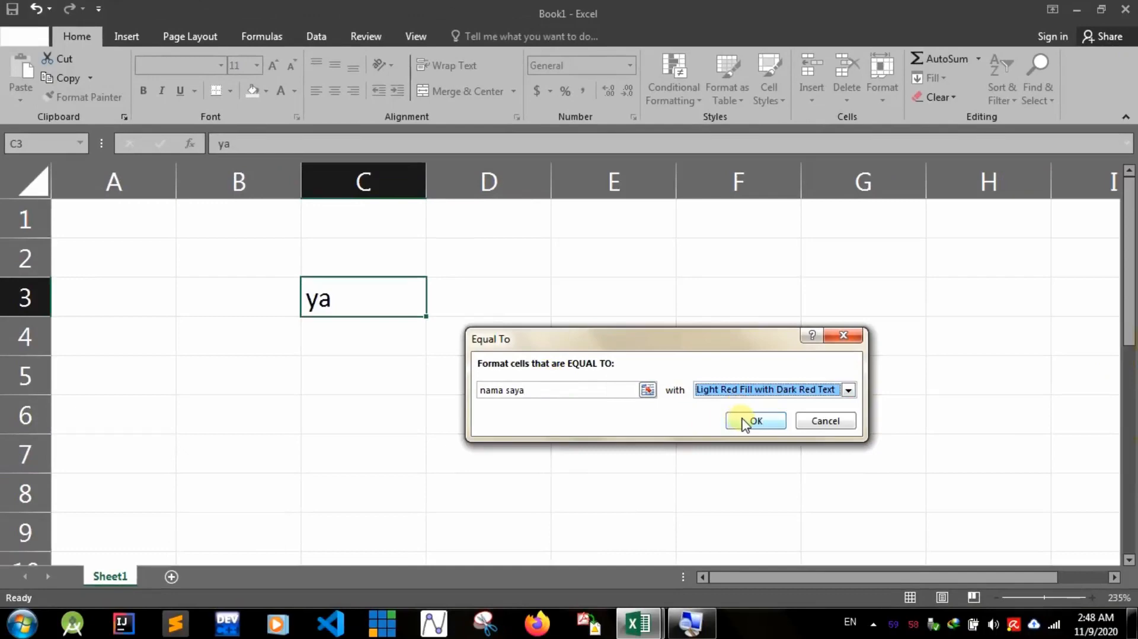
click(742, 418)
Test the new rule by entering "nama saya" in C3, and clear the cell's contents again
text(nama)
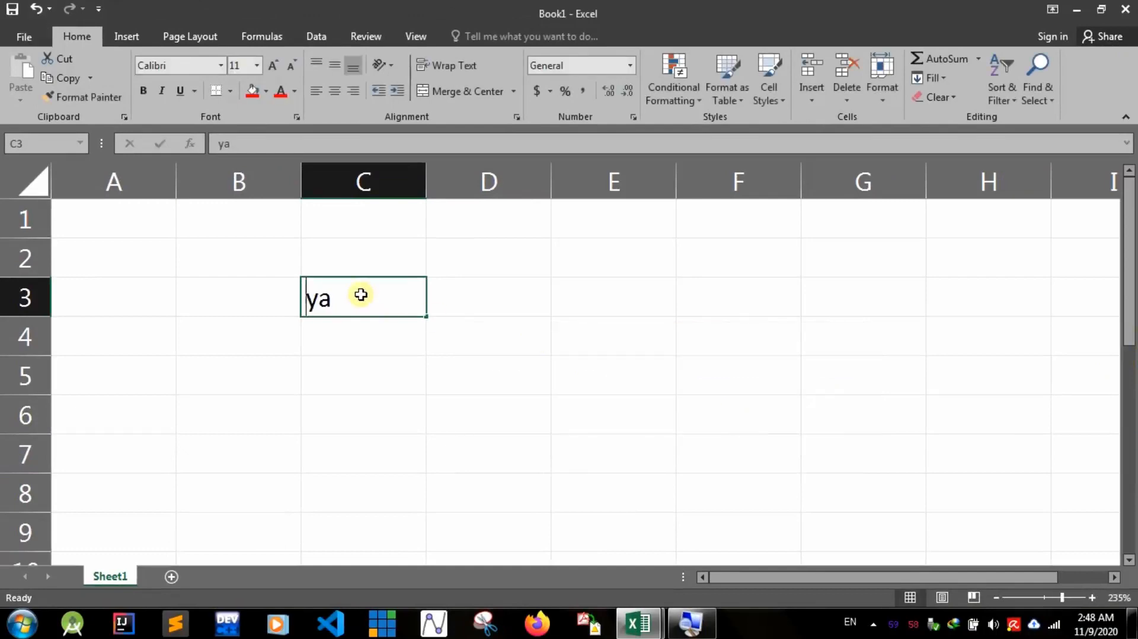
text( saya)
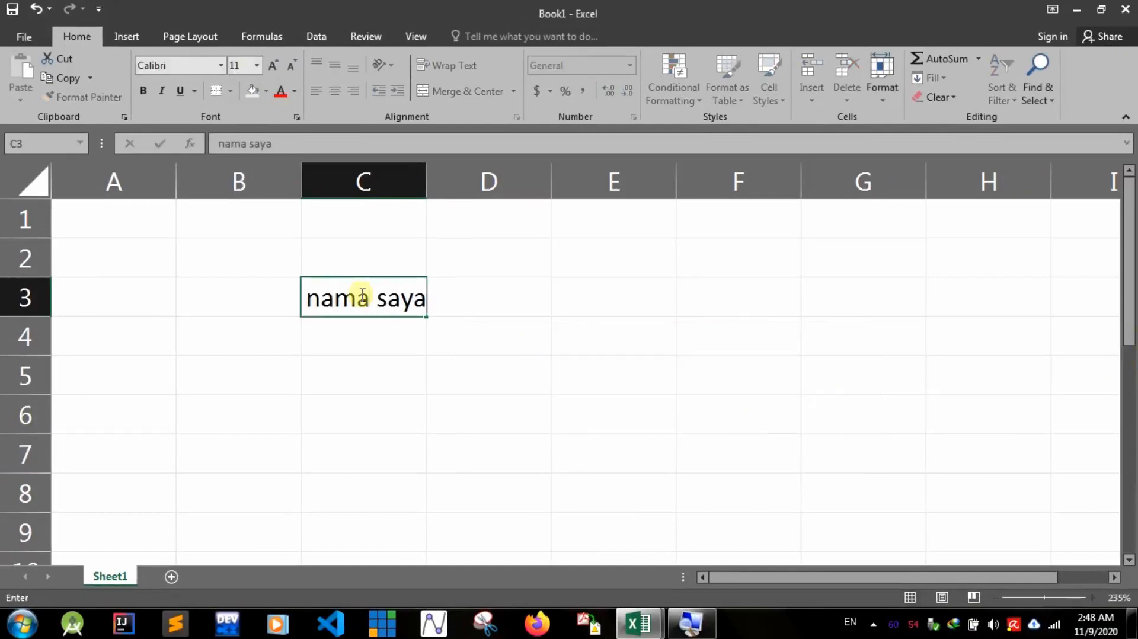
key(Return)
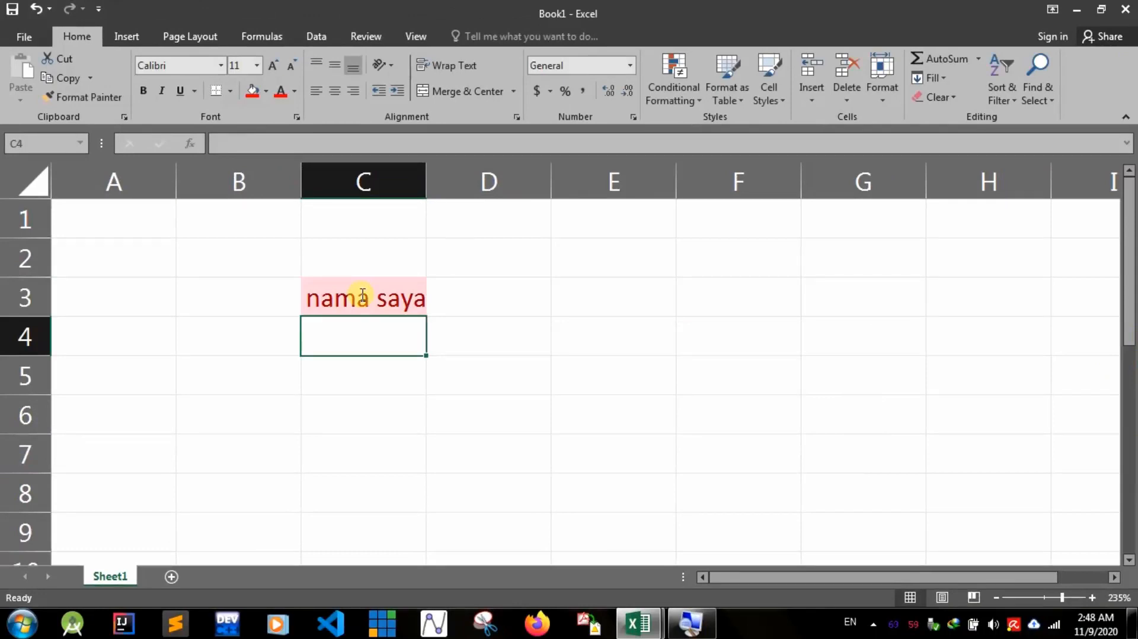
click(361, 294)
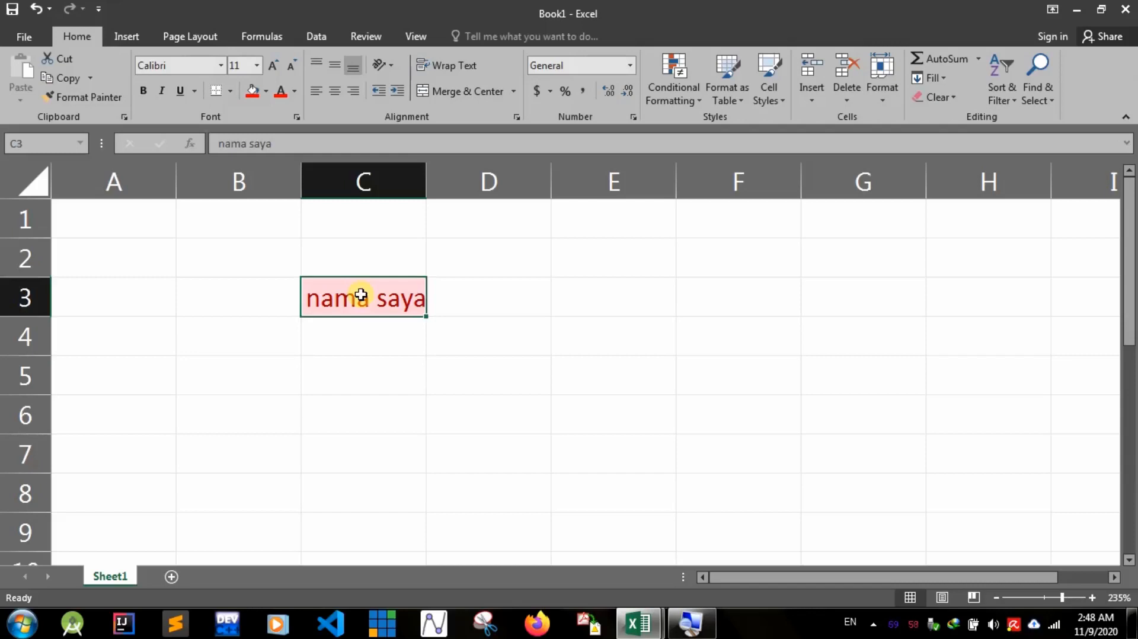
key(Delete)
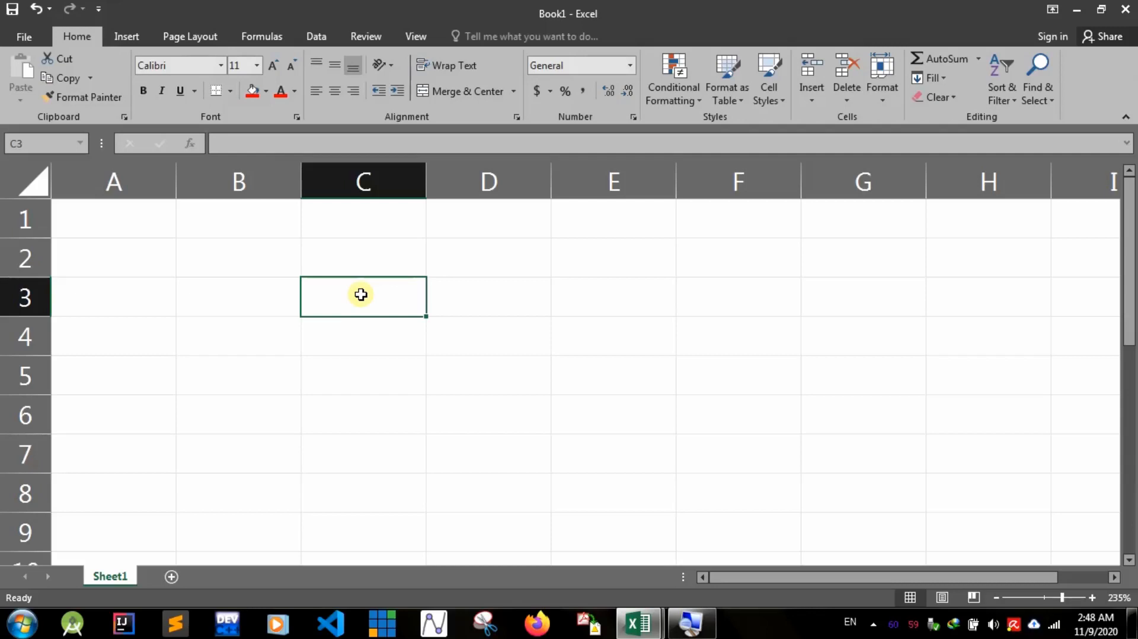
click(271, 255)
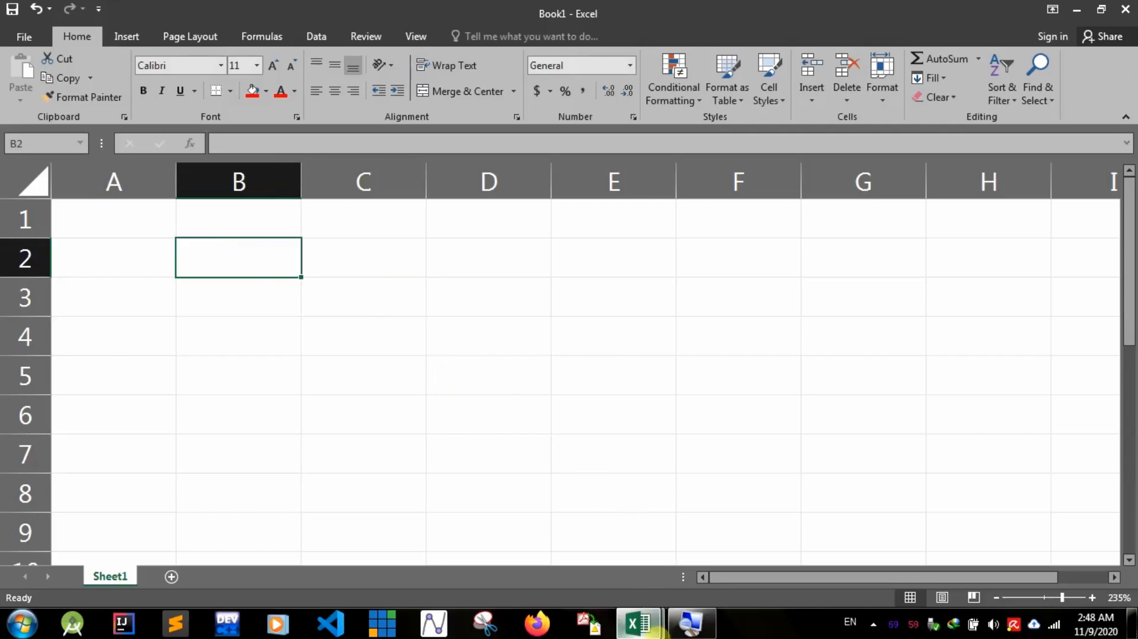
Switch to the kuiz sederhana kls 5.xlsx workbook and select the title cell above its score table
mouse_move(654, 634)
click(571, 548)
click(318, 294)
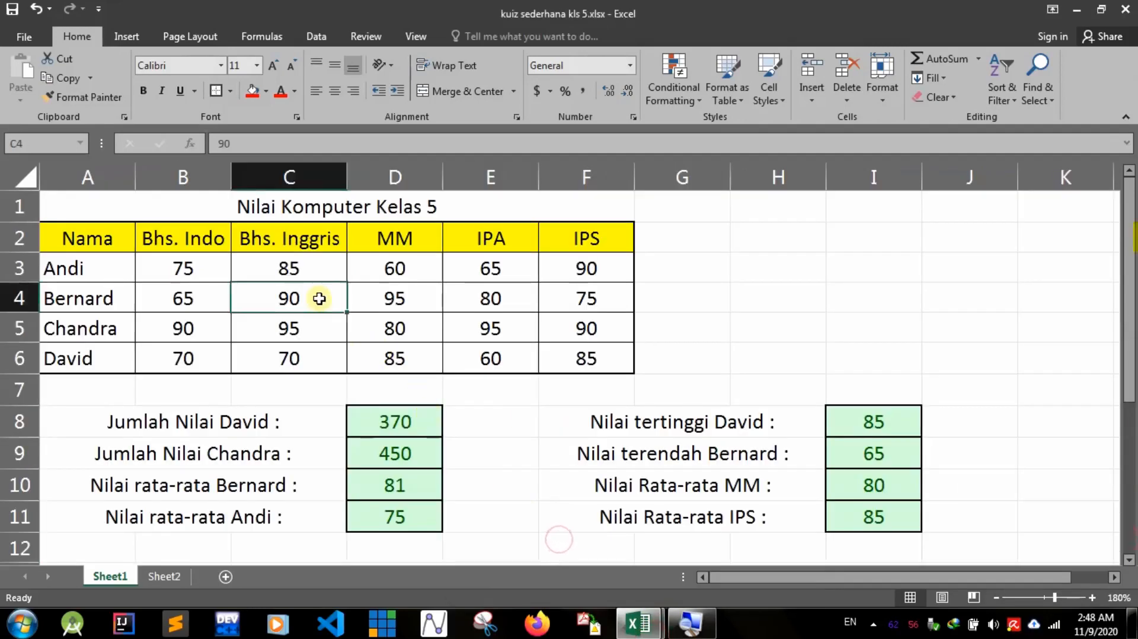
click(276, 229)
click(297, 204)
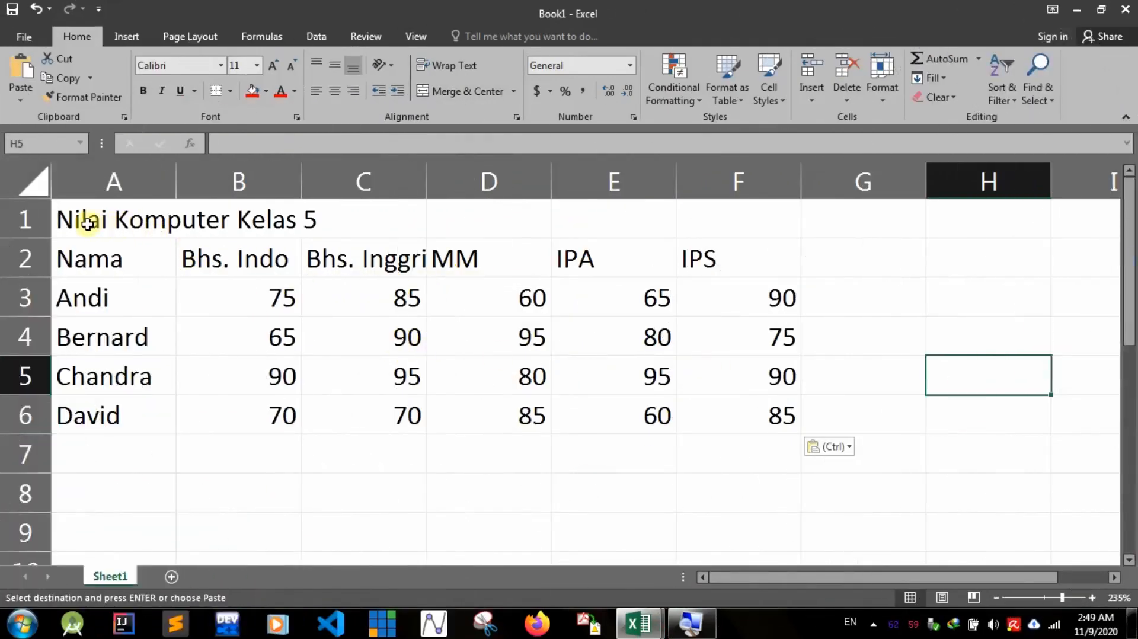
Merge and center the title "Nilai Komputer Kelas 5" across A1:F1 in Book1
drag(87, 223, 790, 219)
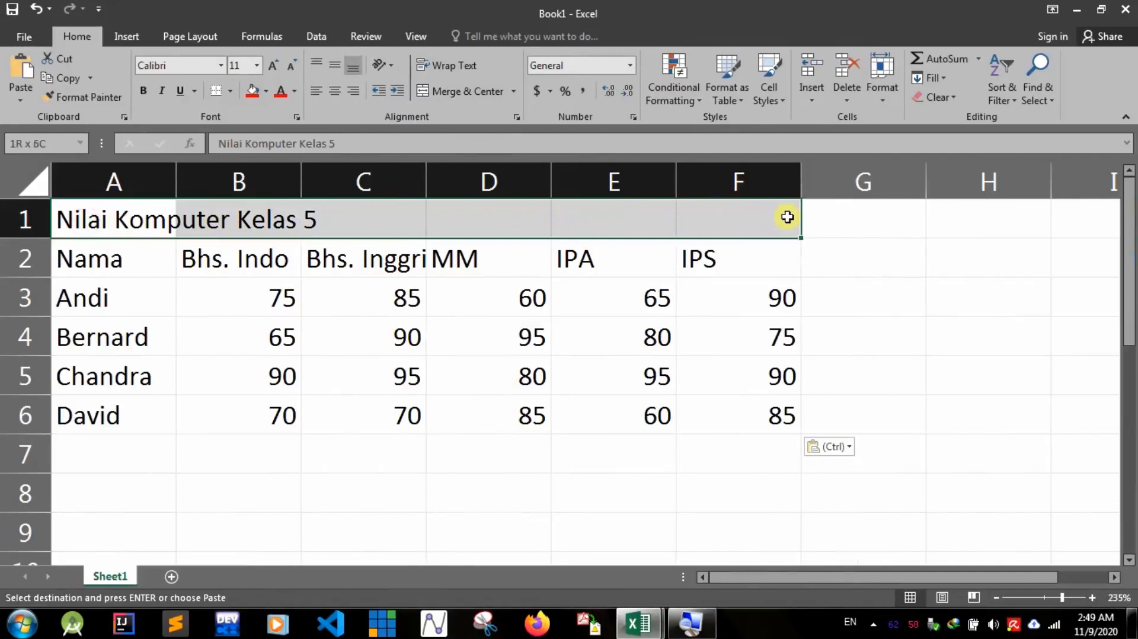
click(119, 240)
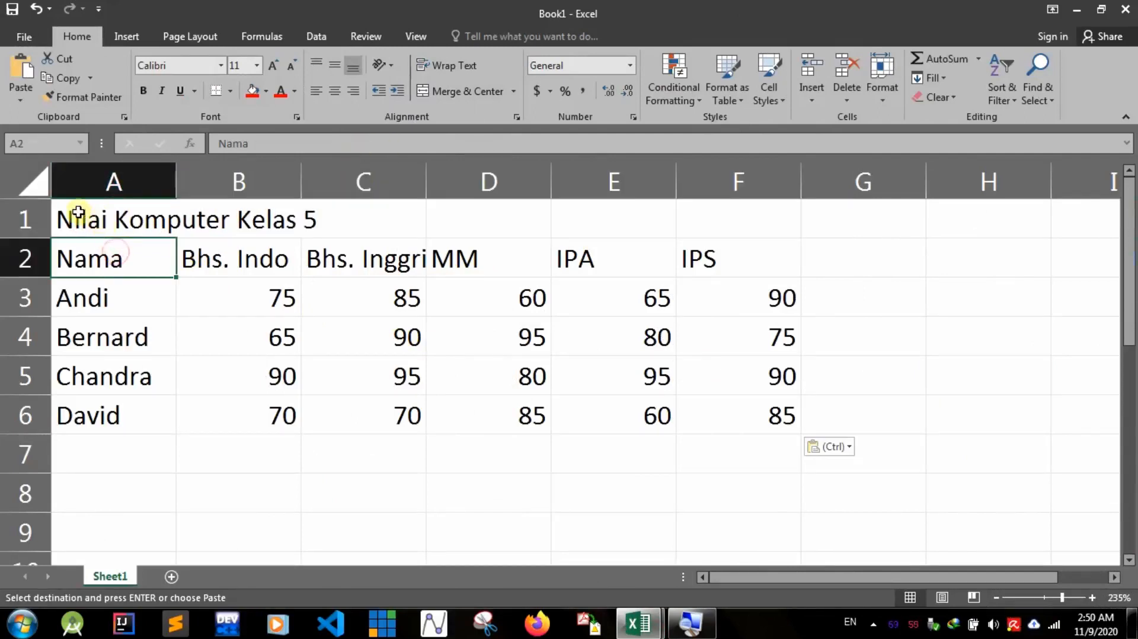
click(71, 230)
drag(100, 219, 735, 235)
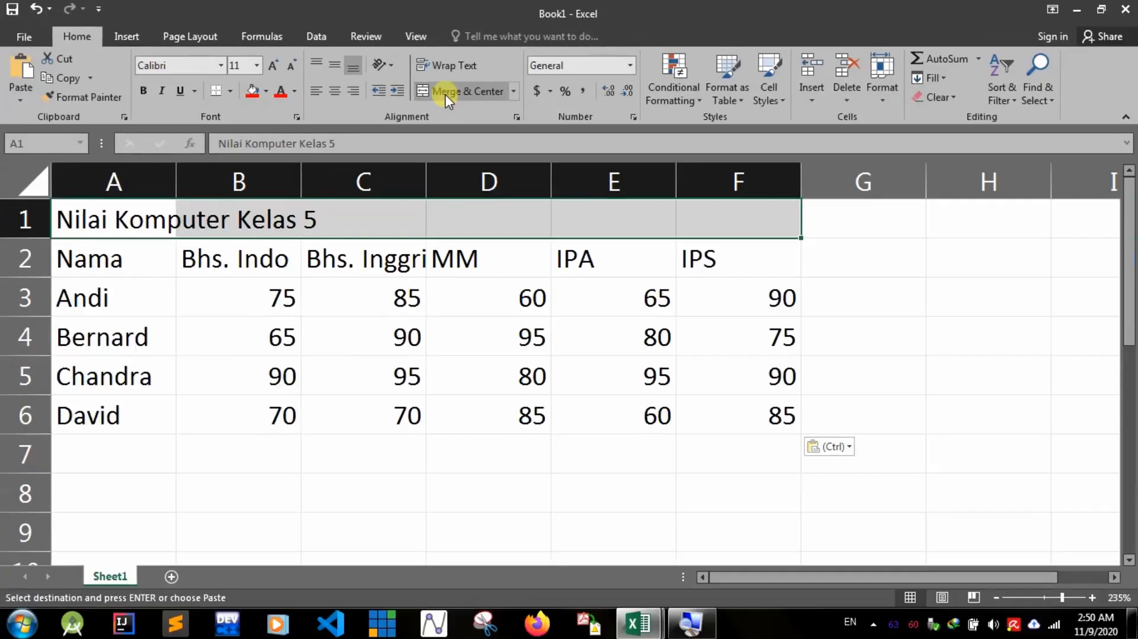
click(446, 94)
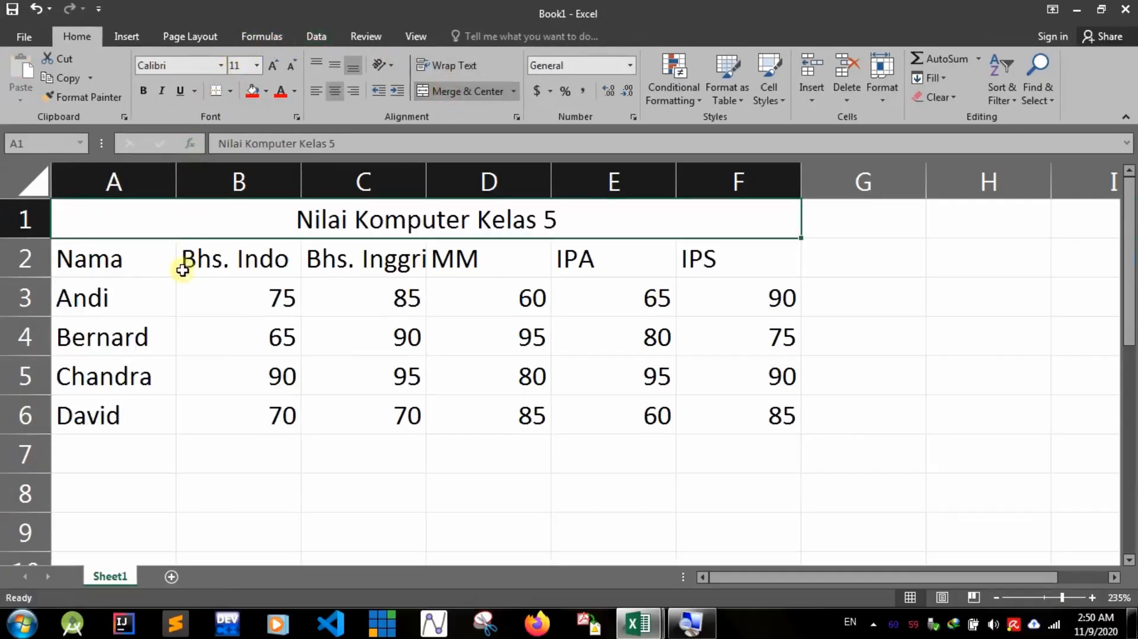
Apply All Borders to the score table in A2:F6
click(89, 291)
drag(95, 256, 756, 403)
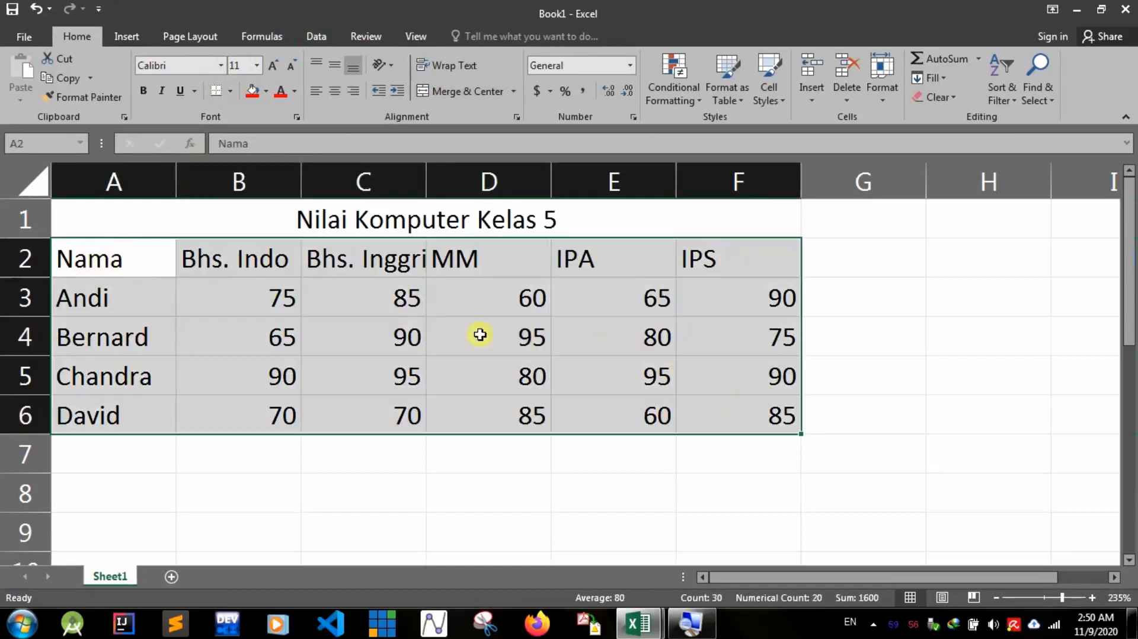
click(231, 92)
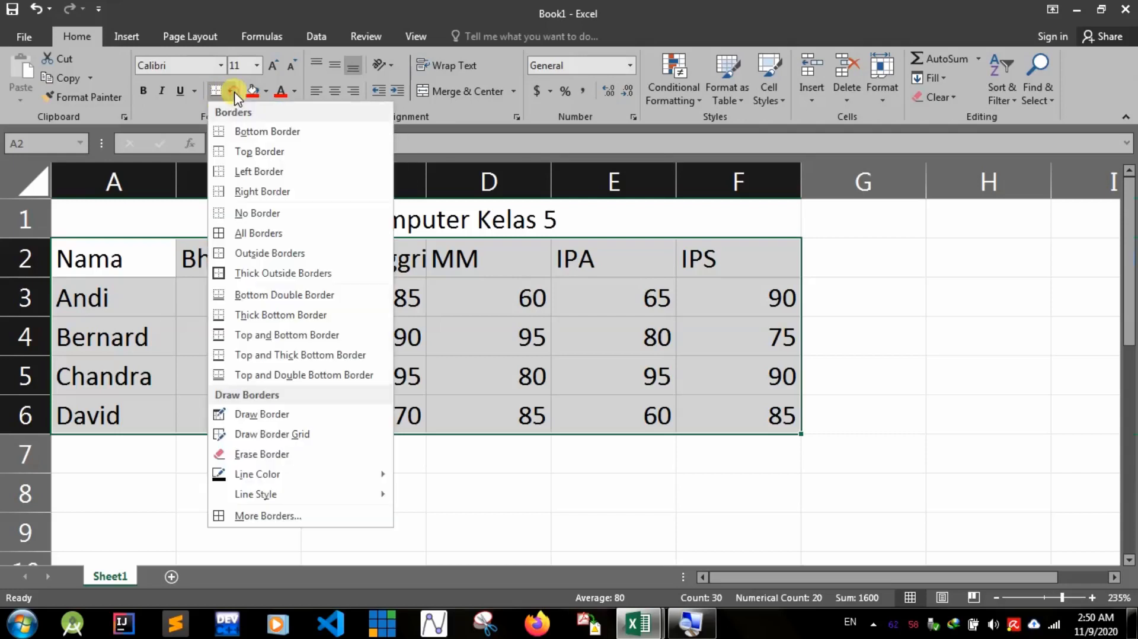
click(240, 233)
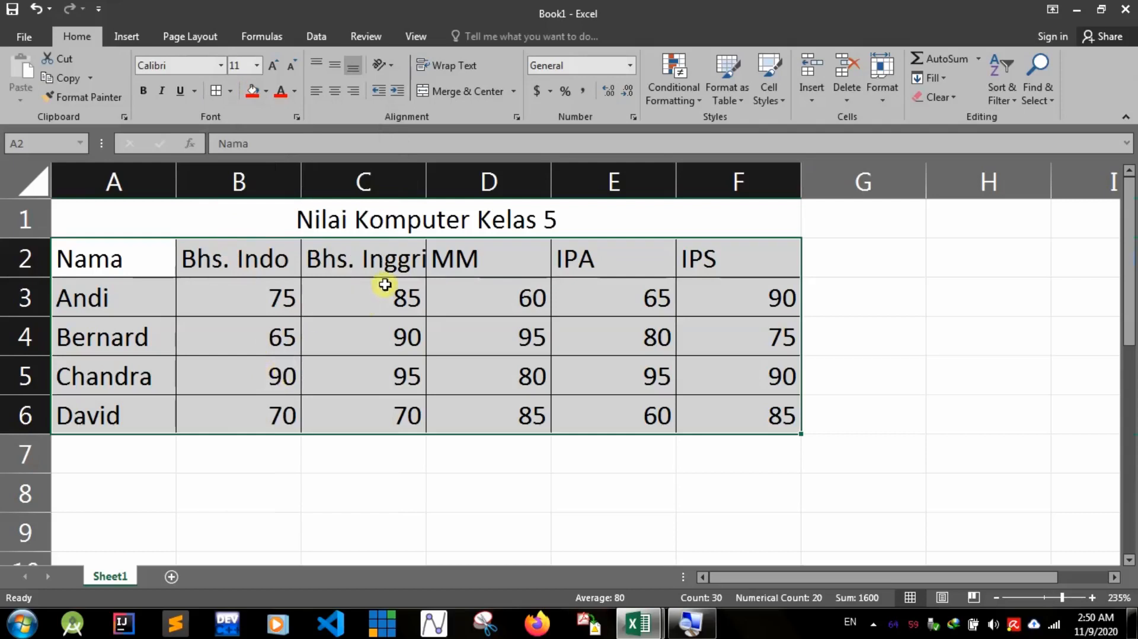
click(385, 364)
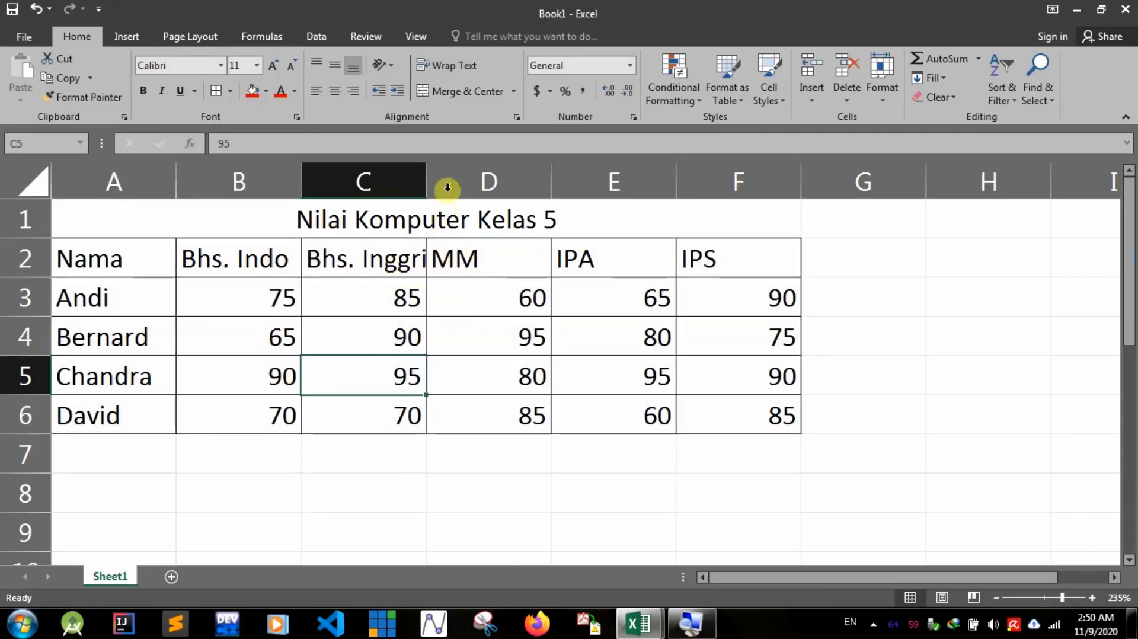
Widen column C to fit the "Bhs. Inggris" heading and fill the header row A2:F2 with yellow
drag(426, 180, 467, 184)
drag(241, 254, 353, 246)
drag(127, 257, 788, 258)
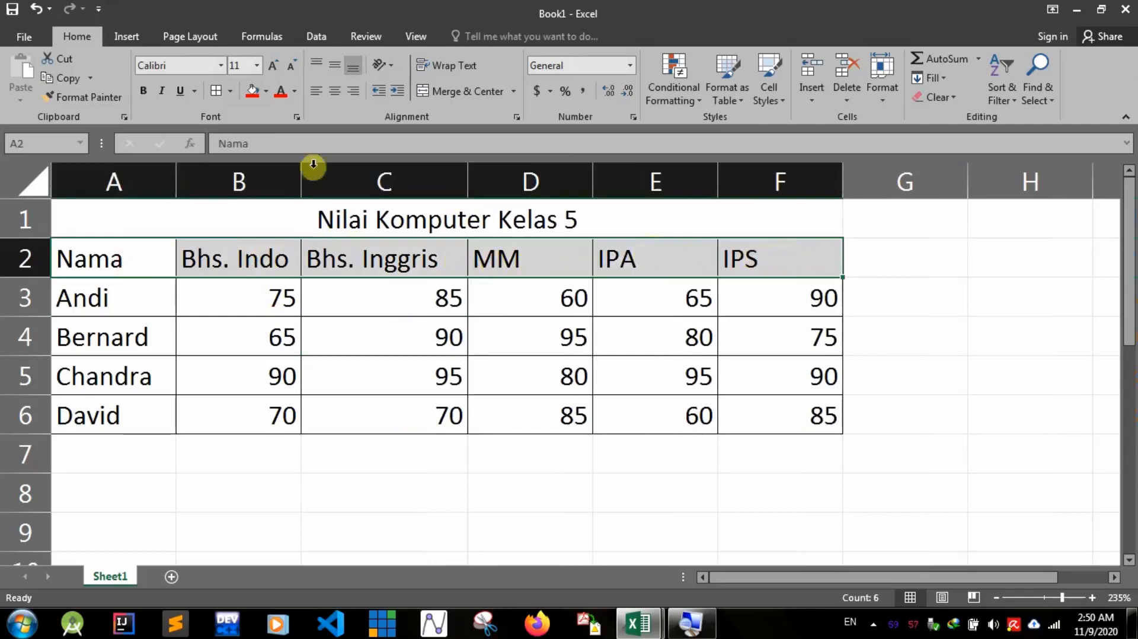
click(266, 92)
click(292, 229)
click(237, 322)
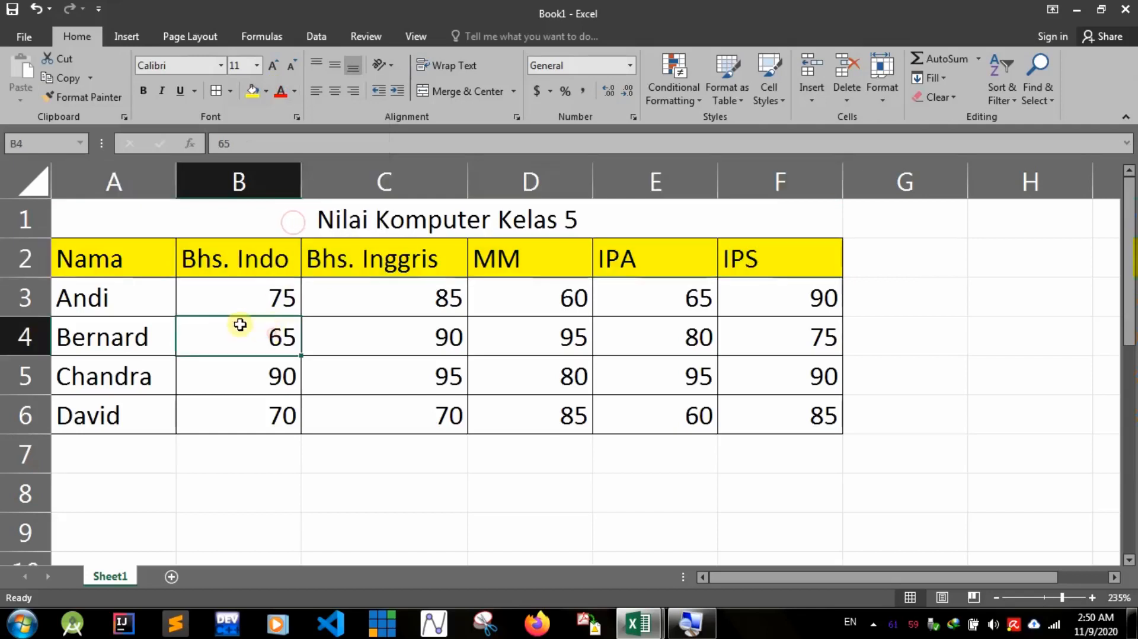
Center the scores in B3:F6 horizontally within their cells
drag(229, 285, 790, 413)
click(263, 327)
drag(246, 302, 760, 414)
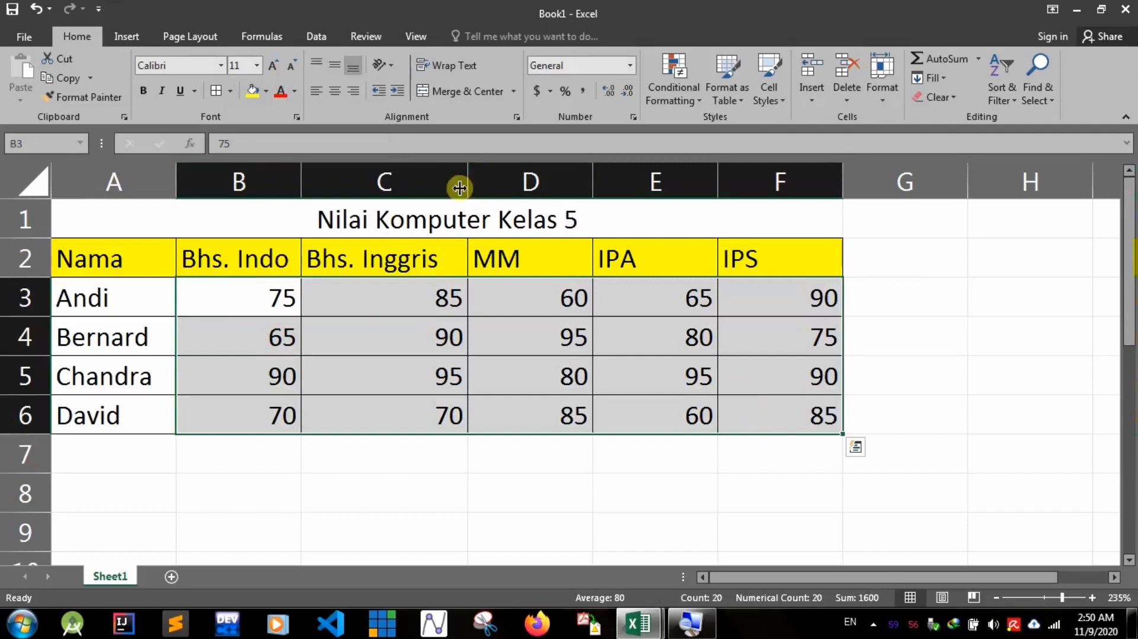
click(332, 96)
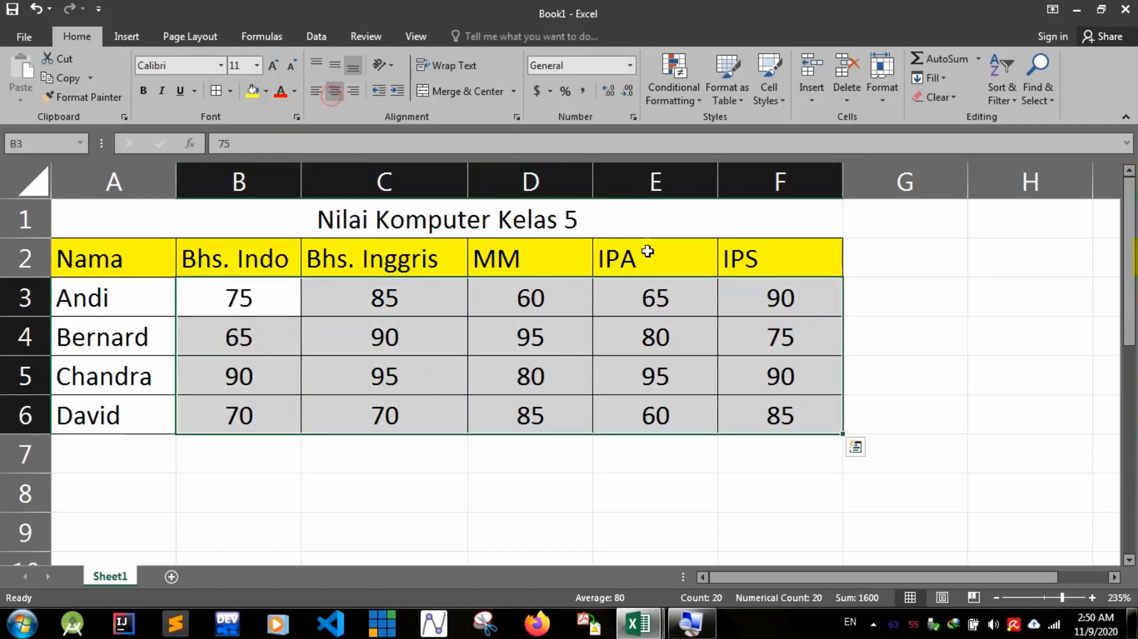
click(902, 330)
click(748, 396)
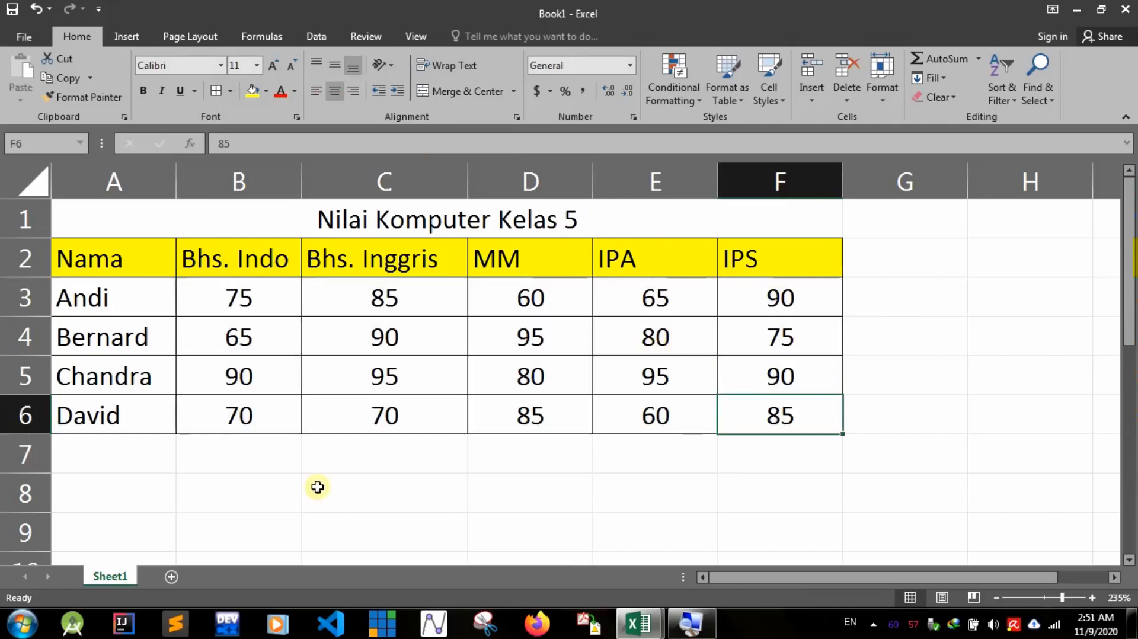
Enter the "Jumlah nilai" question labels in A8 for the student in row 6 and in A9 for the student in row 5
click(203, 491)
click(124, 493)
scroll(126, 490, down, 1)
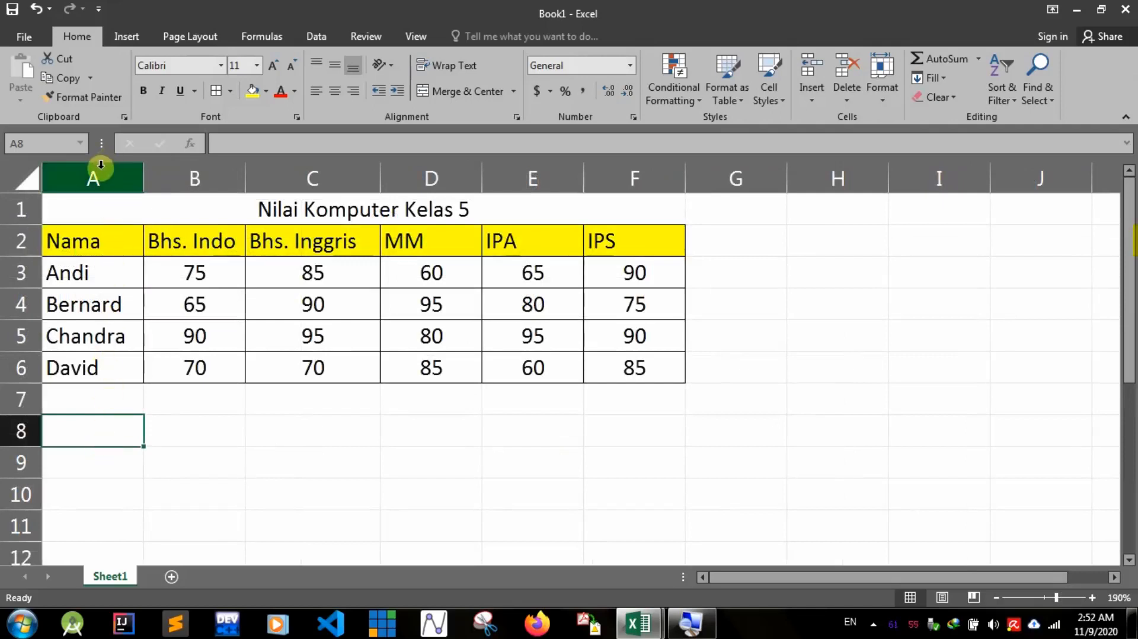
click(93, 175)
click(99, 427)
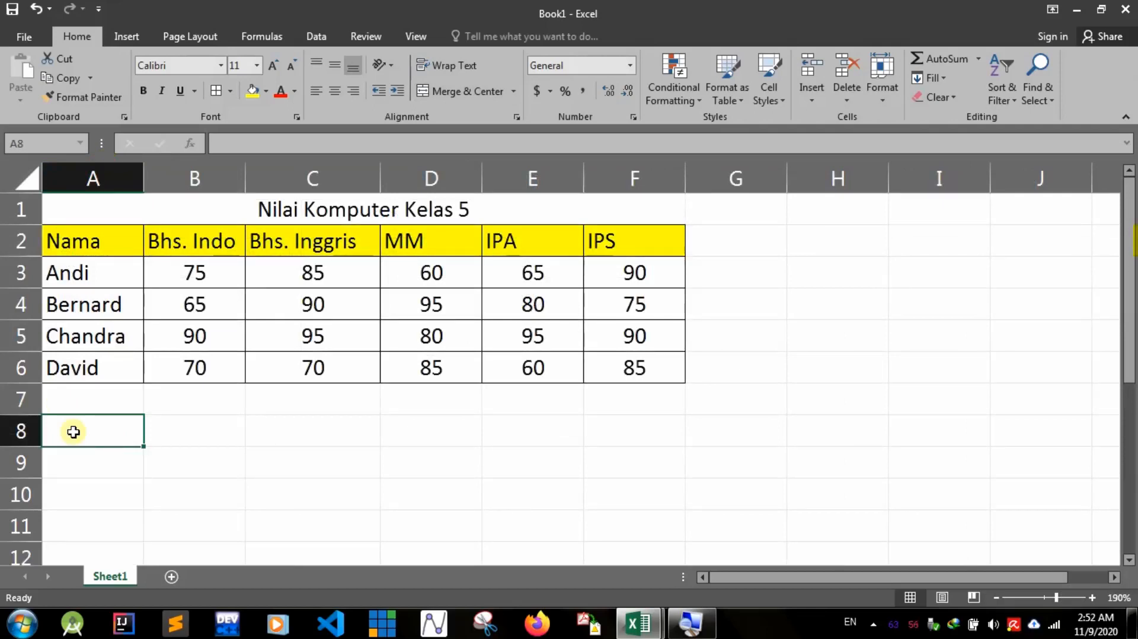
text(Jumlah nilai )
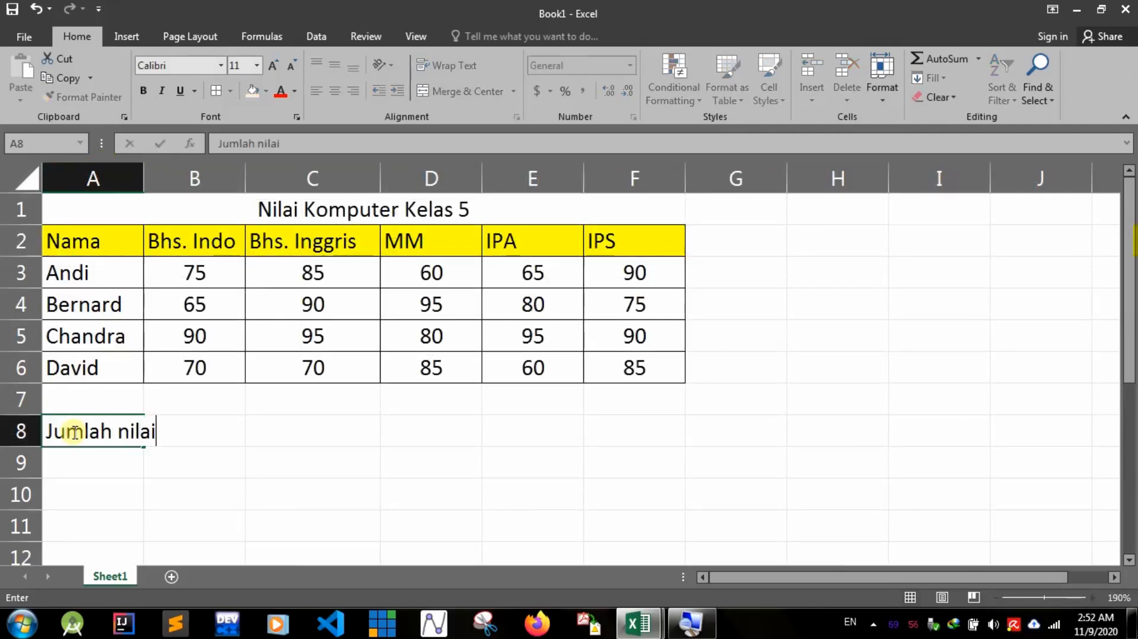
text(David :)
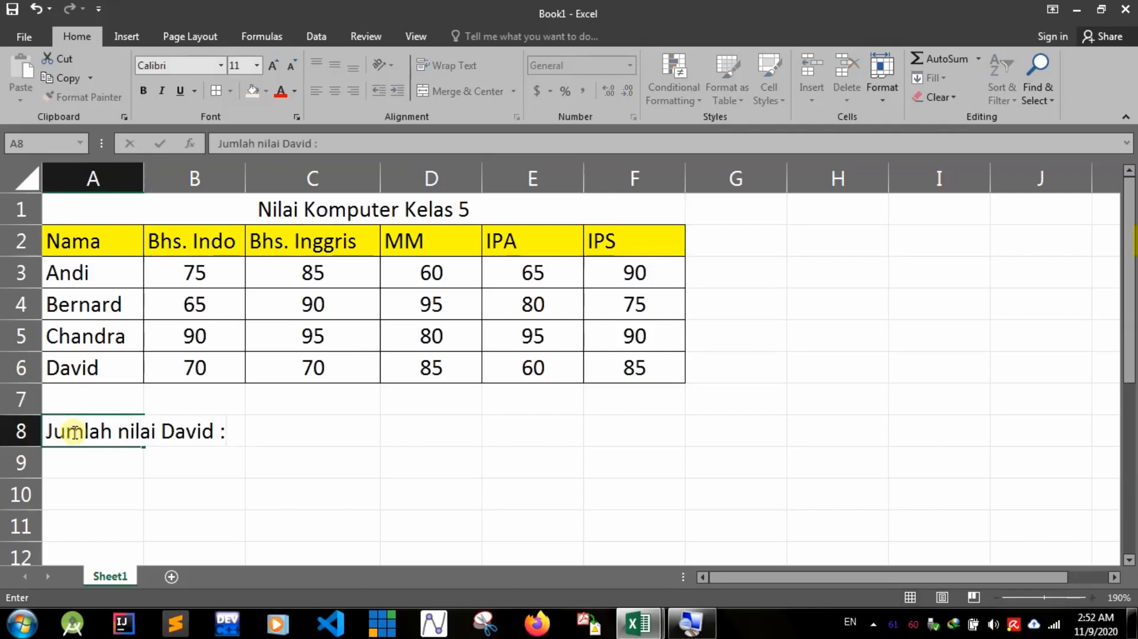
key(Return)
text(Jumla)
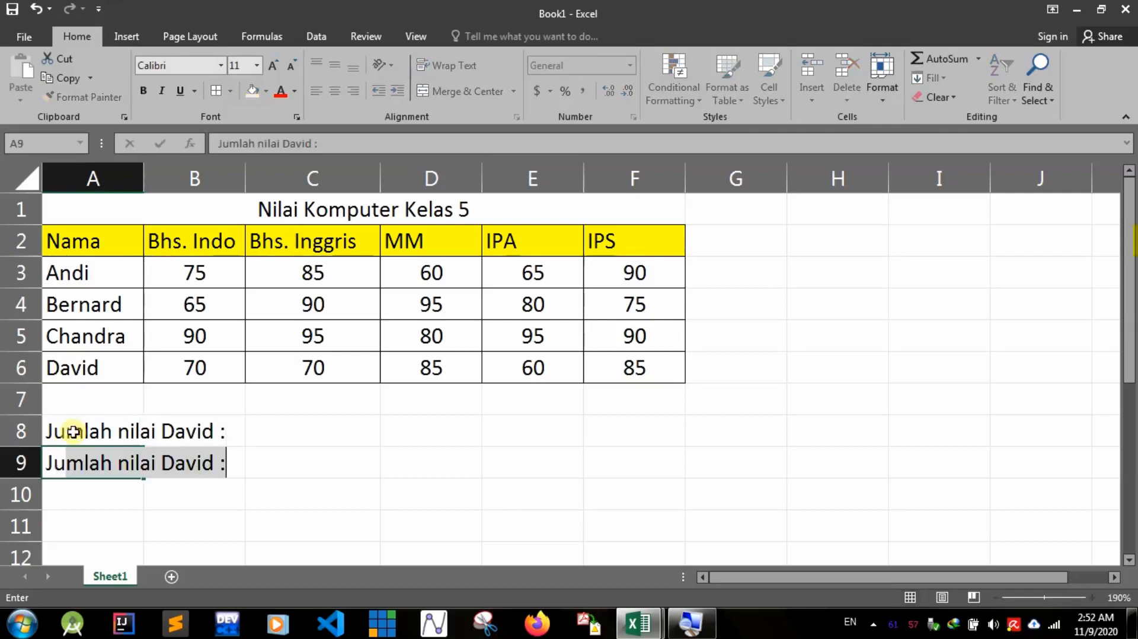
text(h nilai )
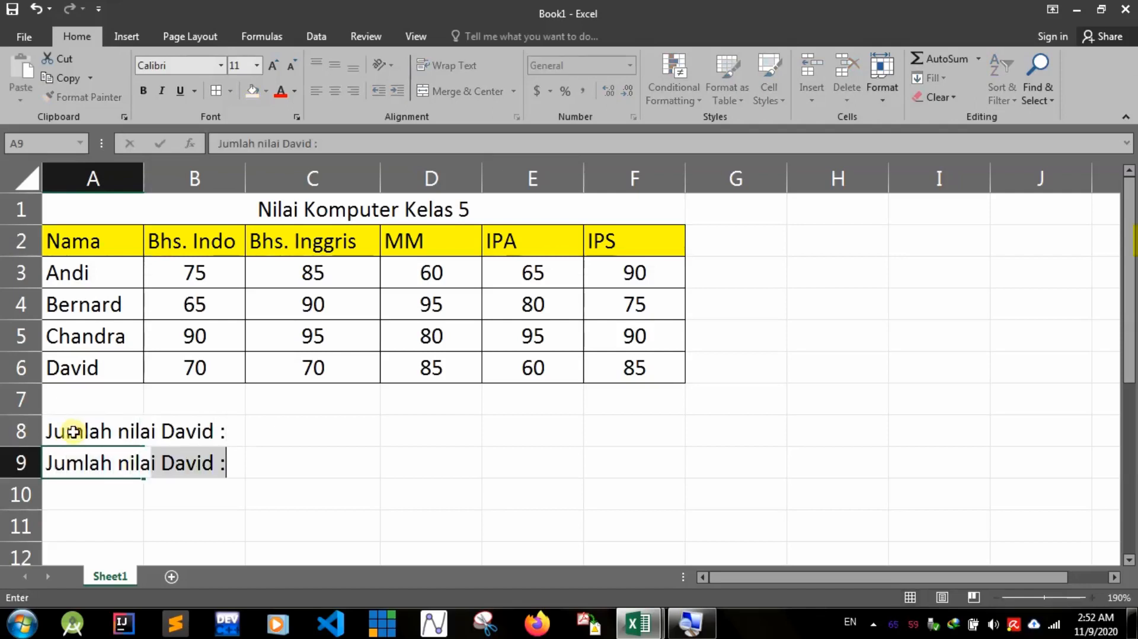
text(Chandra :)
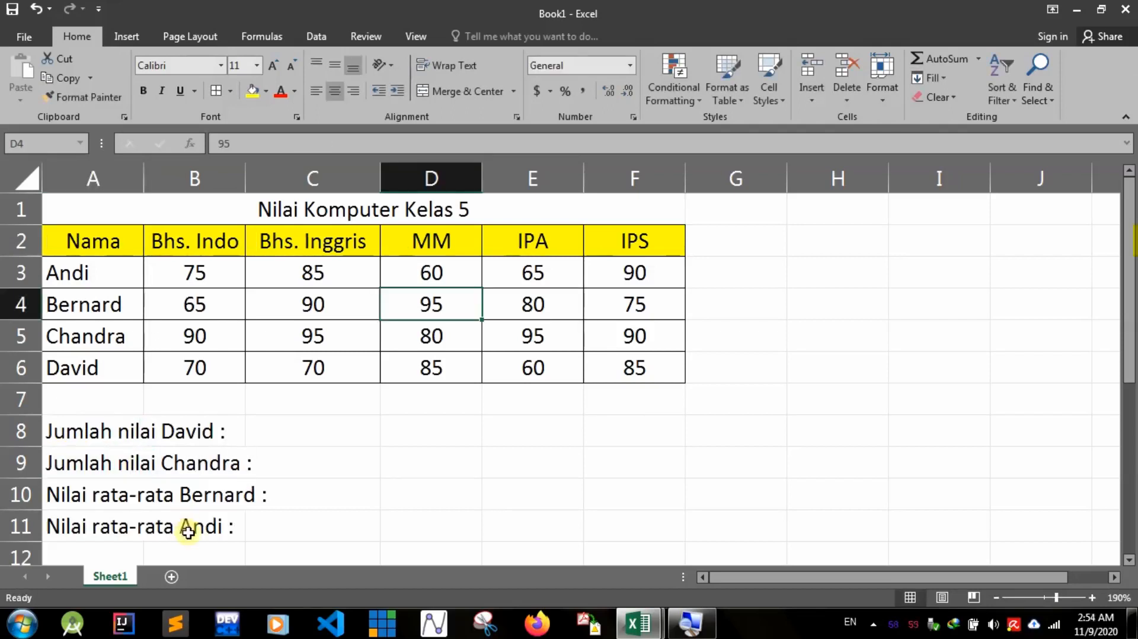
Enter the "Nilai tertinggi" question label for the student in row 6 in cell F8
click(169, 527)
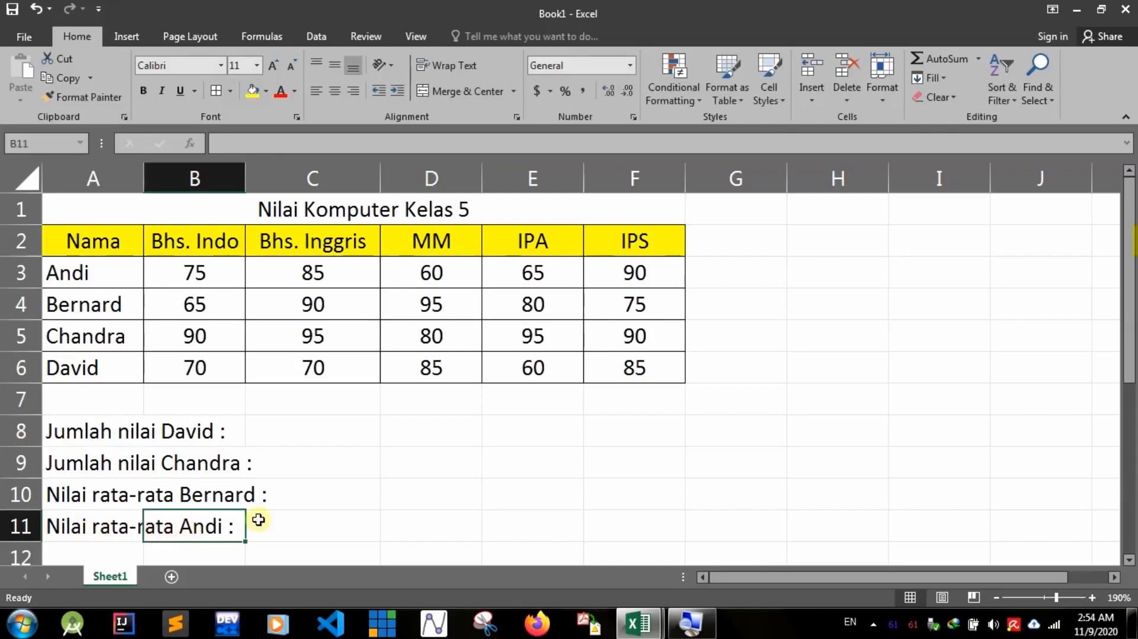
click(651, 444)
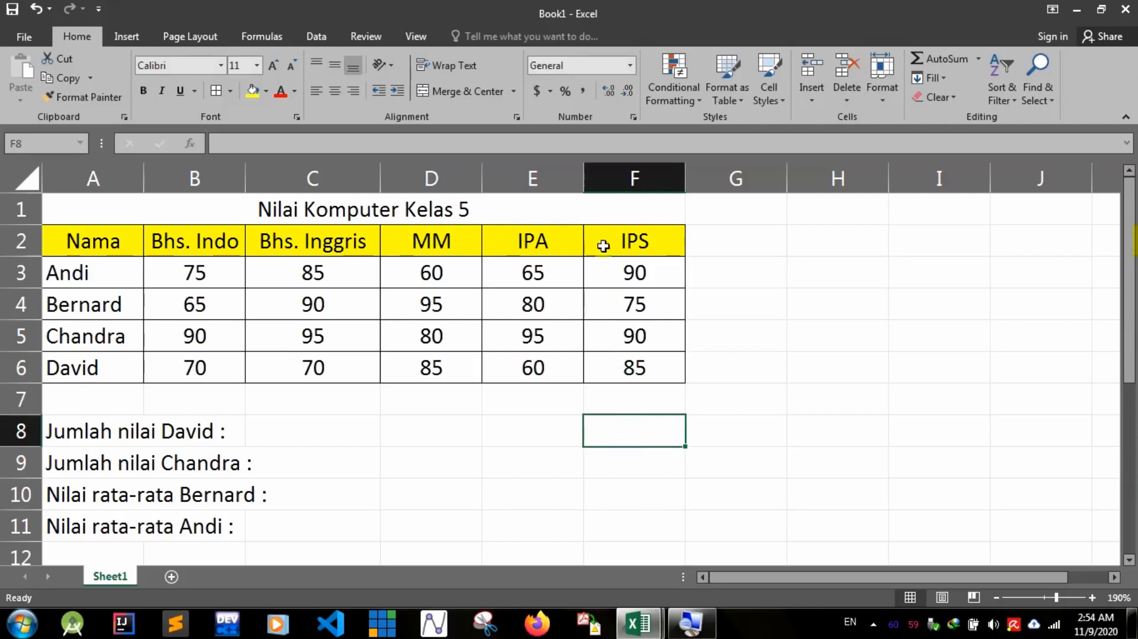
click(625, 178)
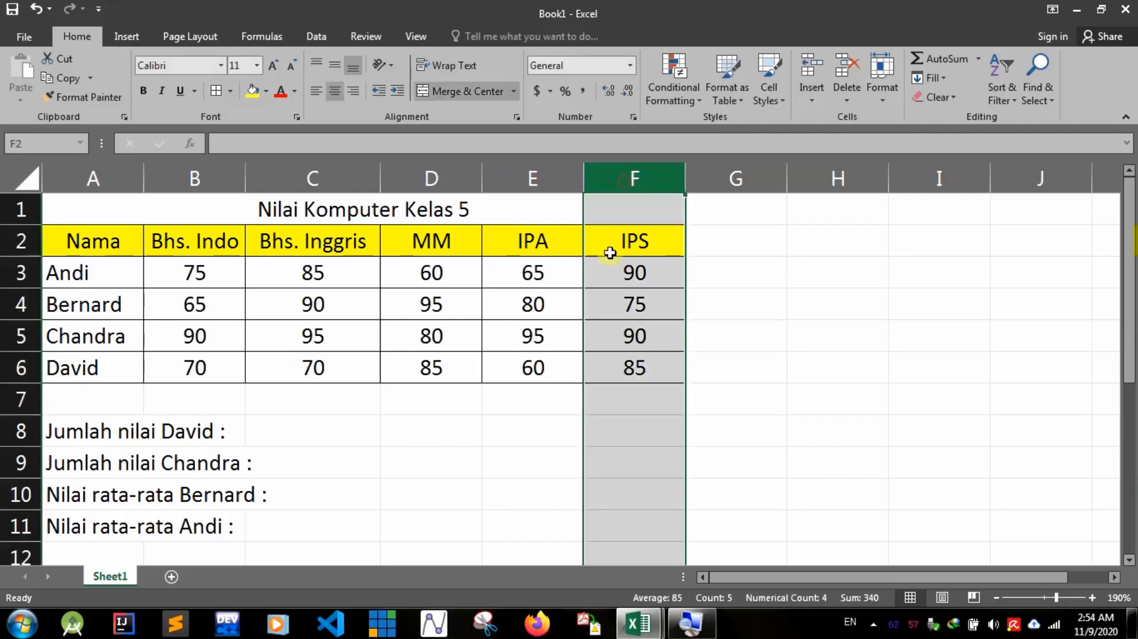
click(614, 441)
click(637, 178)
click(629, 431)
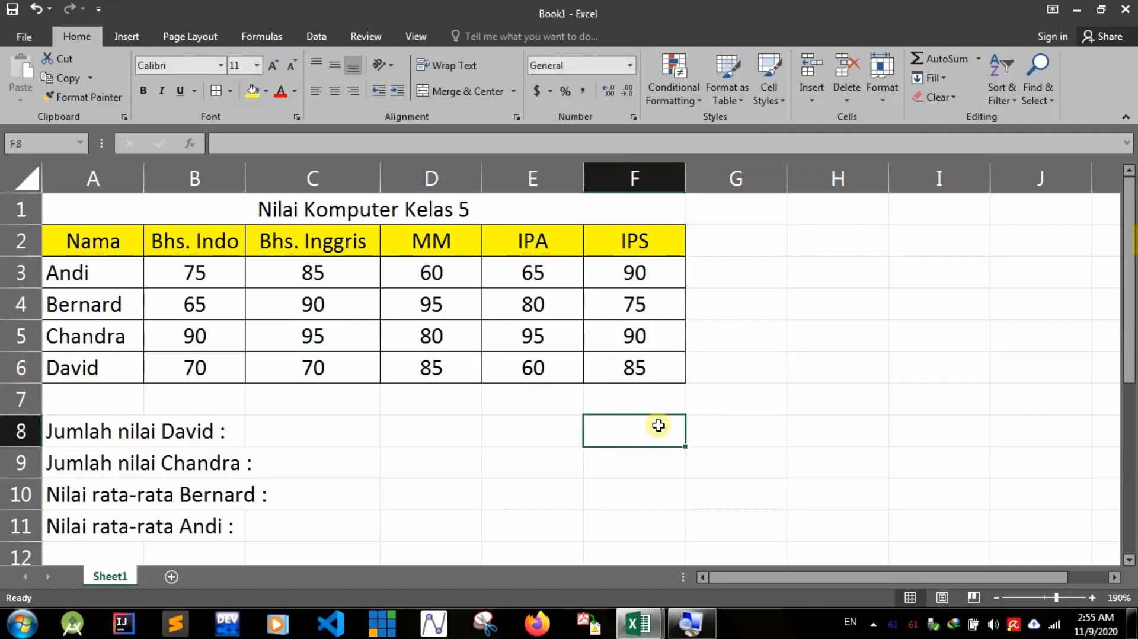
text(Nilai ter)
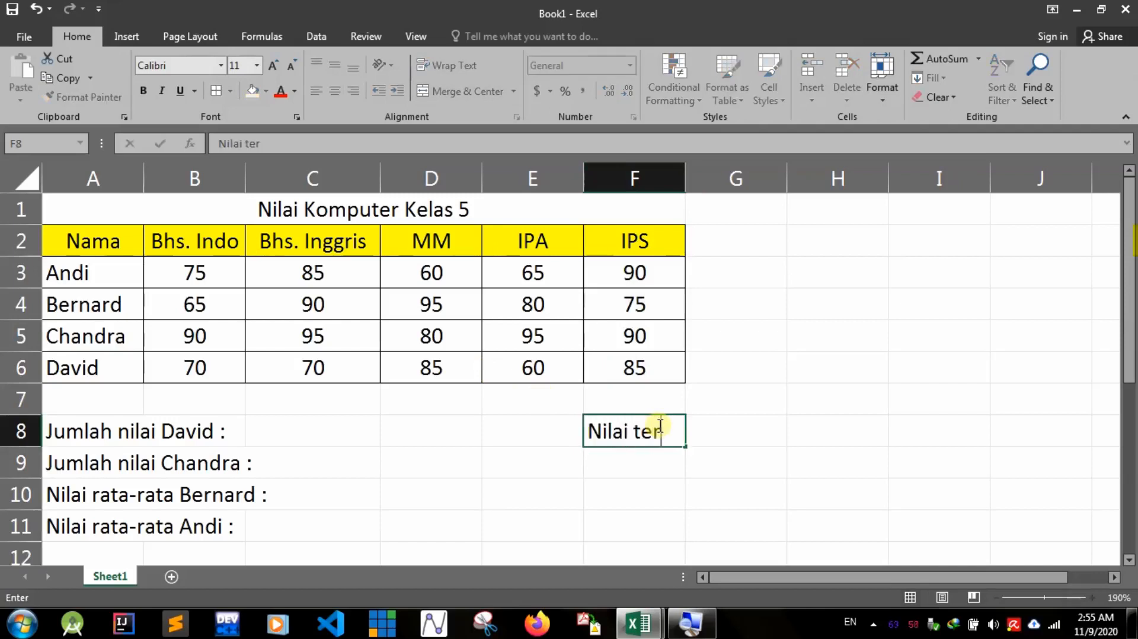
text(tinggi Da)
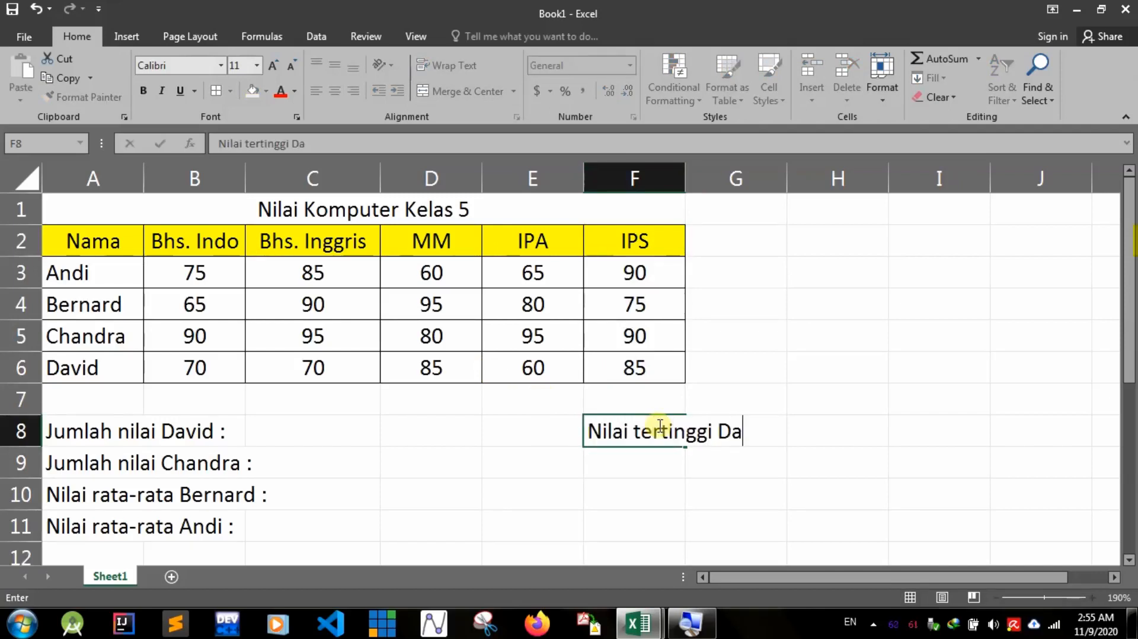
text(vid :)
key(Return)
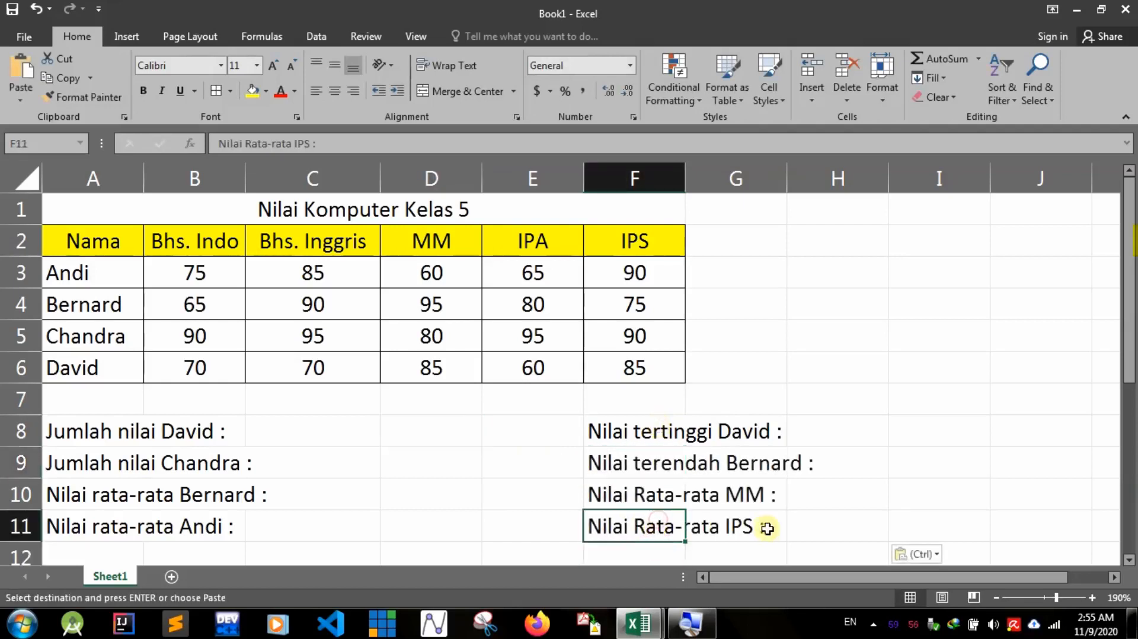
Merge and center the first "Jumlah nilai" label across A8:C8
click(815, 532)
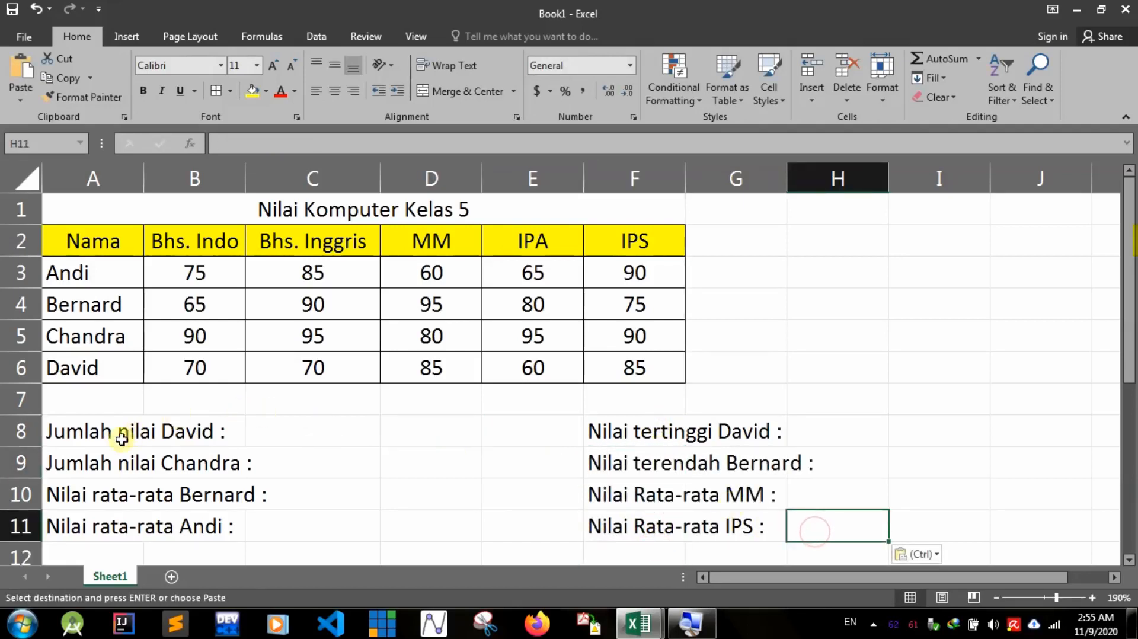
click(90, 436)
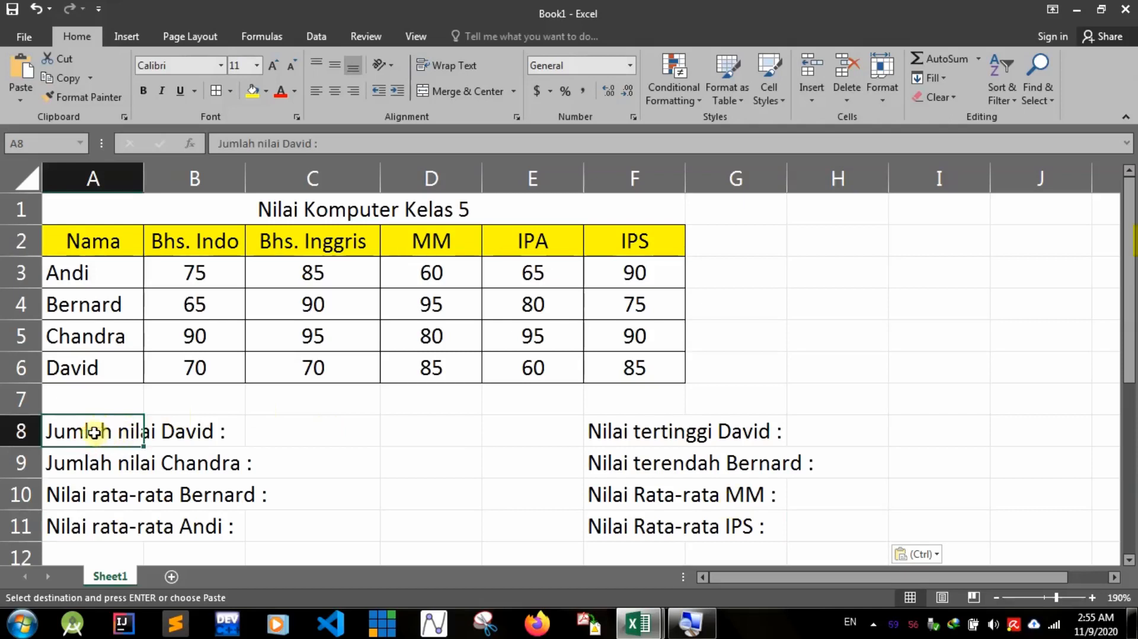
mouse_move(94, 431)
mouse_down()
mouse_move(315, 431)
mouse_move(116, 434)
mouse_up()
click(117, 514)
click(91, 425)
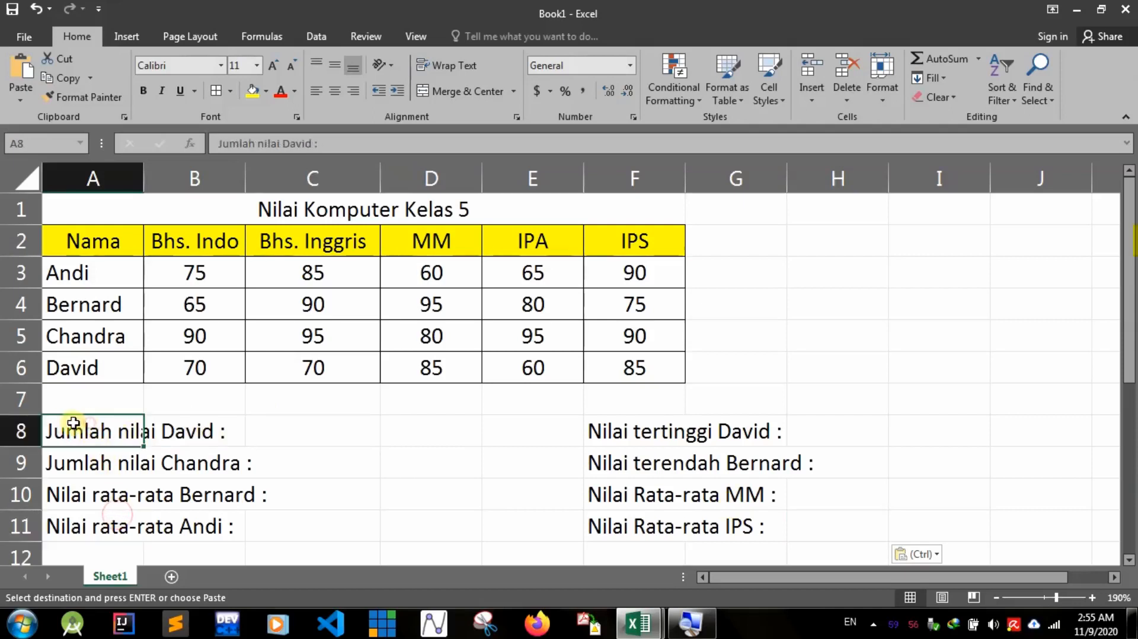
drag(85, 427, 323, 443)
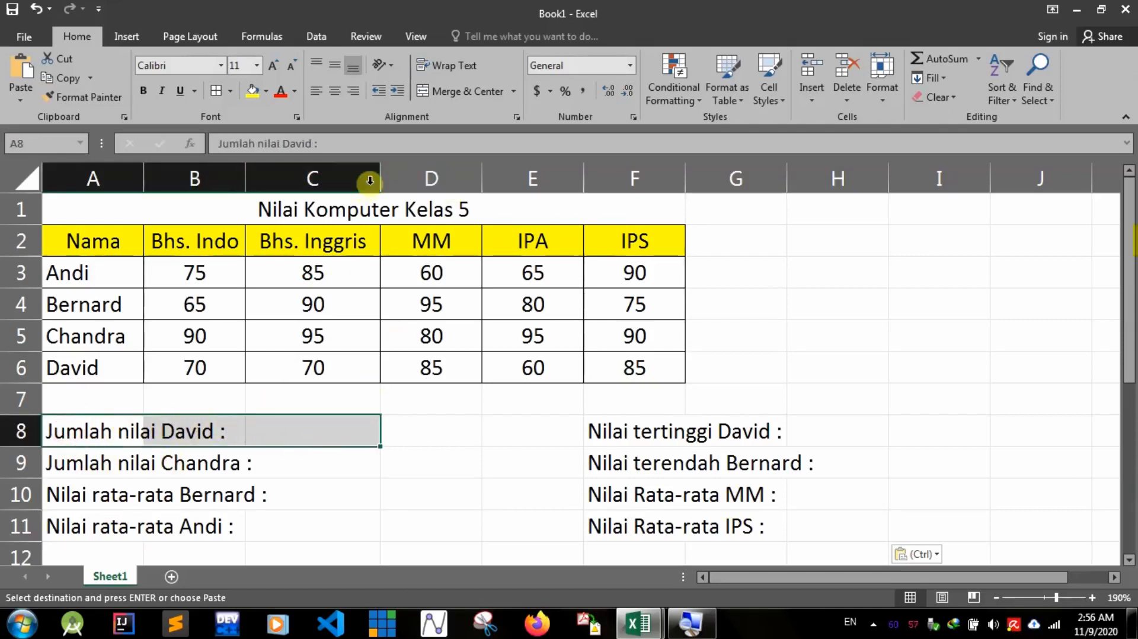
click(454, 92)
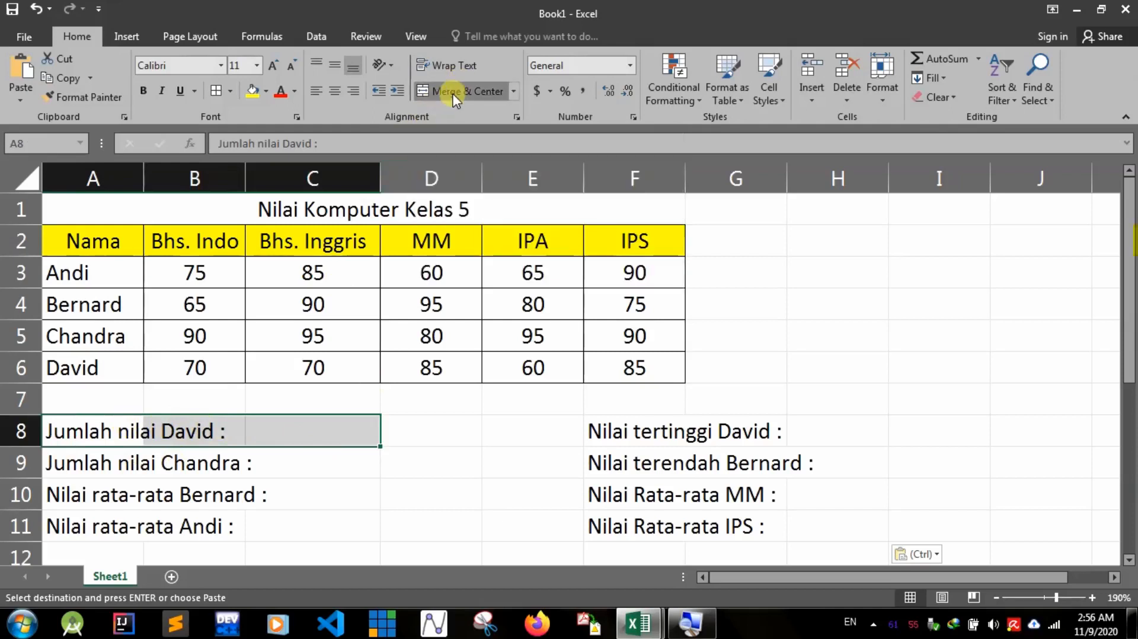
Merge and center each of the remaining three question labels row by row across A9:C9, A10:C10 and A11:C11
drag(55, 472, 302, 463)
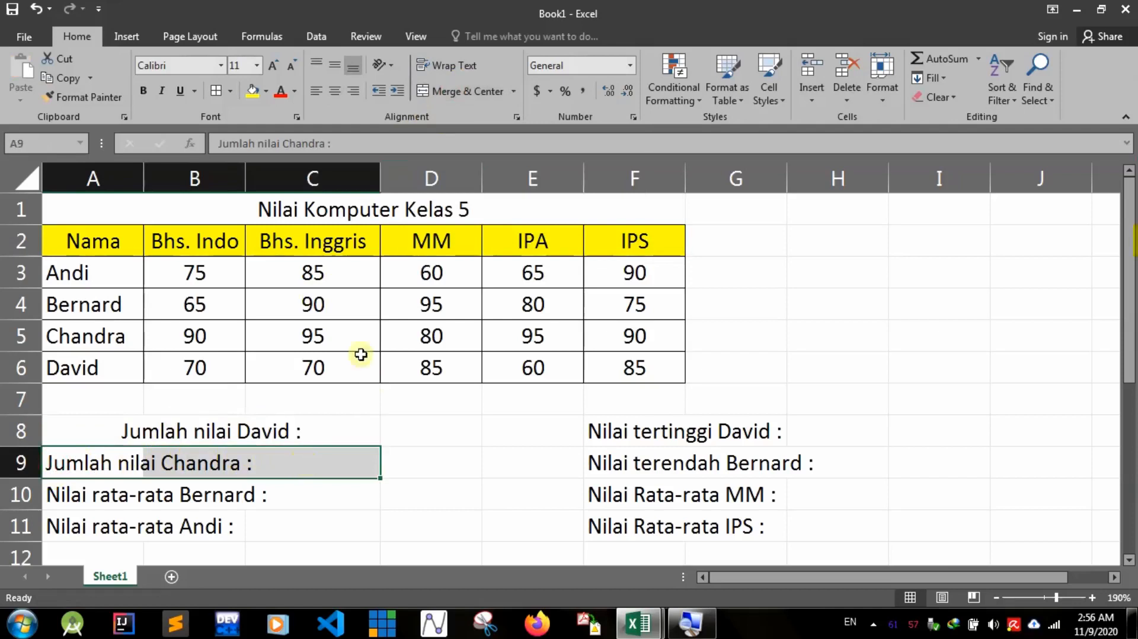
click(441, 92)
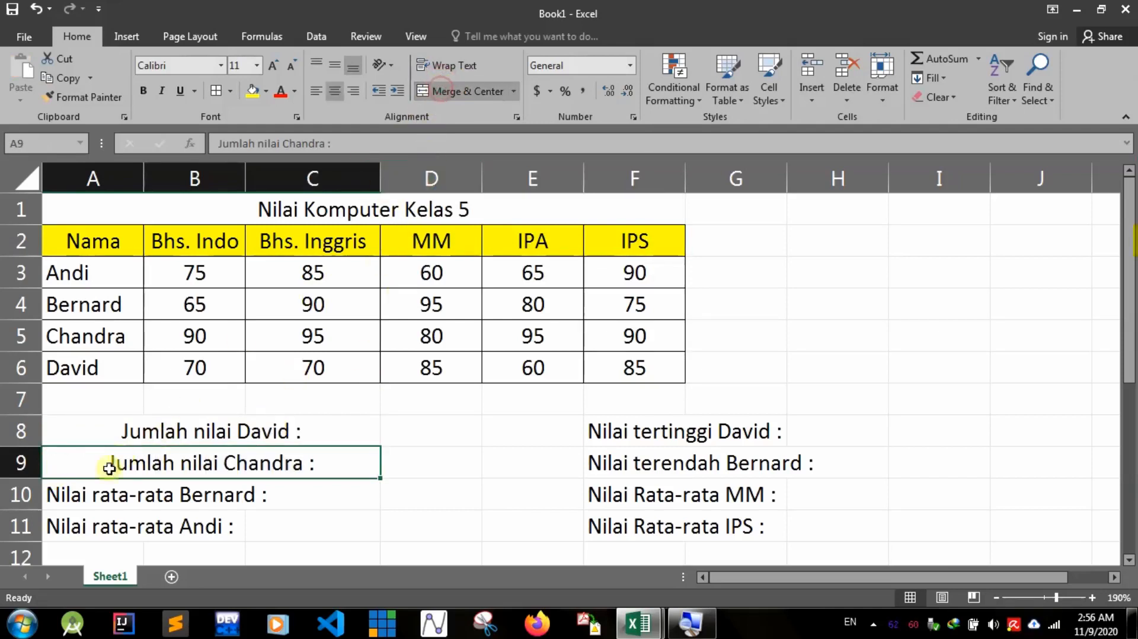
drag(53, 493, 335, 503)
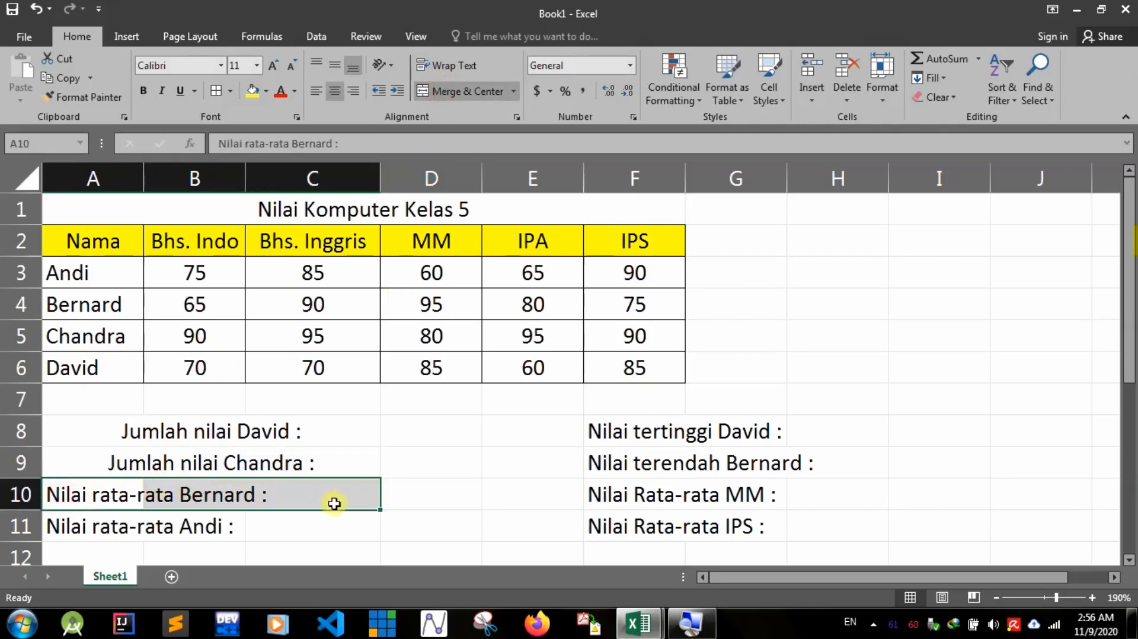
click(445, 91)
click(67, 533)
drag(67, 534, 313, 539)
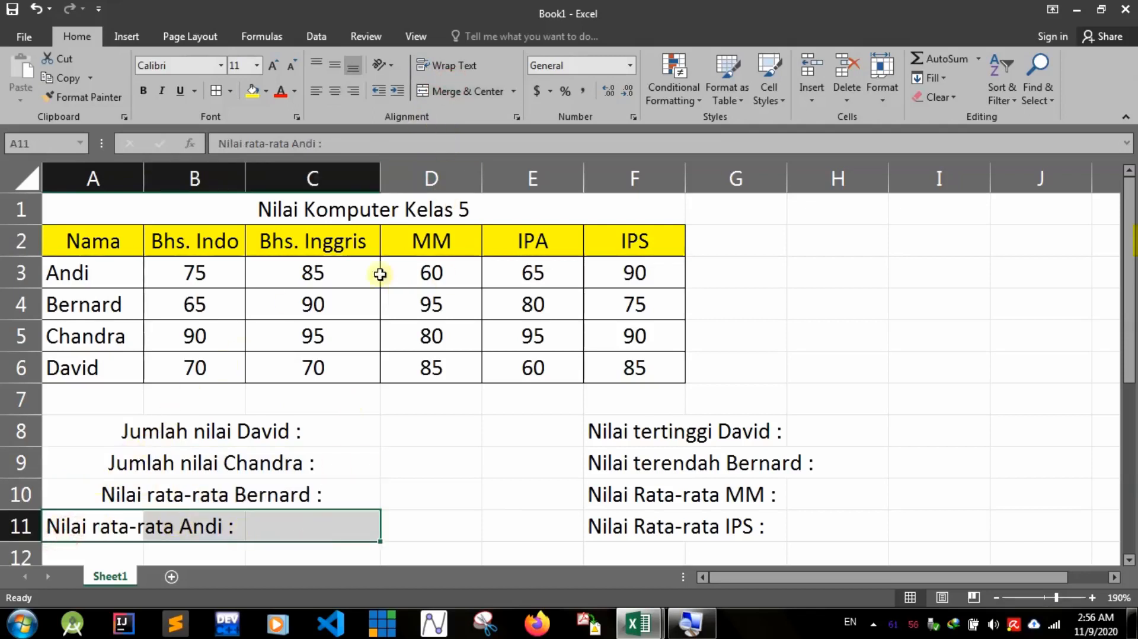
click(441, 95)
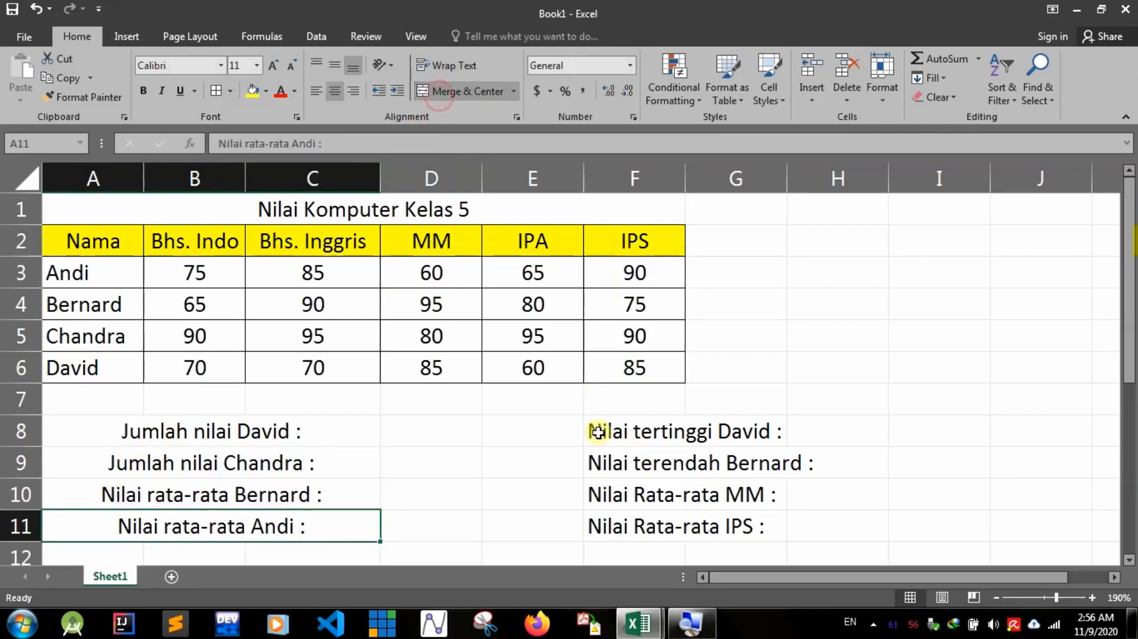
Merge and center each of the four question labels in column F across columns F to H, in rows 8 to 11
drag(591, 428, 804, 437)
click(451, 91)
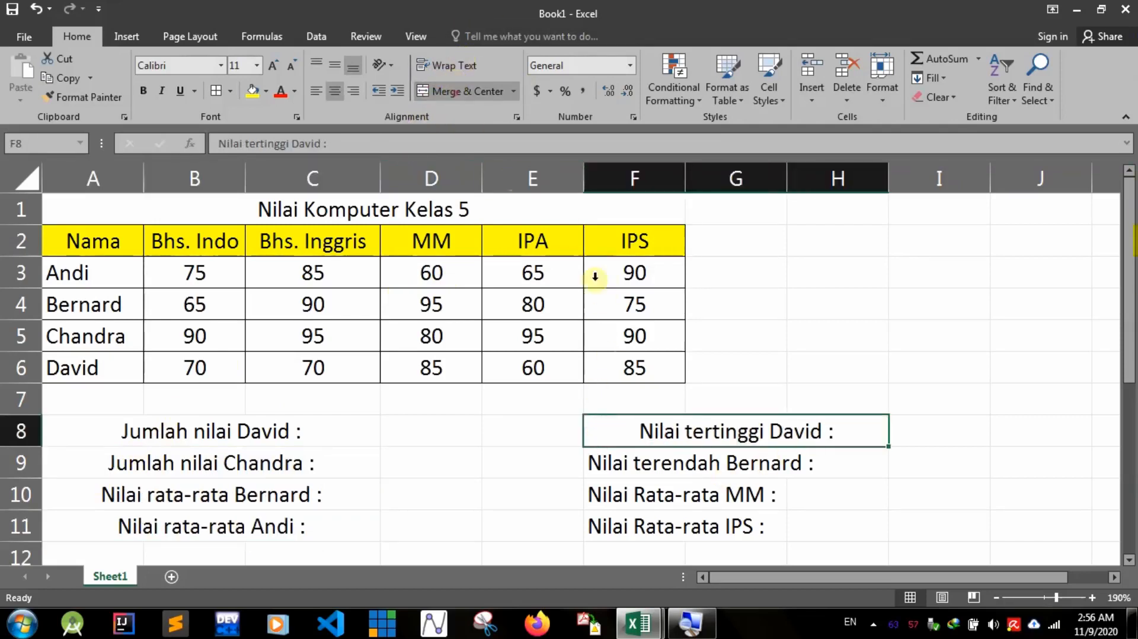
drag(596, 463, 801, 475)
click(480, 92)
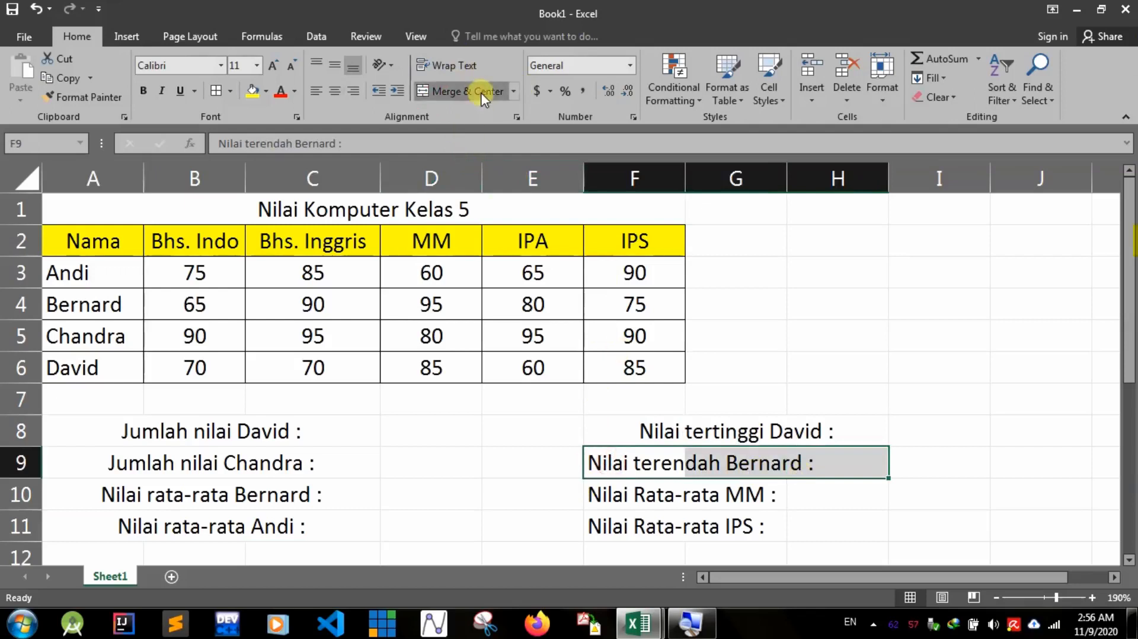
click(608, 486)
drag(609, 486, 825, 494)
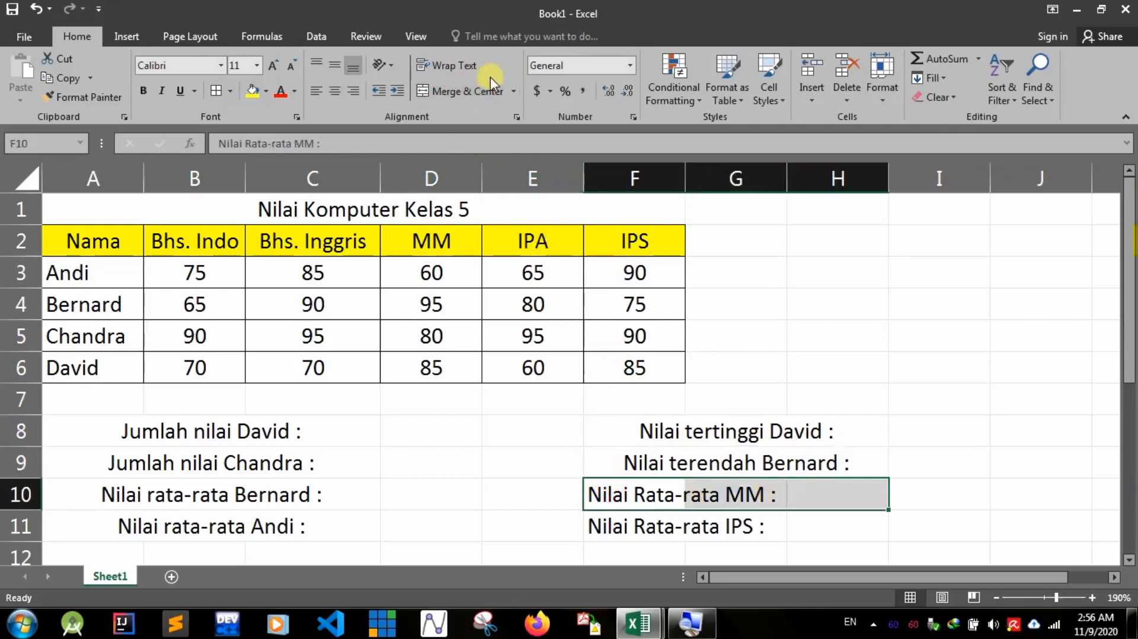
click(458, 92)
drag(617, 517, 812, 528)
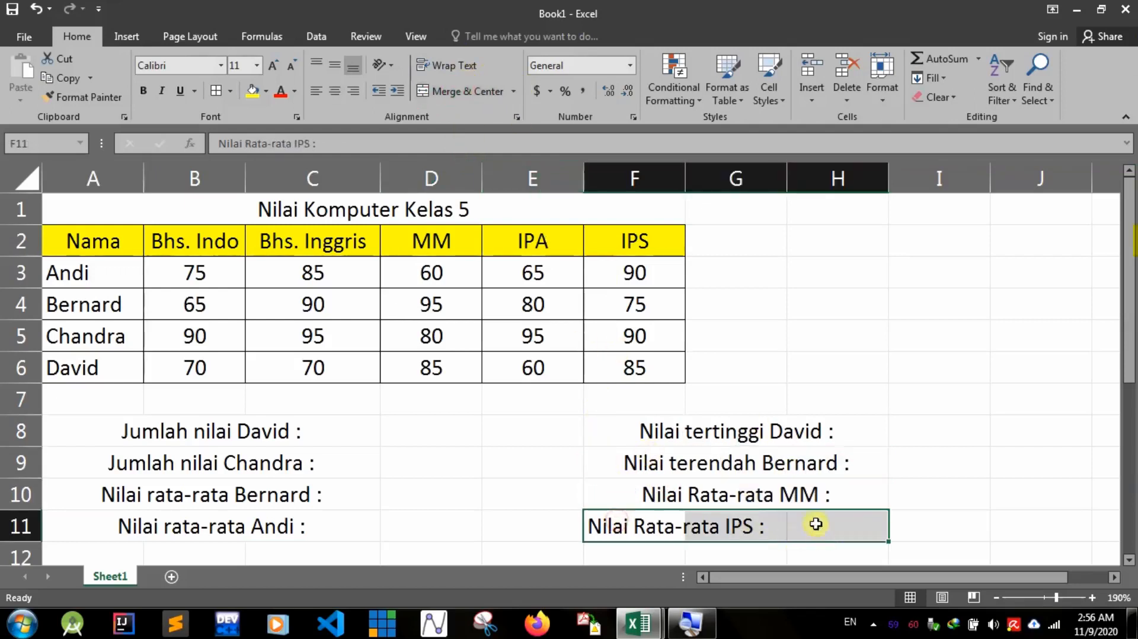
click(451, 90)
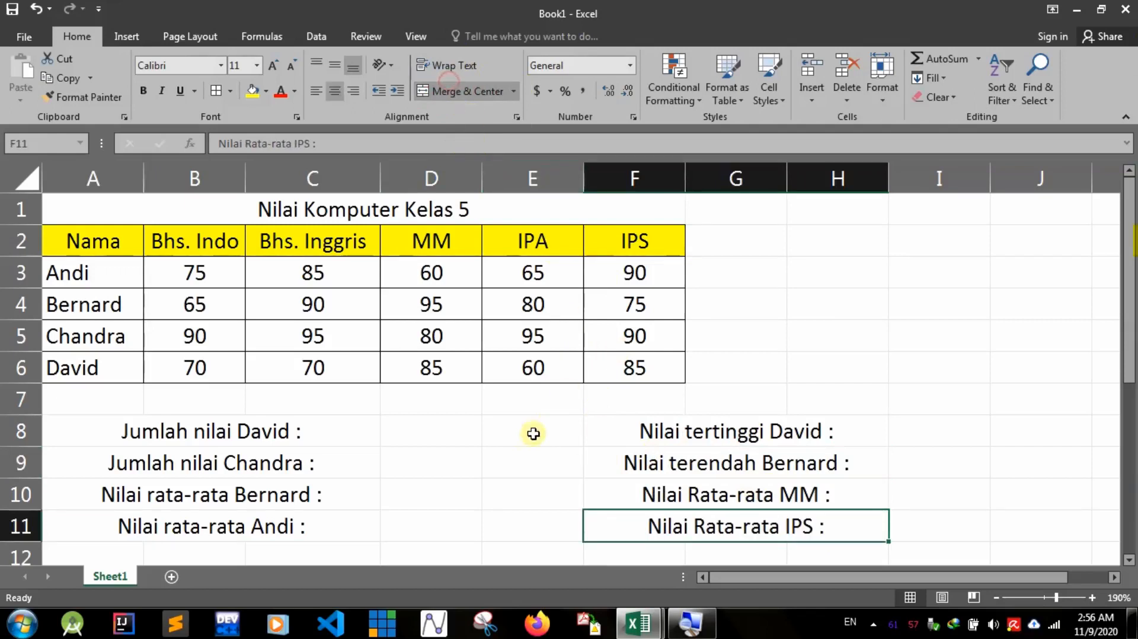
Apply Thick Outside Borders to answer cell D8
click(444, 430)
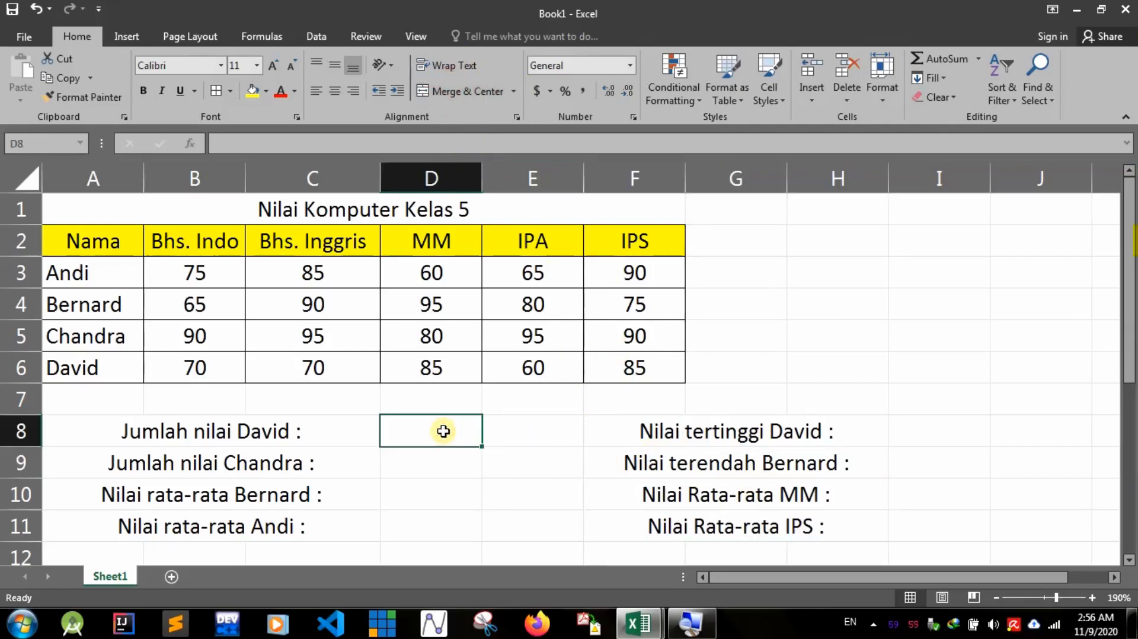
click(230, 92)
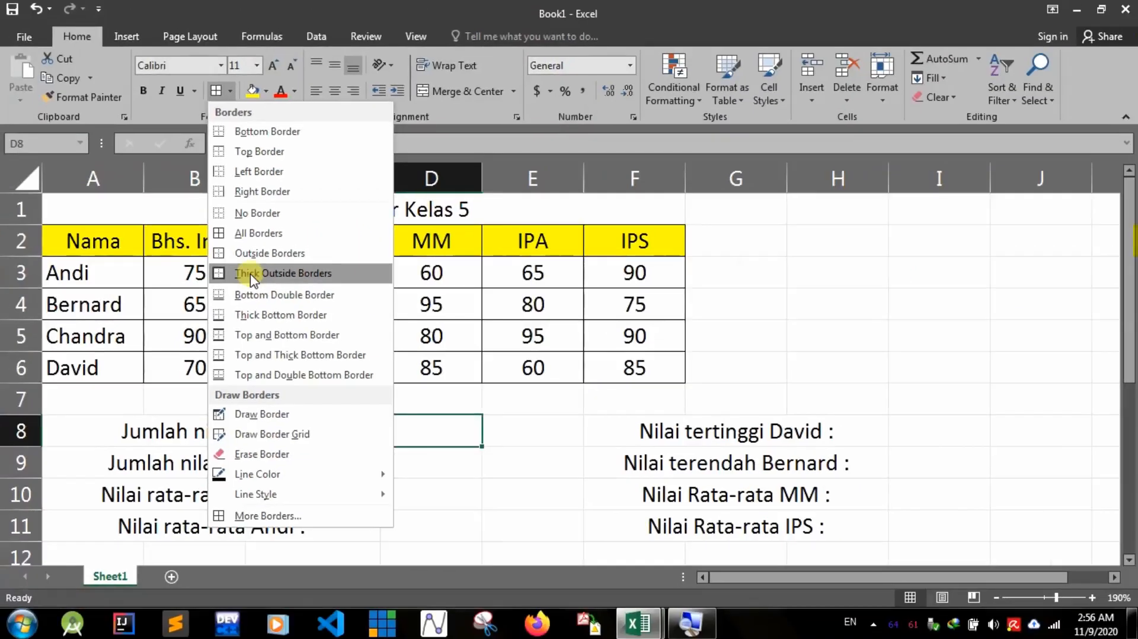
click(253, 274)
click(412, 491)
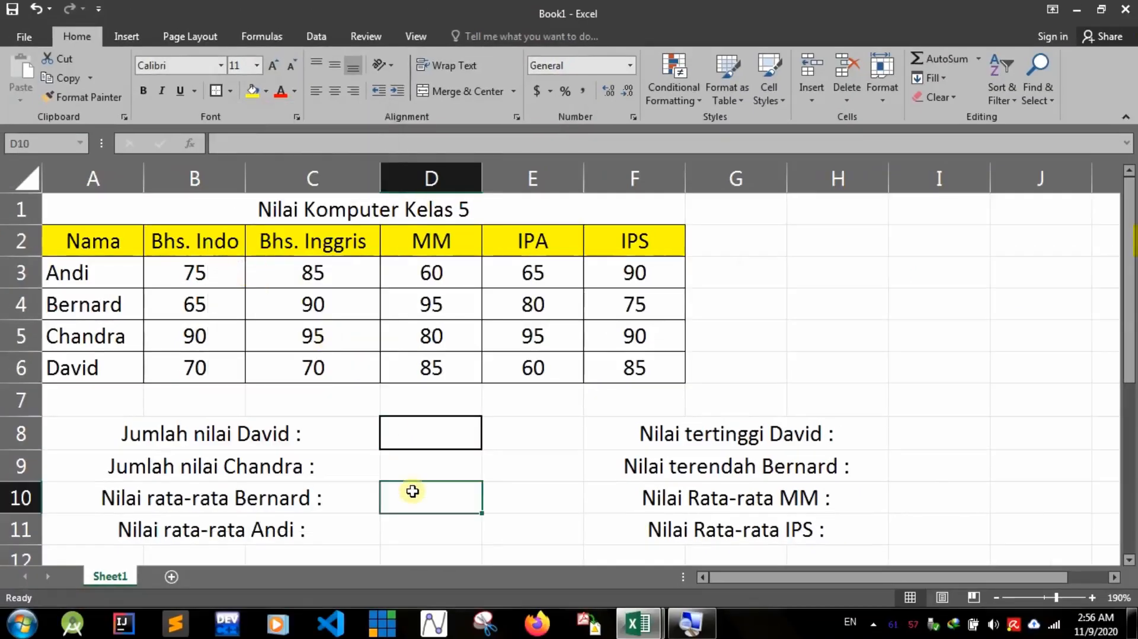
Apply Thick Outside Borders individually to the answer cells D9, D10 and D11
click(414, 435)
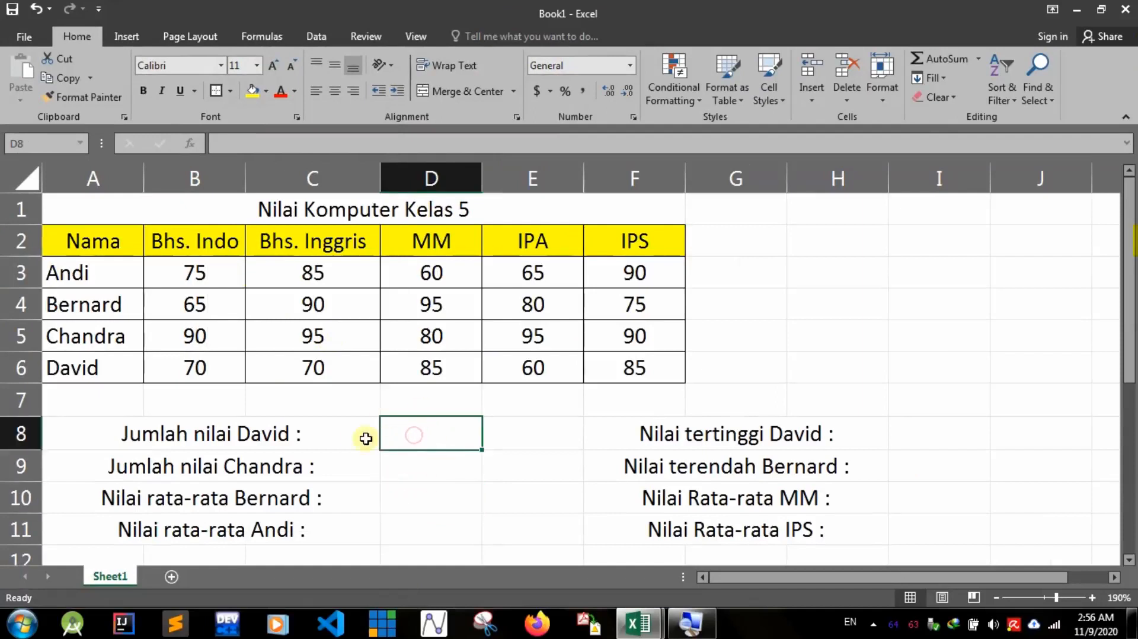
click(449, 464)
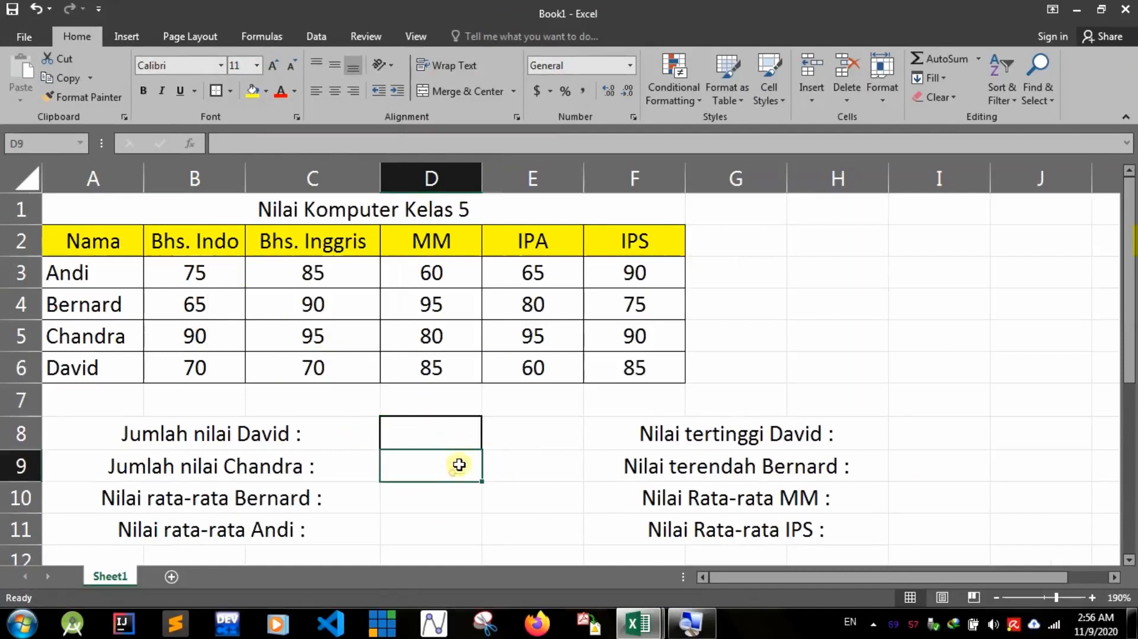
click(428, 493)
click(415, 463)
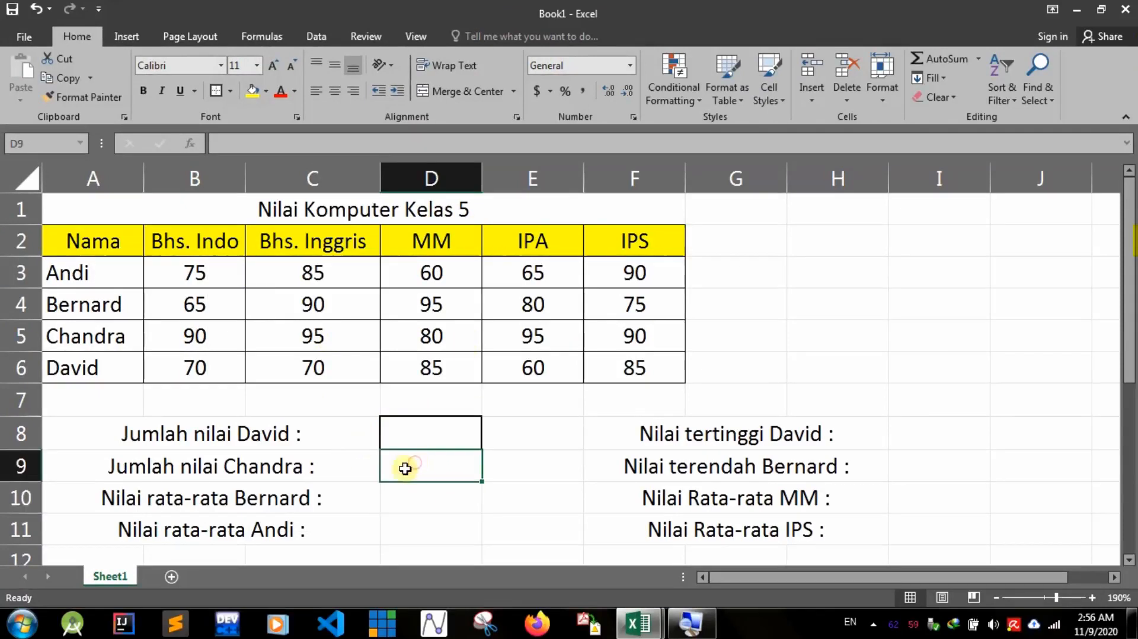
click(430, 516)
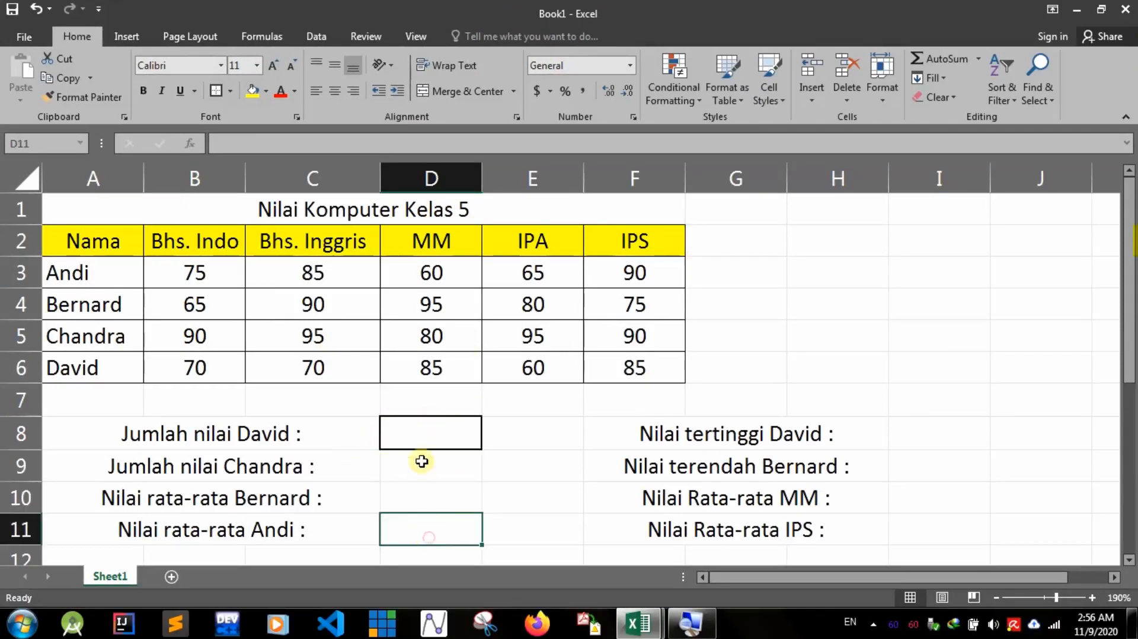
click(415, 462)
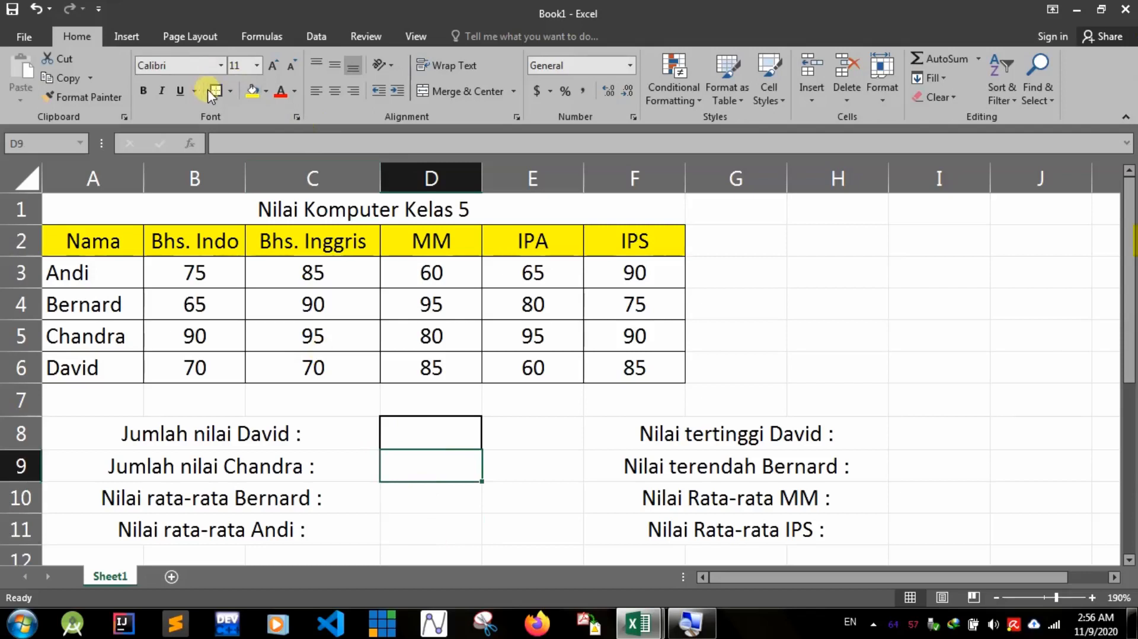
click(387, 493)
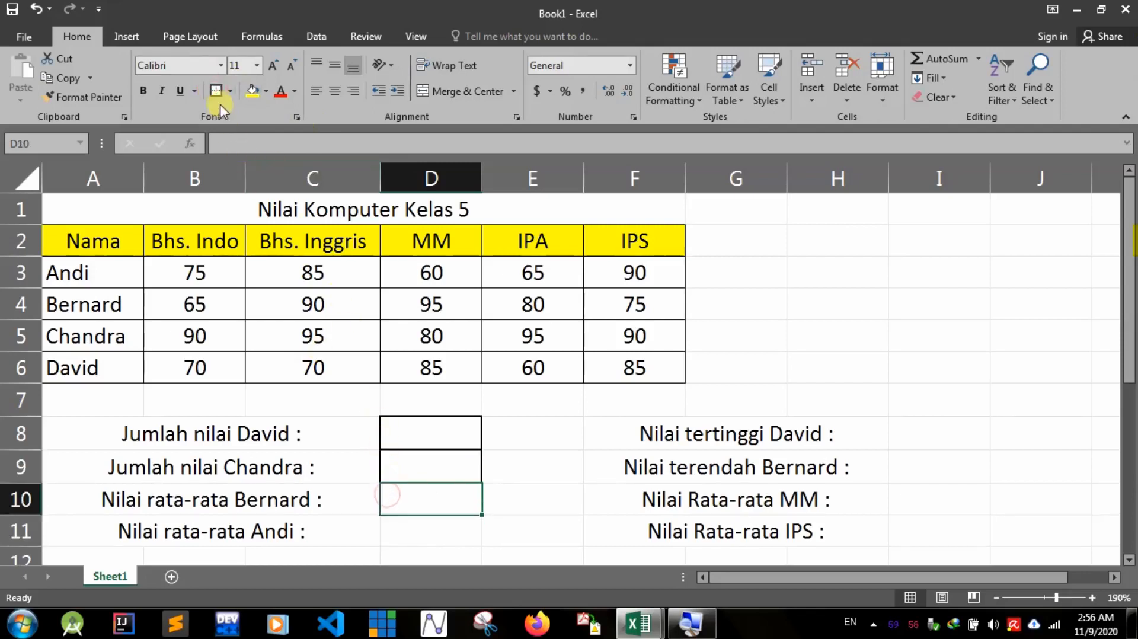
click(409, 537)
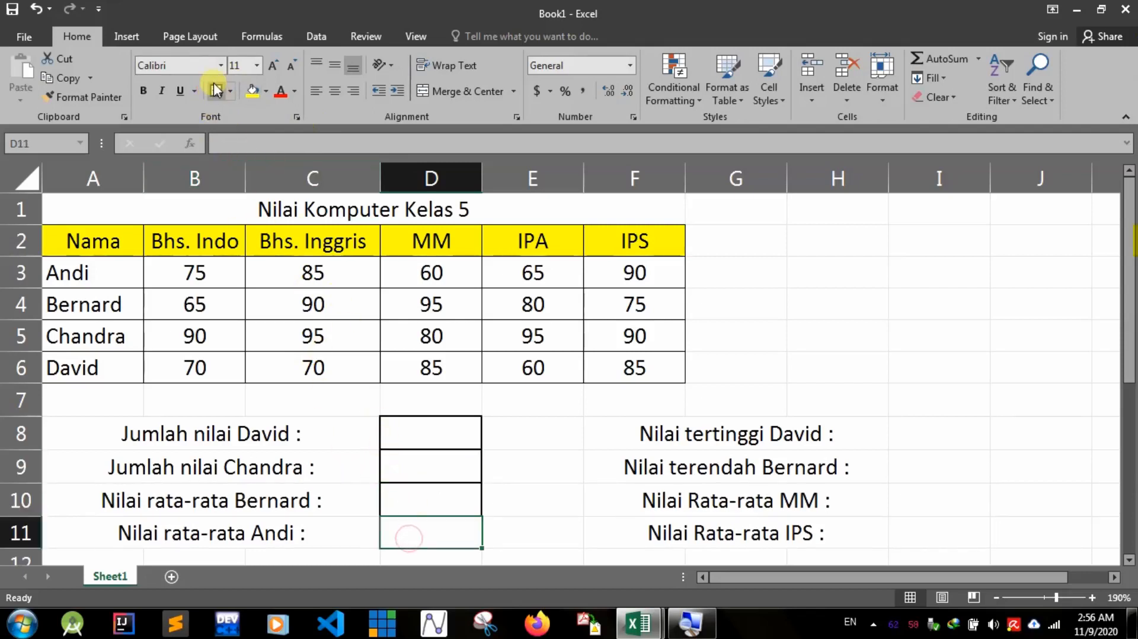
Apply Thick Outside Borders individually to each of the answer cells I8, I9, I10 and I11
click(905, 434)
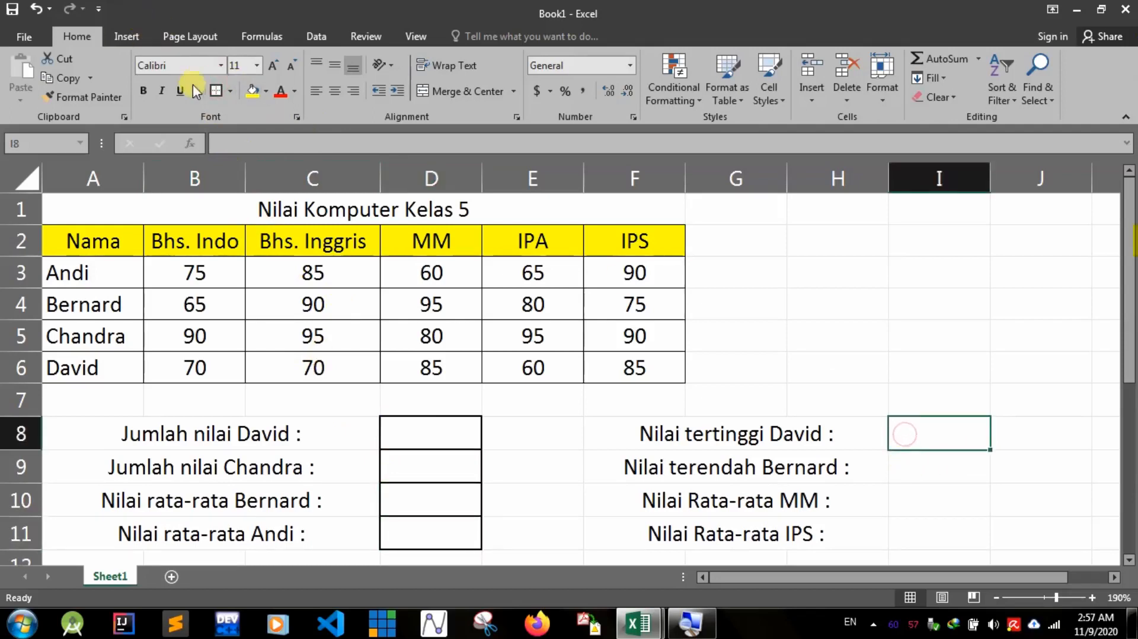
click(231, 91)
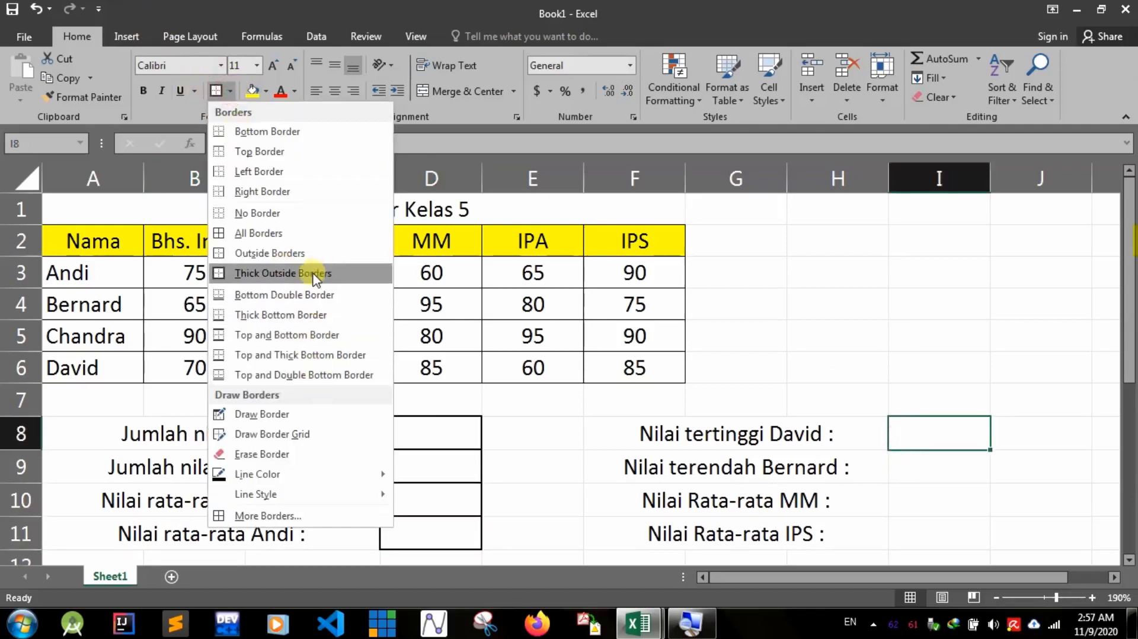
click(338, 5)
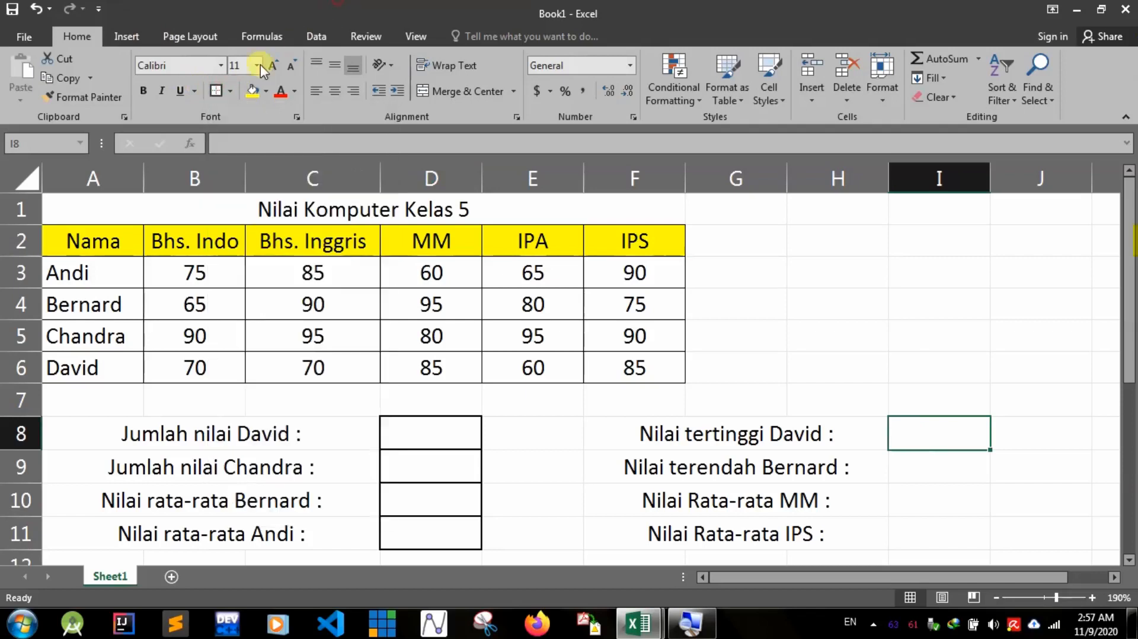
click(231, 90)
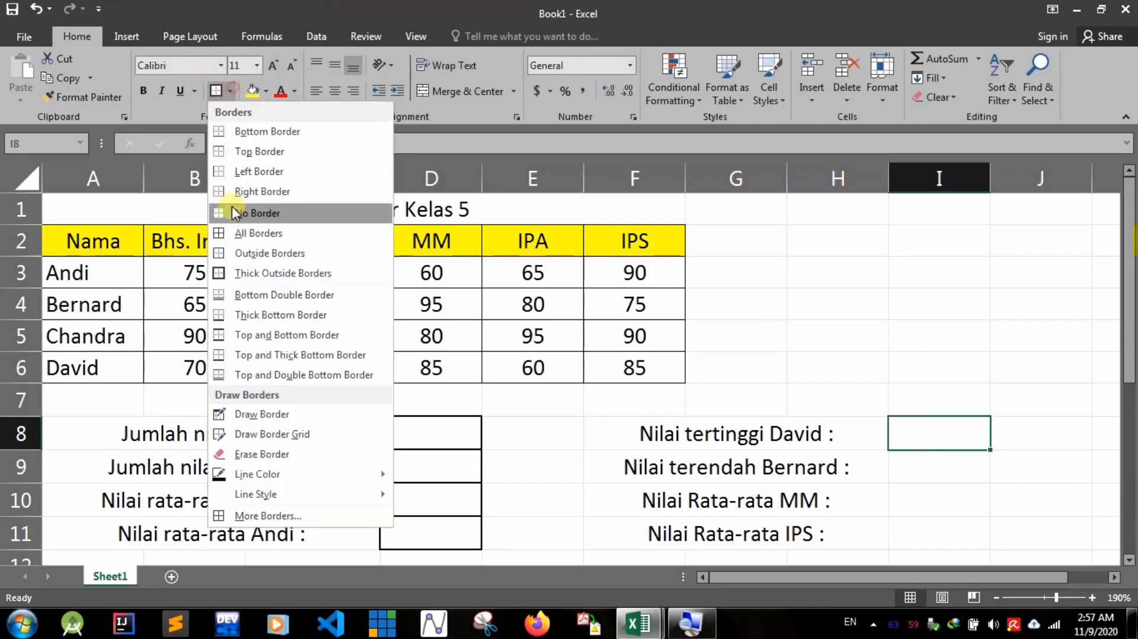
click(291, 6)
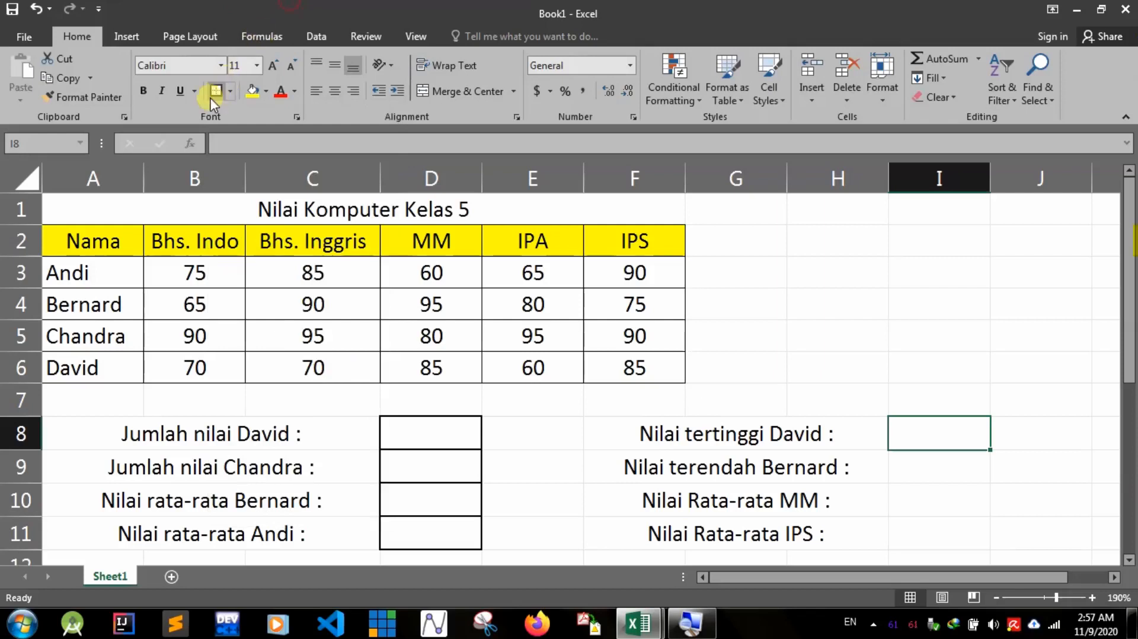
click(217, 91)
click(930, 460)
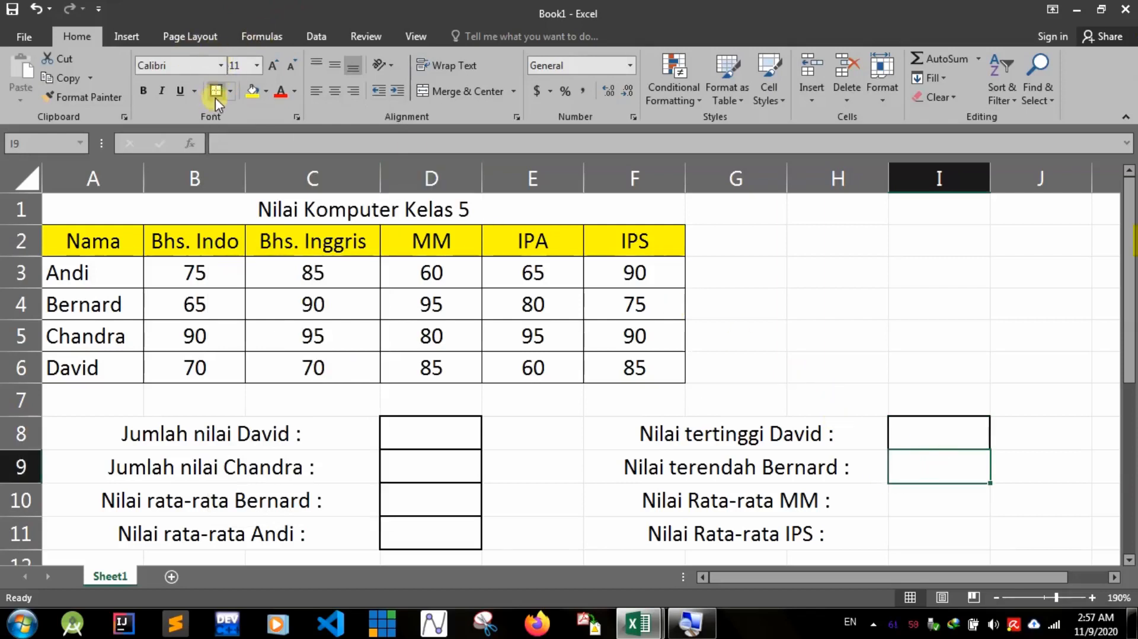
click(909, 513)
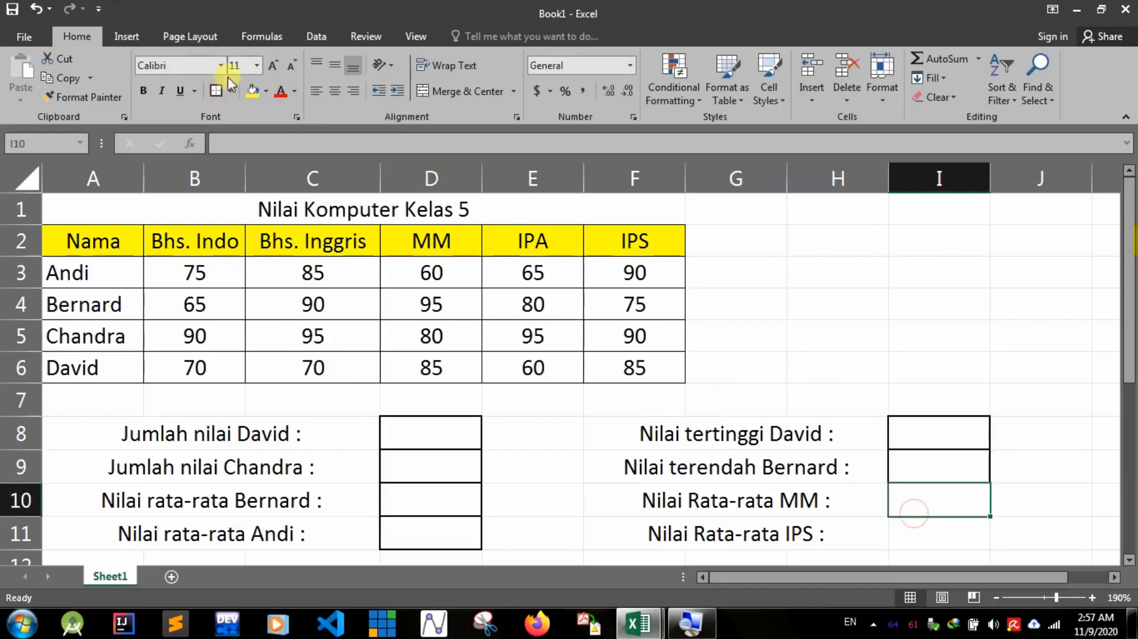
click(217, 92)
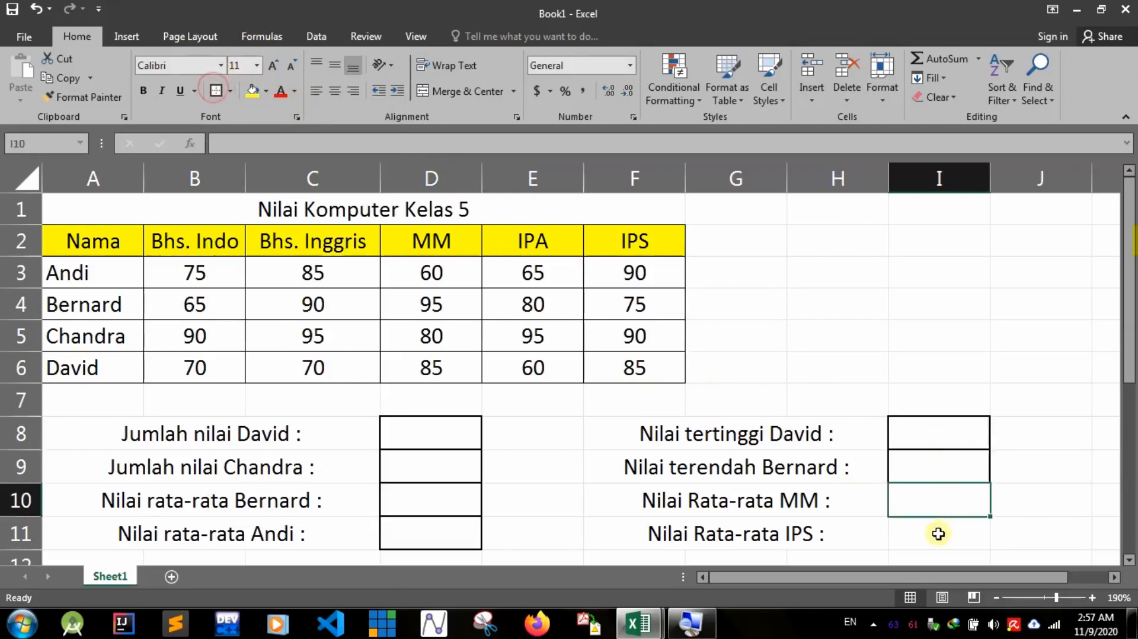
click(938, 534)
click(208, 90)
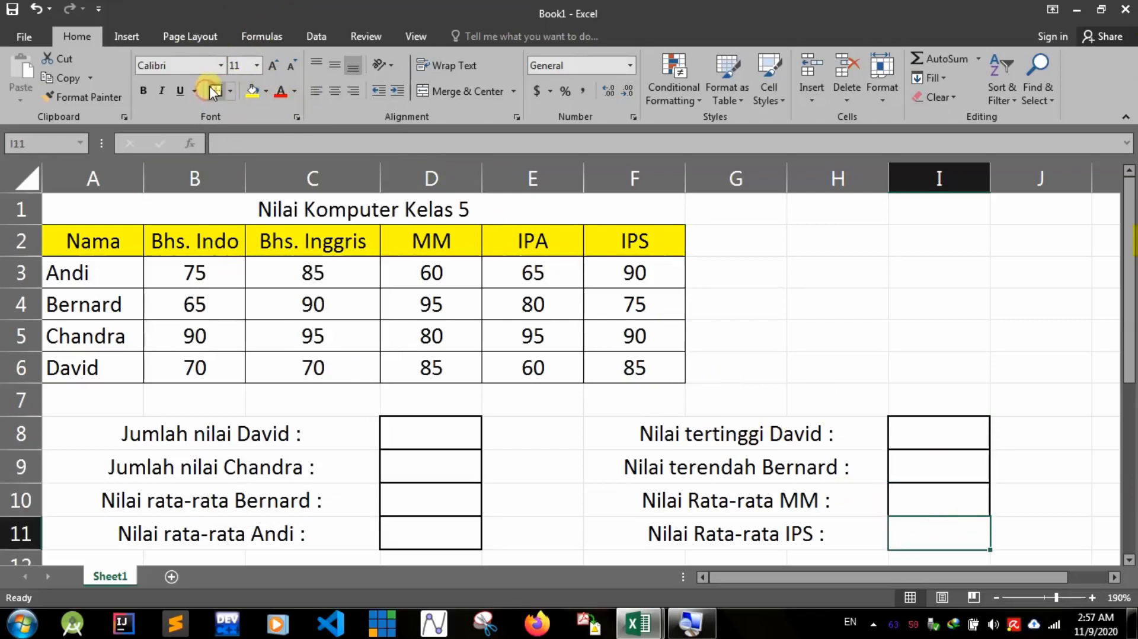
click(876, 283)
click(1001, 273)
click(1049, 305)
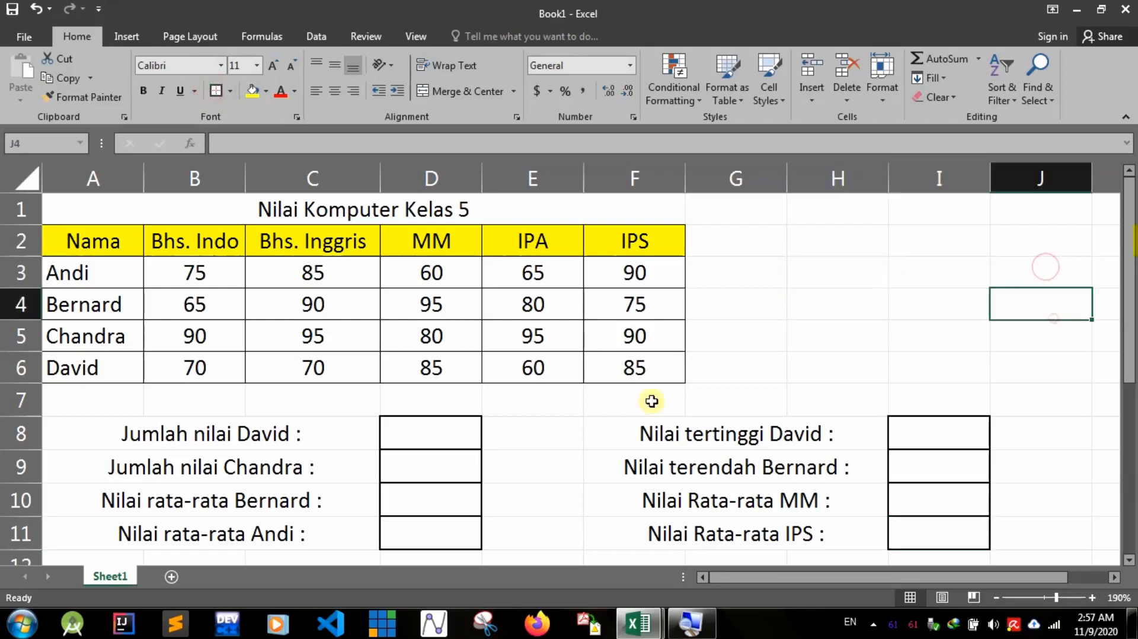
Enter a "?" placeholder in each of the answer cells D8 to D11
click(458, 428)
text(?)
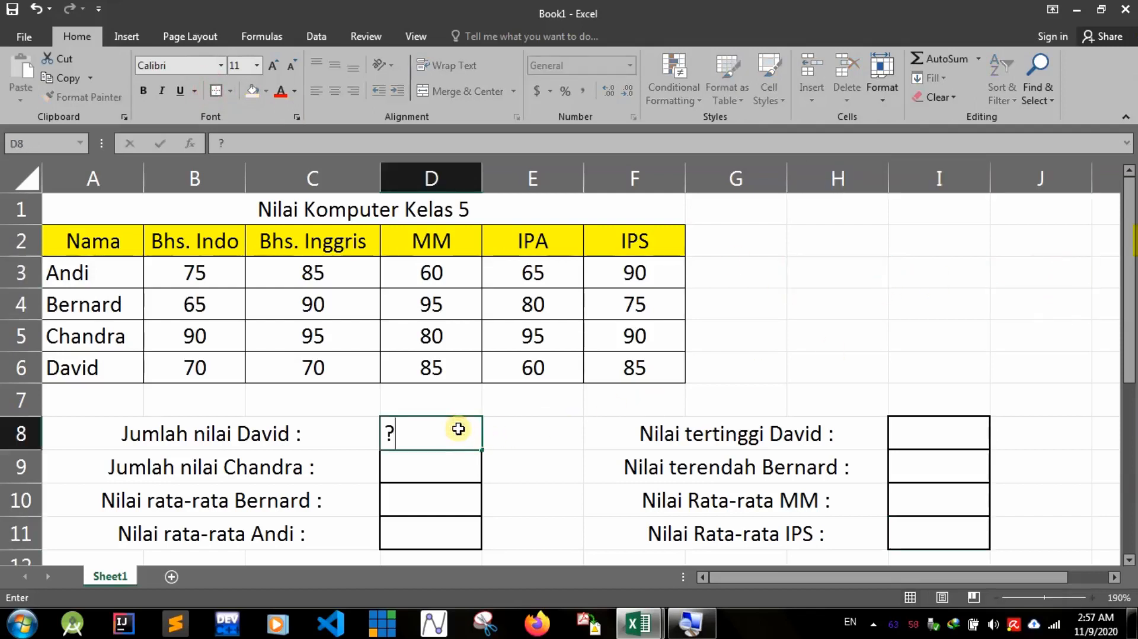
key(Return)
text(?)
key(Return)
key(Return)
text(?)
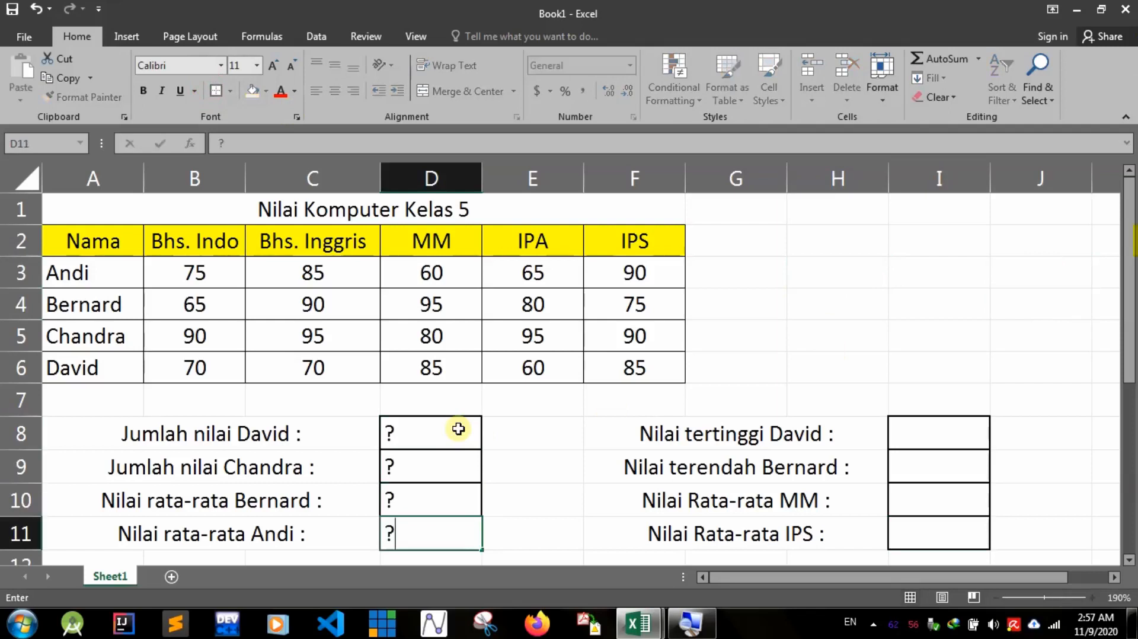
key(Return)
Enter a "?" placeholder in each of the answer cells I8 to I11
click(909, 403)
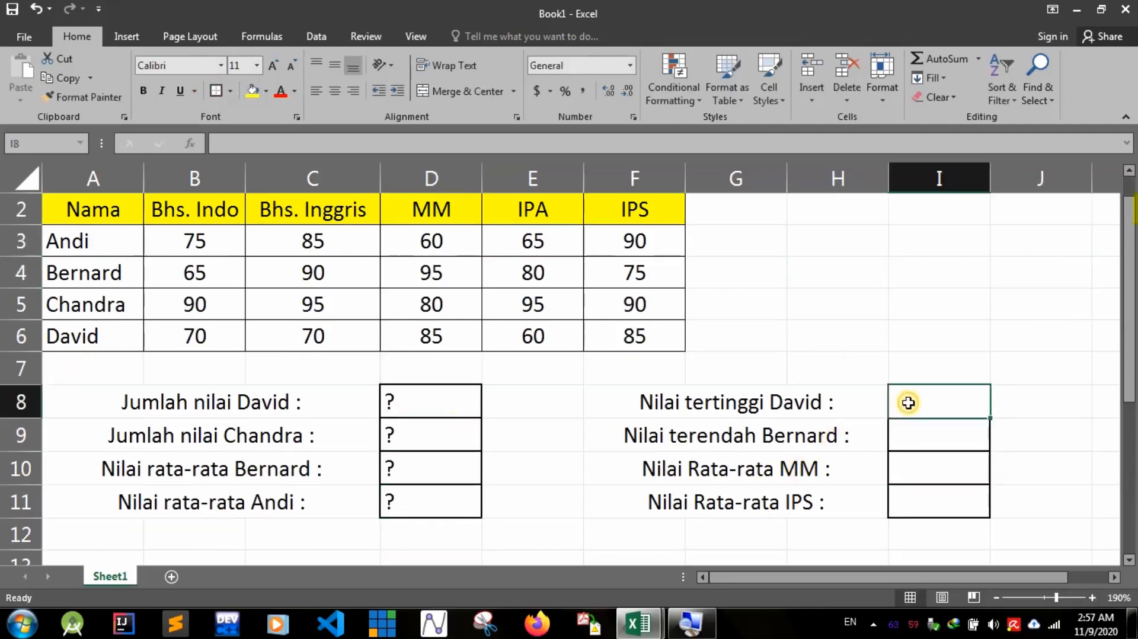
text(?)
key(Return)
text(?)
key(Return)
text(?)
key(Return)
text(?)
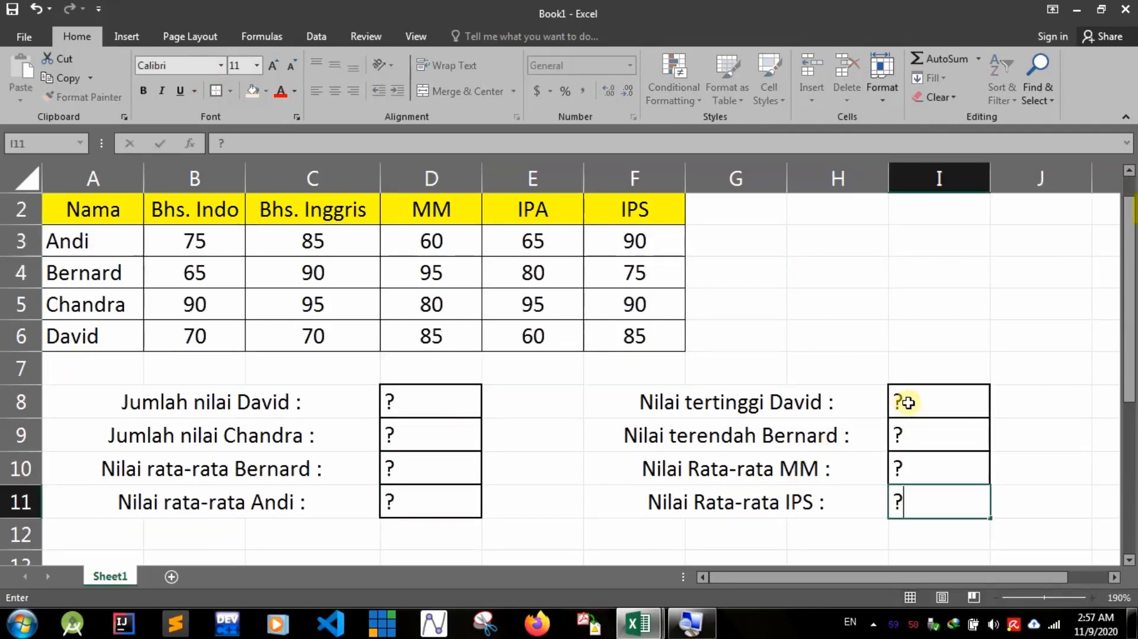
click(909, 377)
Try to merge and center the answer cells D8:D11, and undo the merge
drag(417, 399, 420, 501)
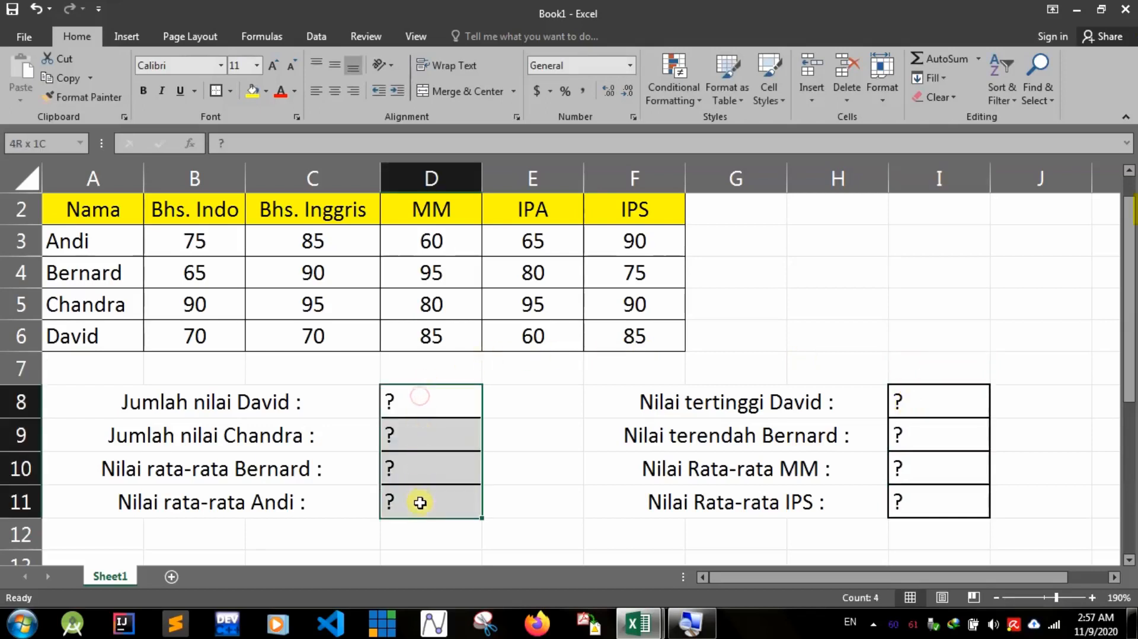
click(521, 365)
drag(436, 399, 418, 507)
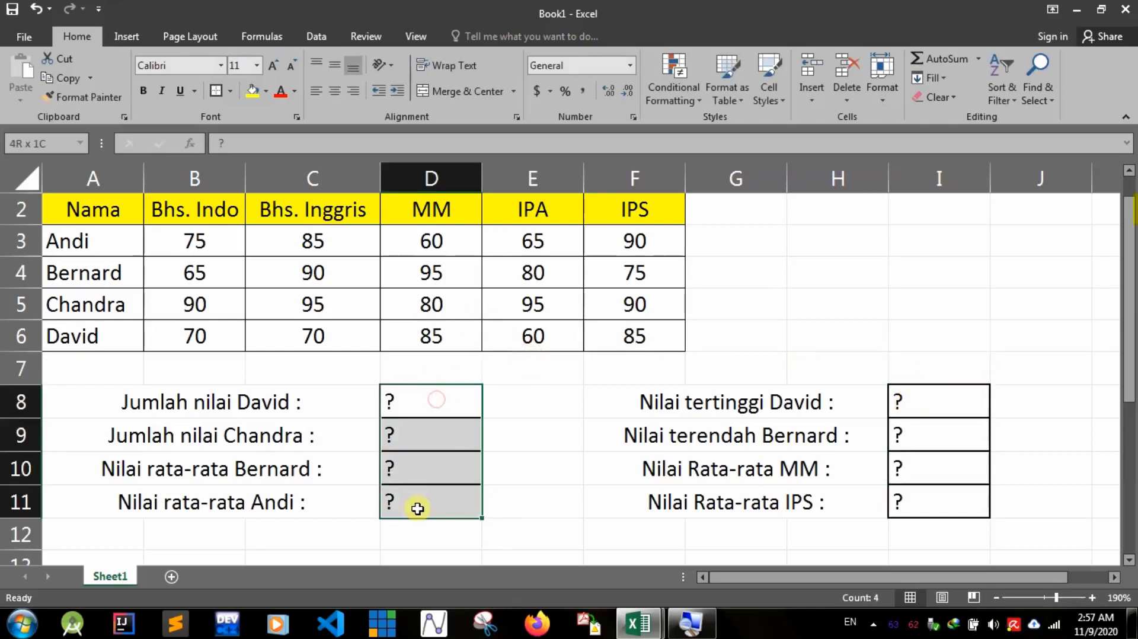
click(472, 95)
click(553, 373)
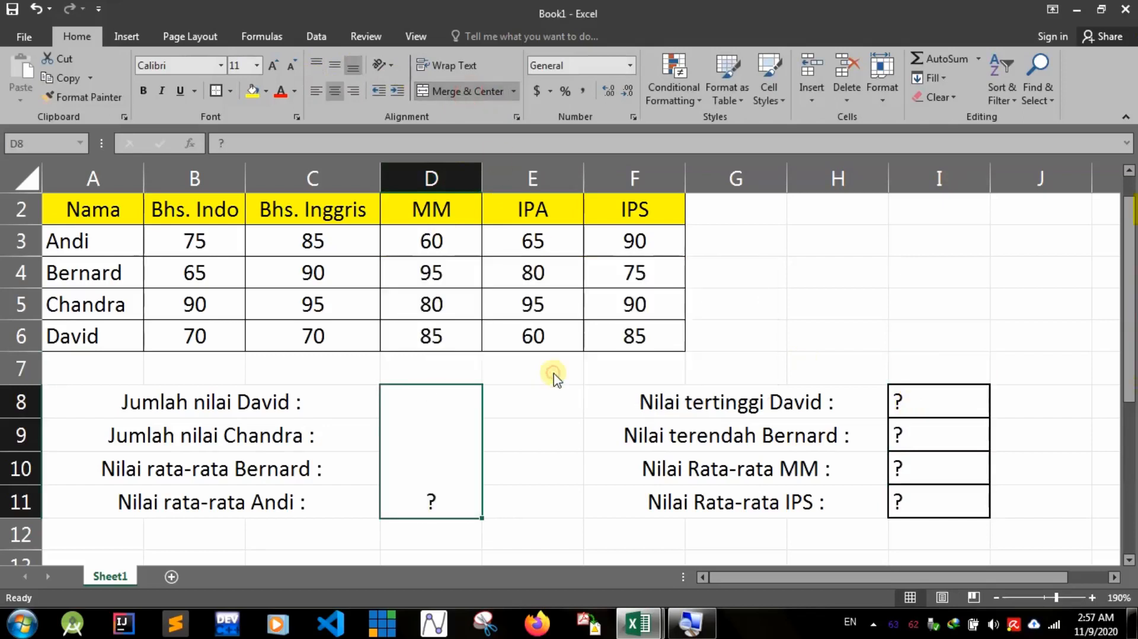
click(768, 291)
key(ctrl+z)
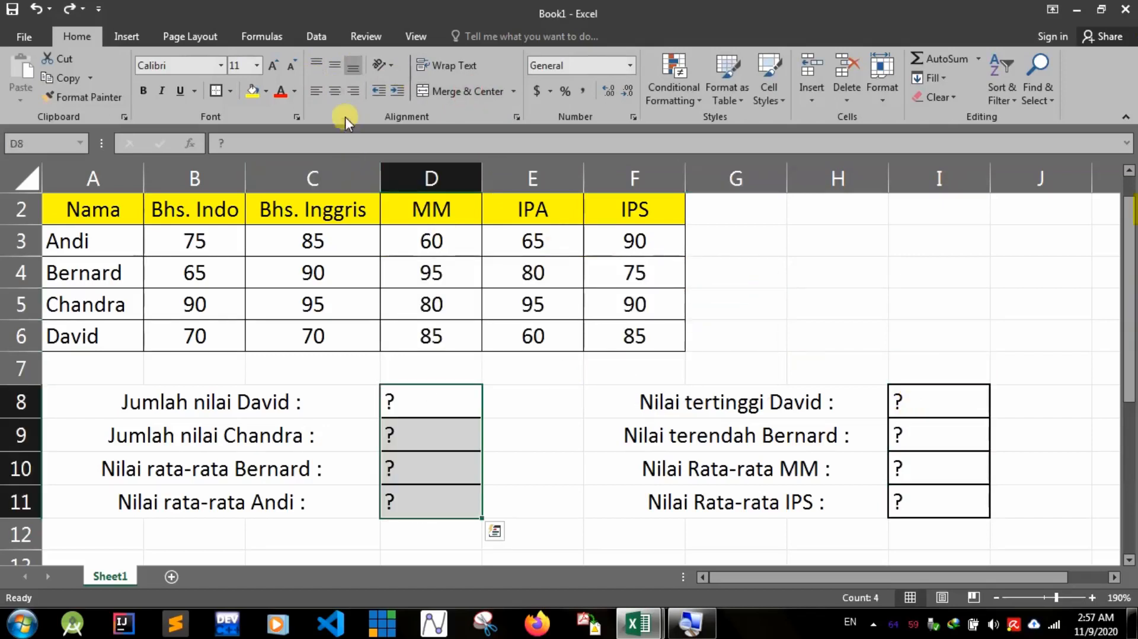
Center the placeholders horizontally in the answer cells D8:D11 and I8:I11 without merging them
click(334, 91)
drag(910, 386, 907, 500)
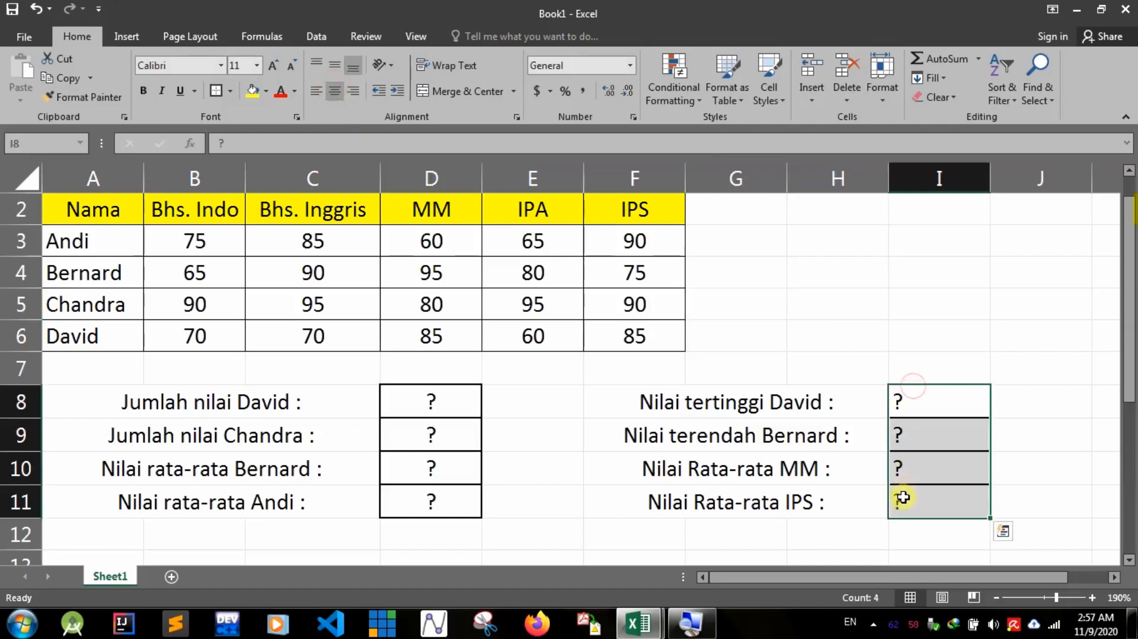
click(334, 91)
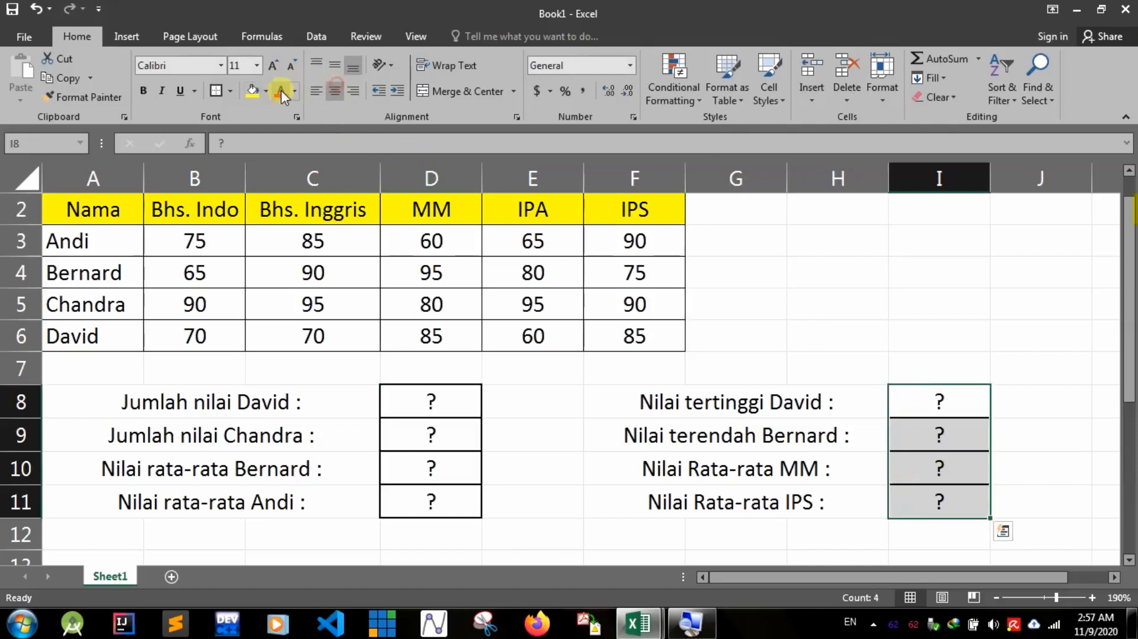
Fill the answer cells I8:I11 and D8:D11 with red
click(266, 91)
click(252, 221)
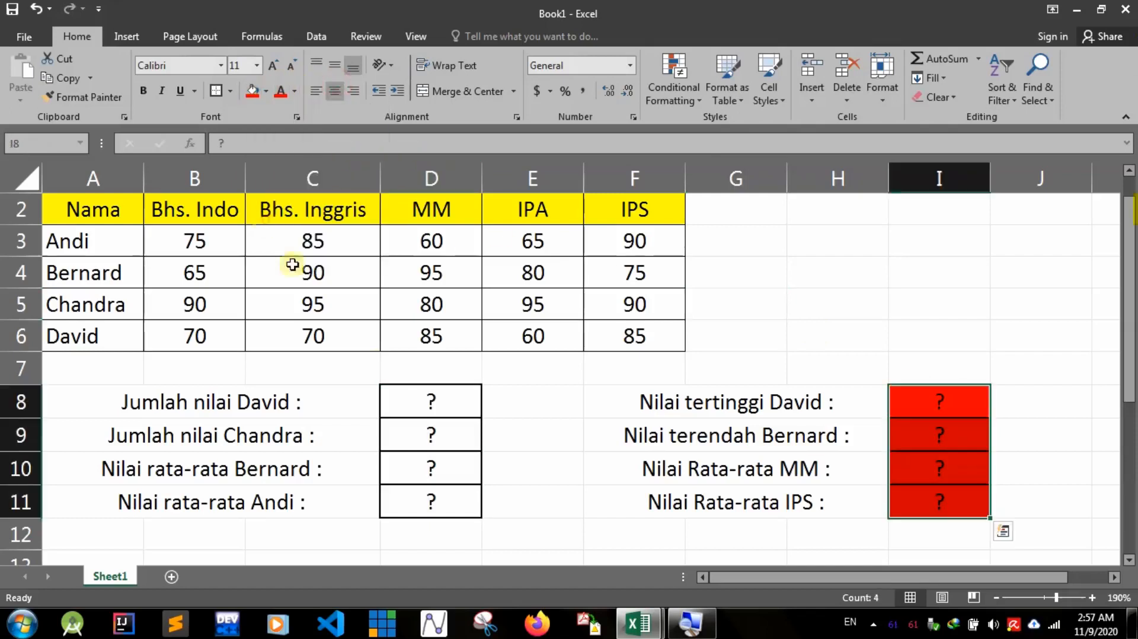
drag(398, 398, 404, 511)
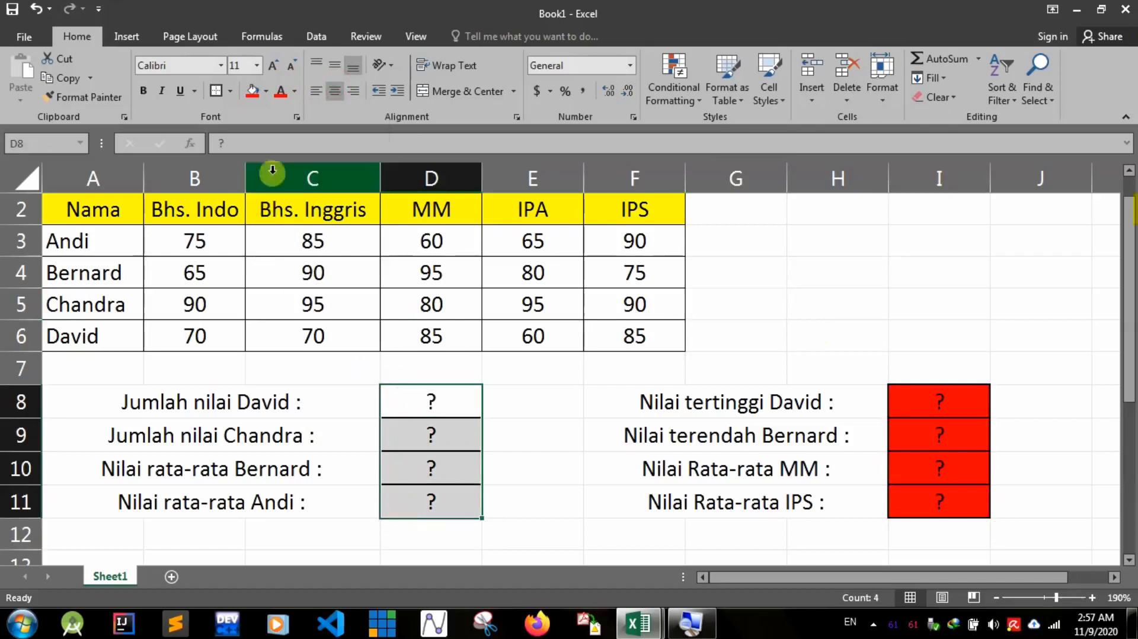
click(266, 90)
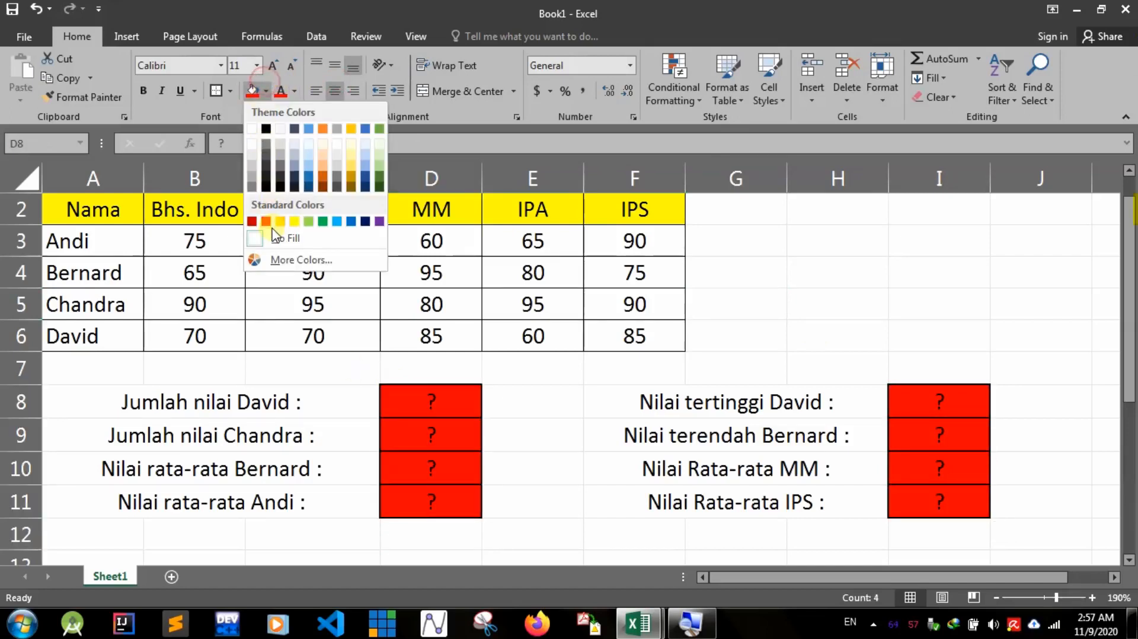
click(252, 221)
click(749, 305)
click(830, 276)
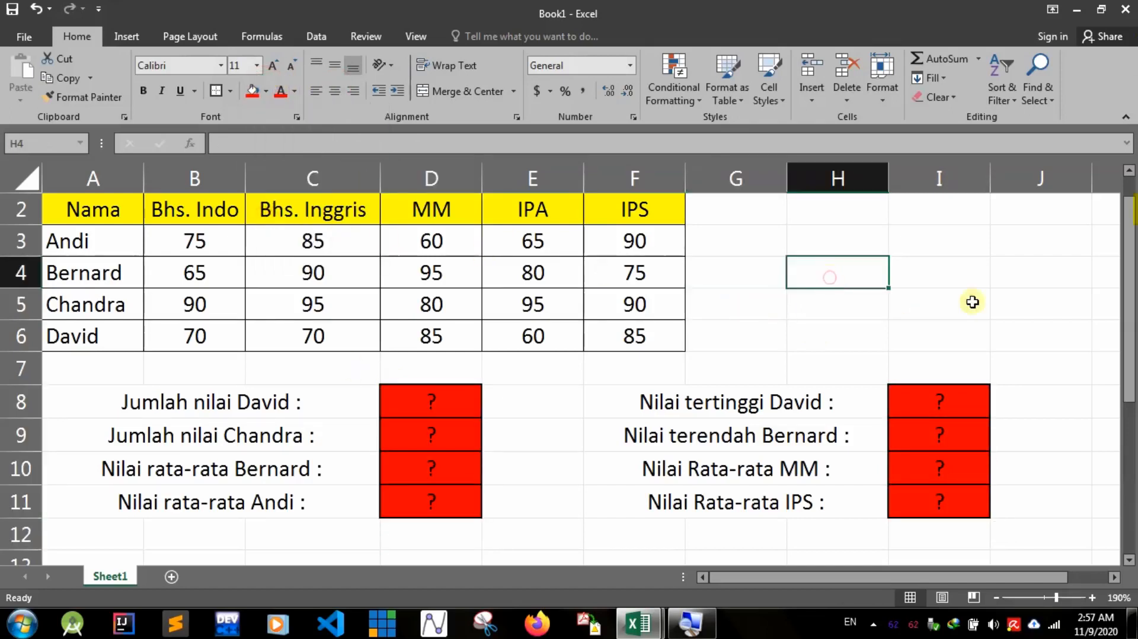
Make the title "Nilai Komputer Kelas 5" in row 1 bold and increase its font size by two increments
drag(1129, 272, 1129, 249)
click(978, 327)
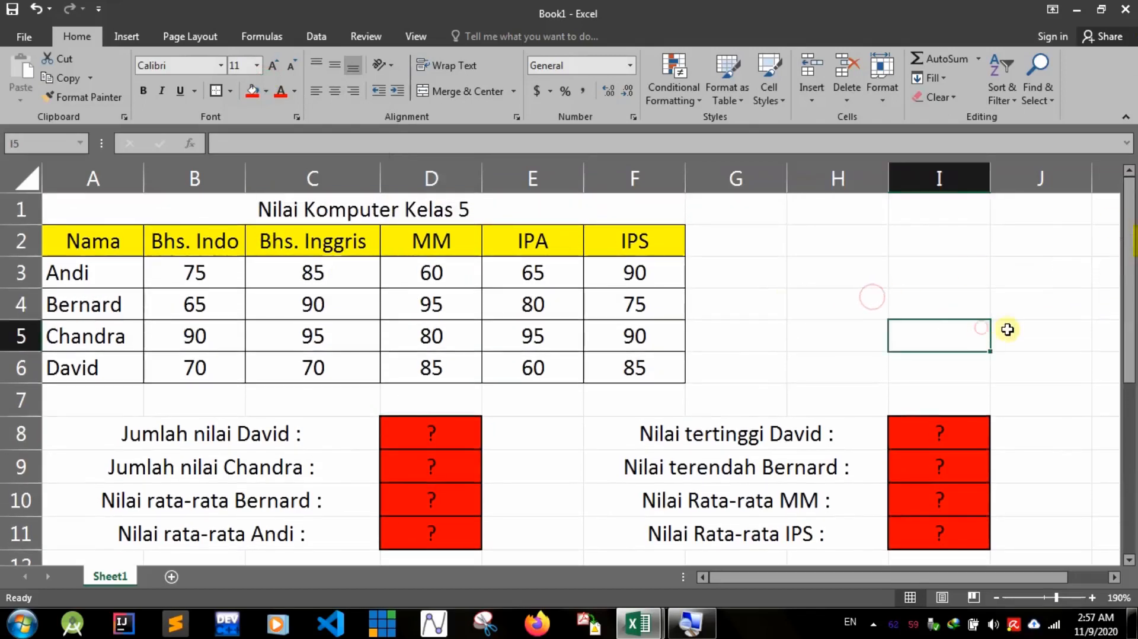
click(1076, 390)
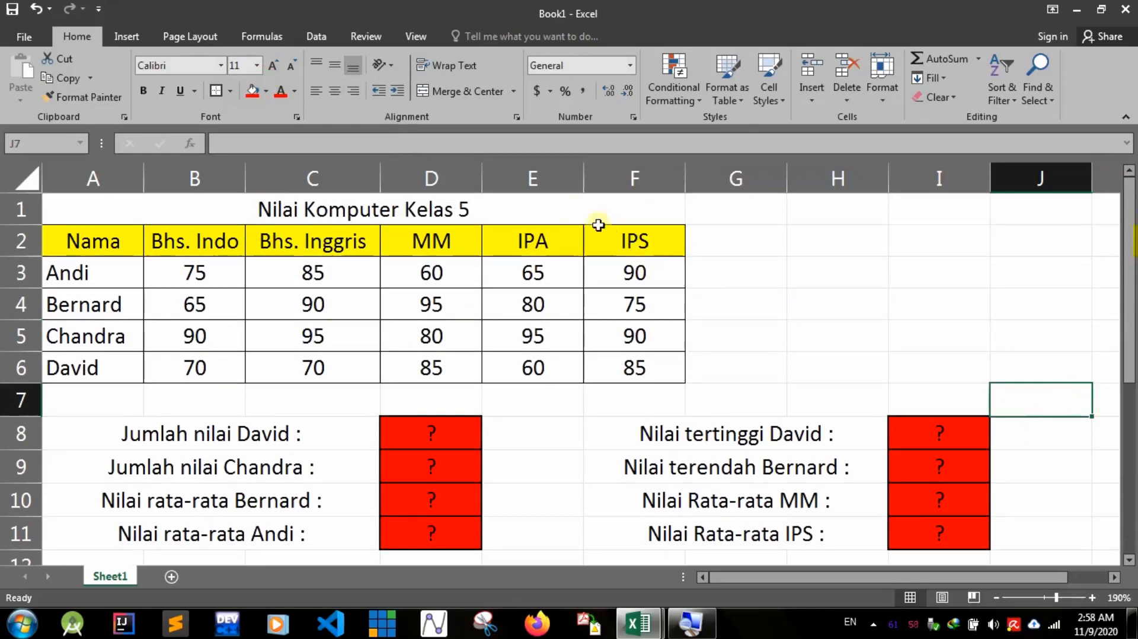
click(572, 209)
click(142, 90)
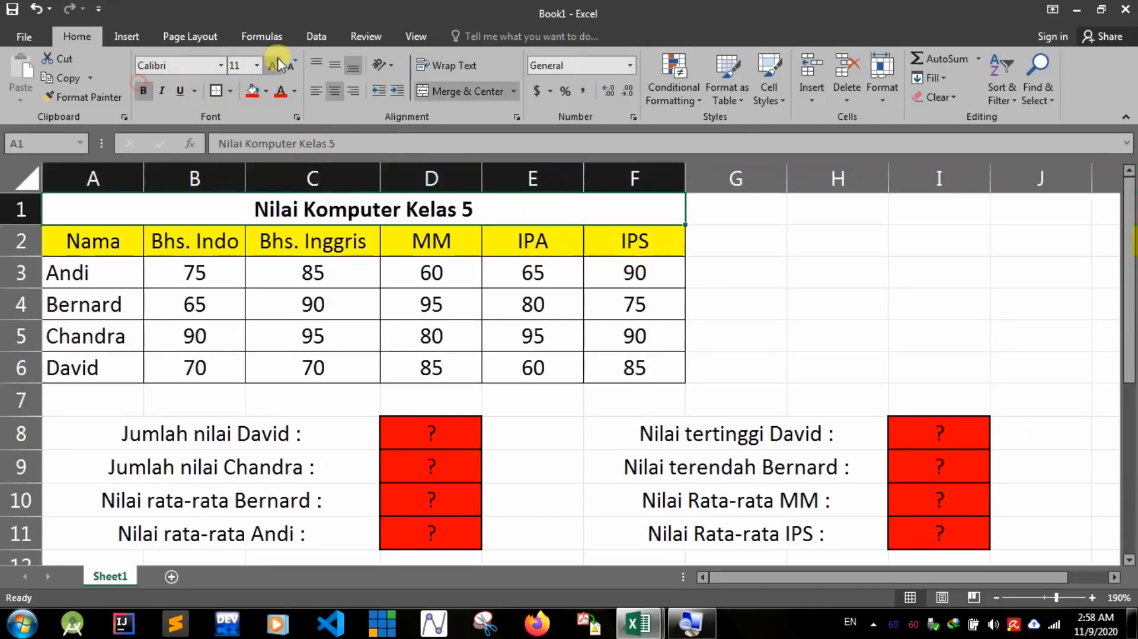
click(273, 64)
click(274, 64)
click(805, 262)
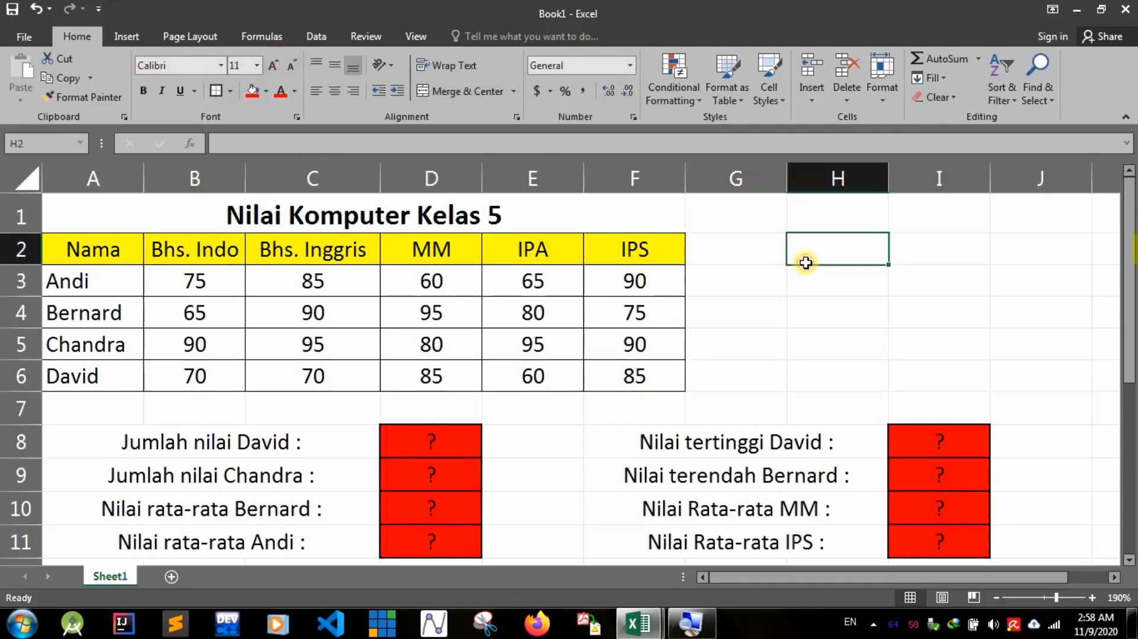
click(1031, 304)
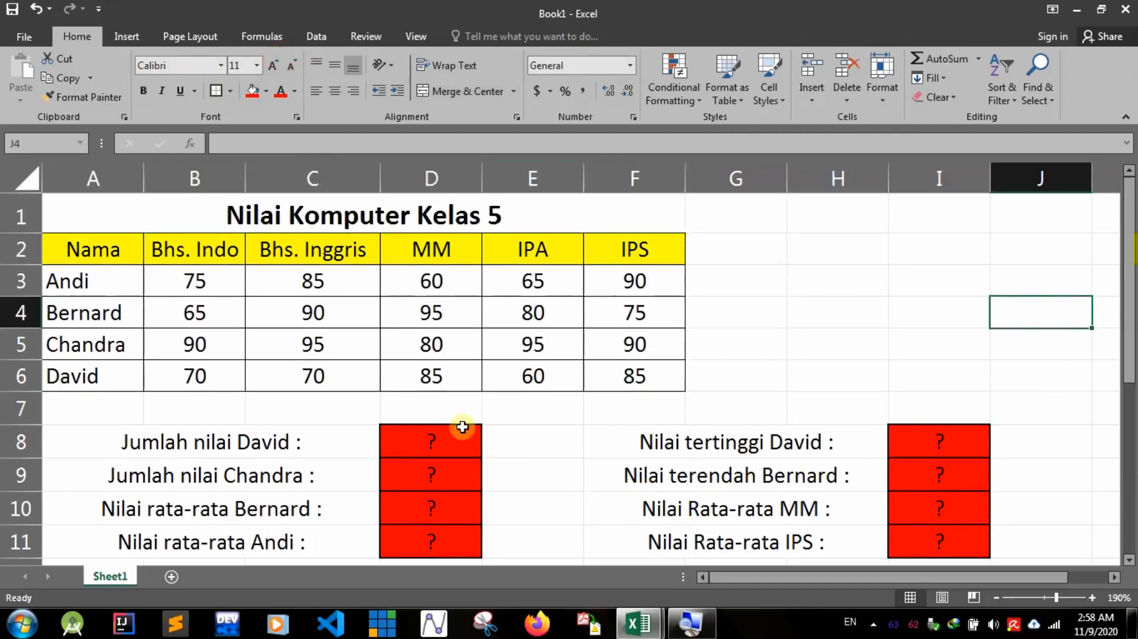
click(415, 437)
click(432, 478)
click(433, 535)
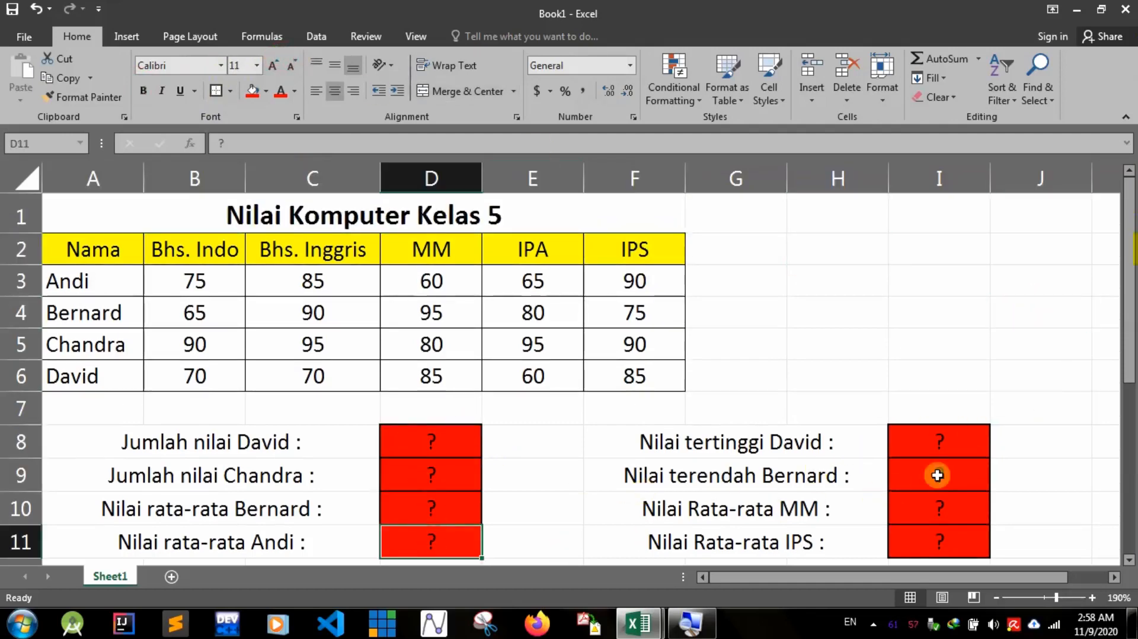
click(963, 451)
click(966, 474)
click(1046, 362)
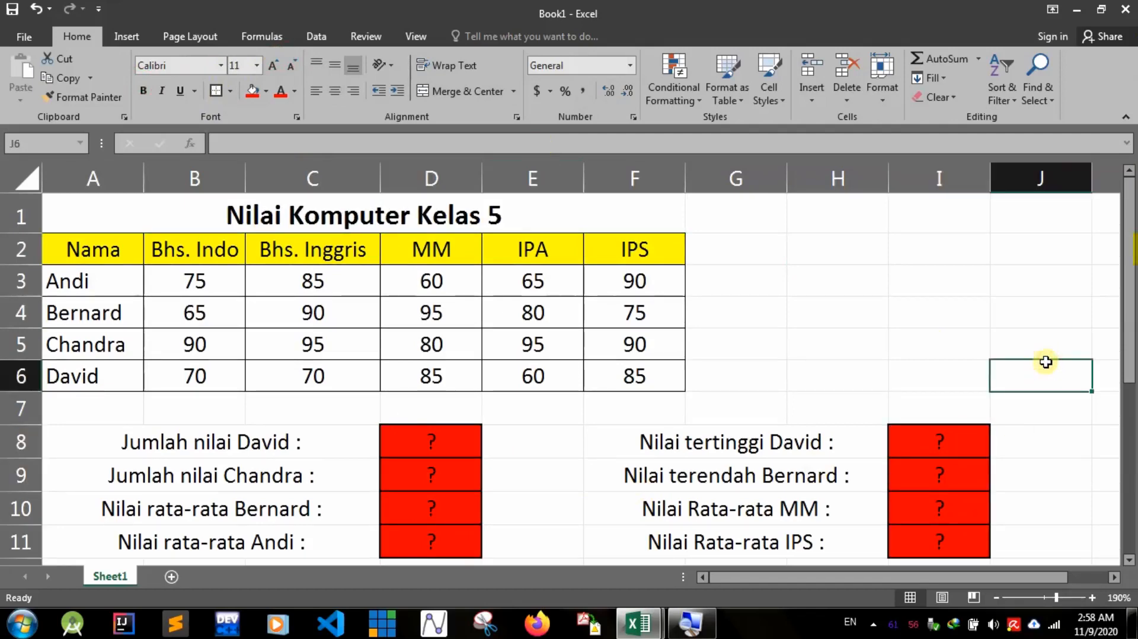
click(902, 298)
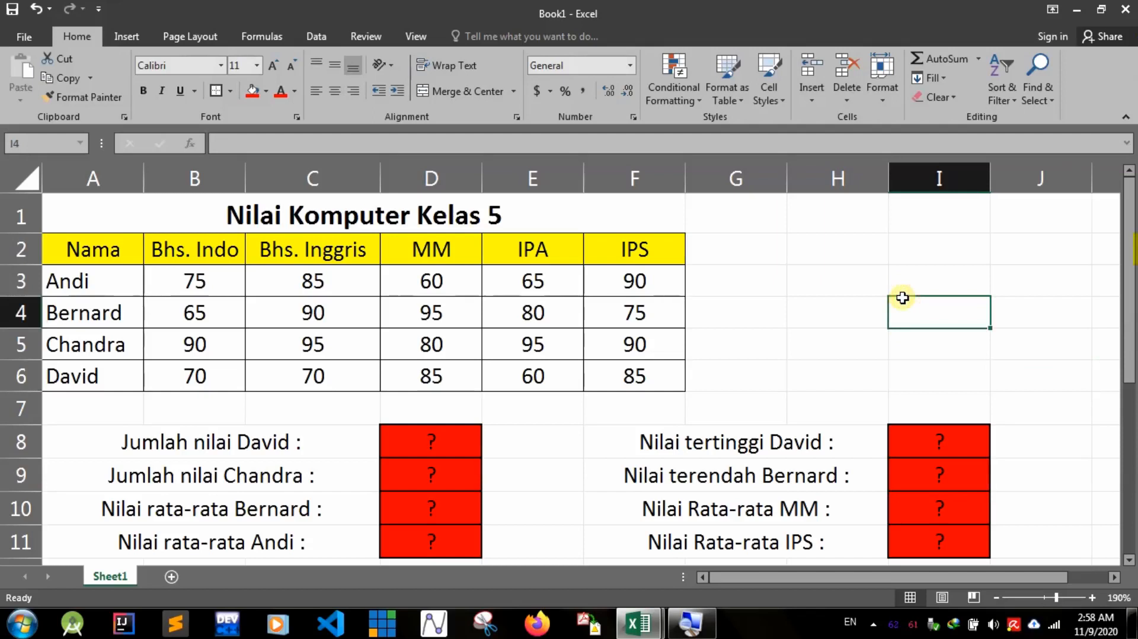
click(1057, 254)
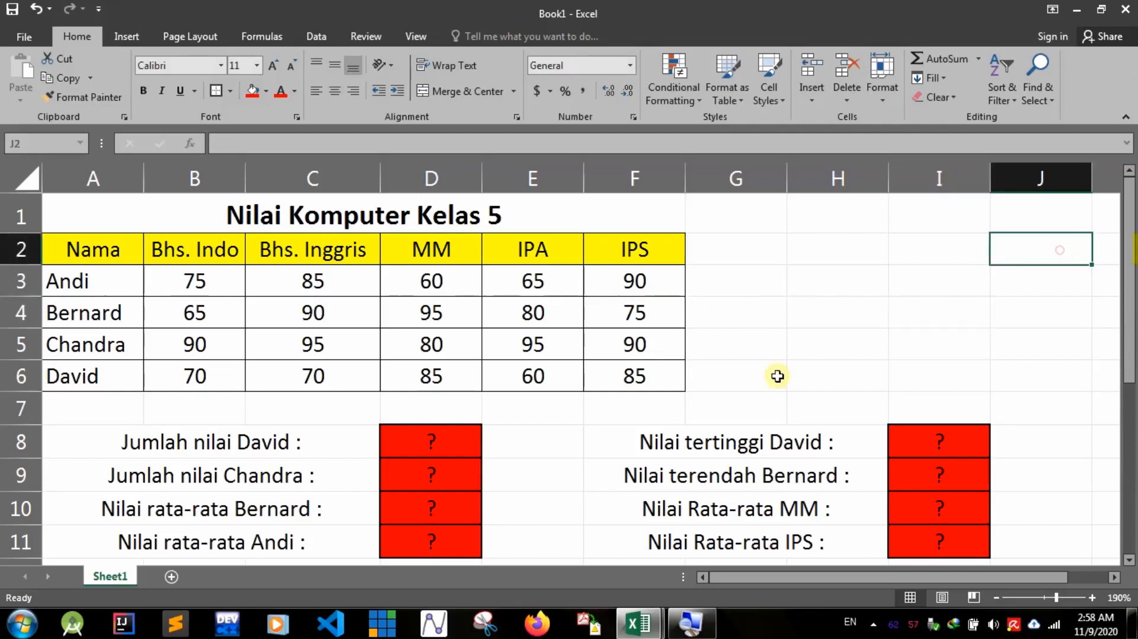
Enter the formula =SUM(B6:F6) in answer cell D8 to total the scores in row 6
click(477, 443)
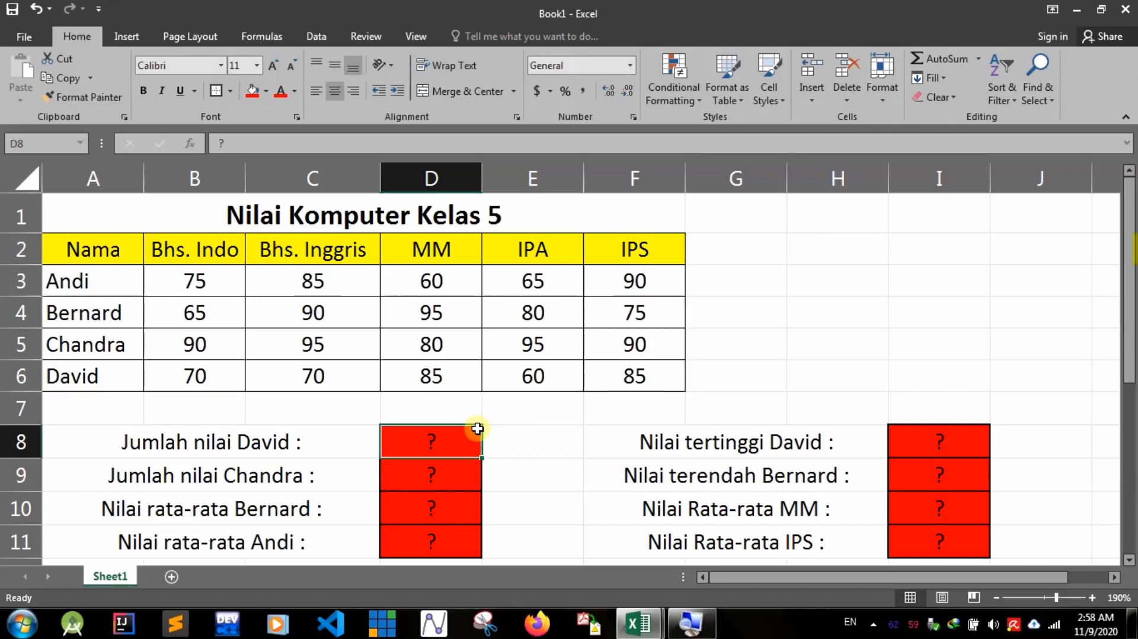
text(=sum)
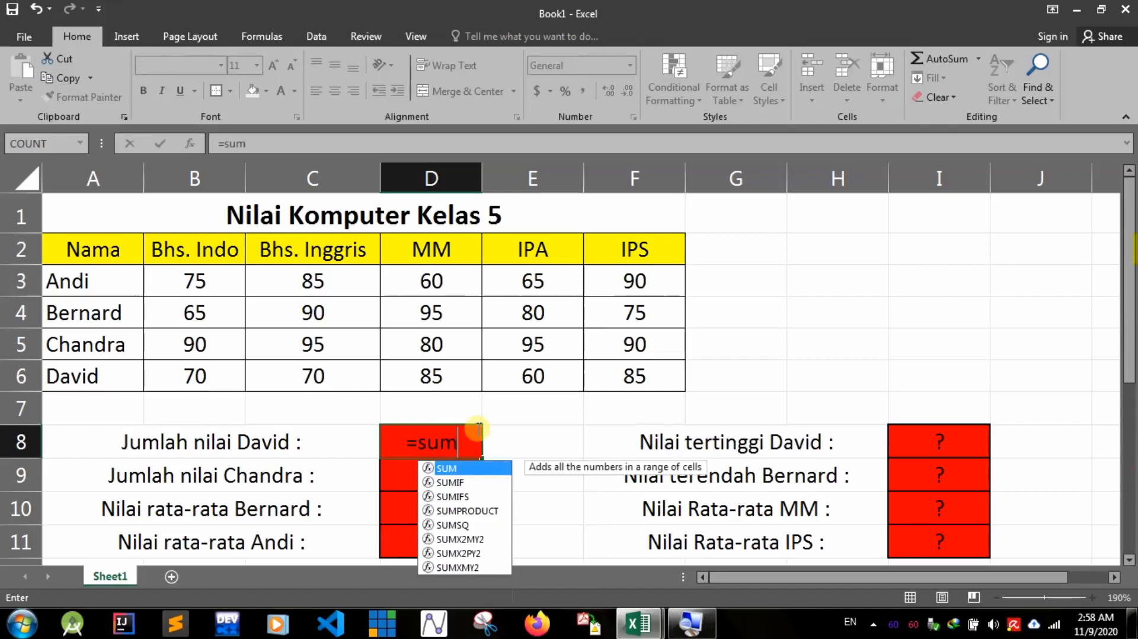
text(()
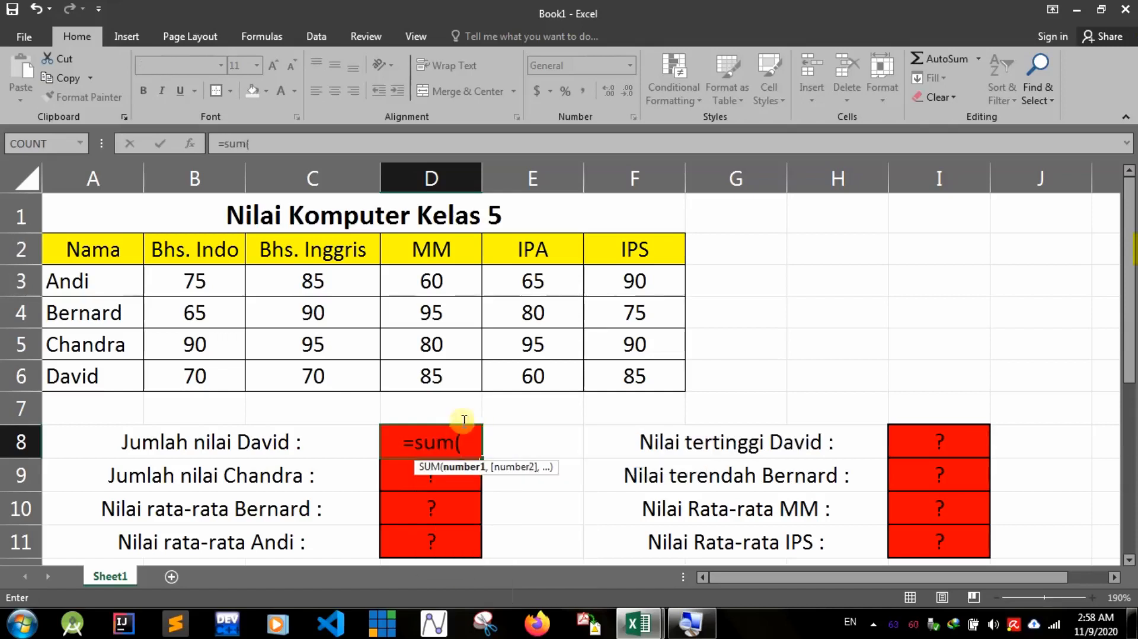
drag(180, 375, 590, 384)
text(_)
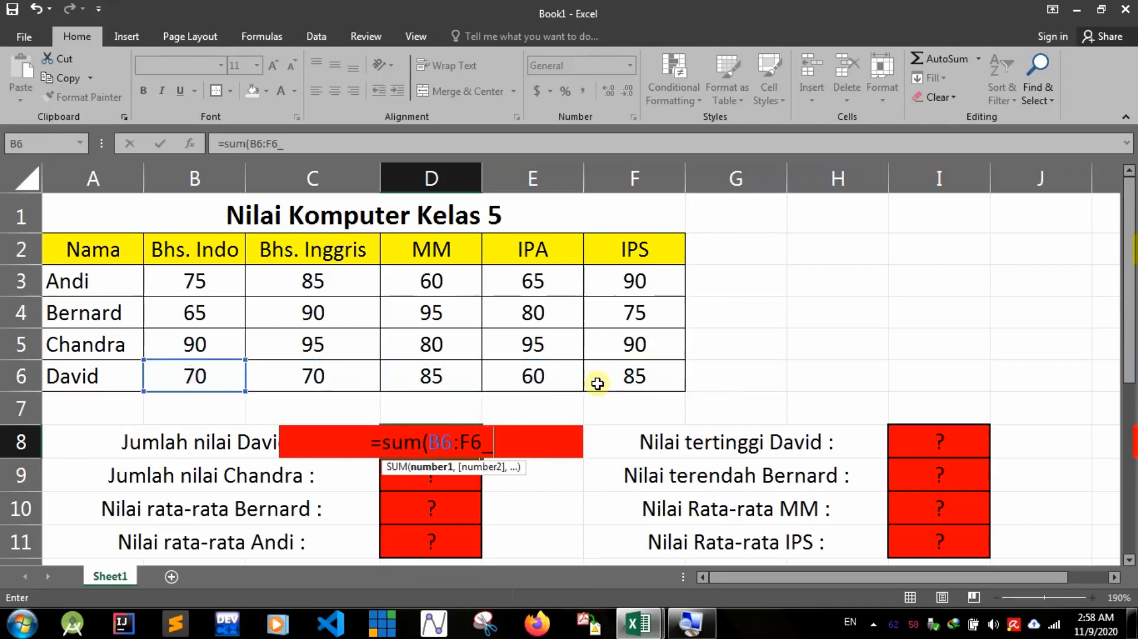
key(BackSpace)
text())
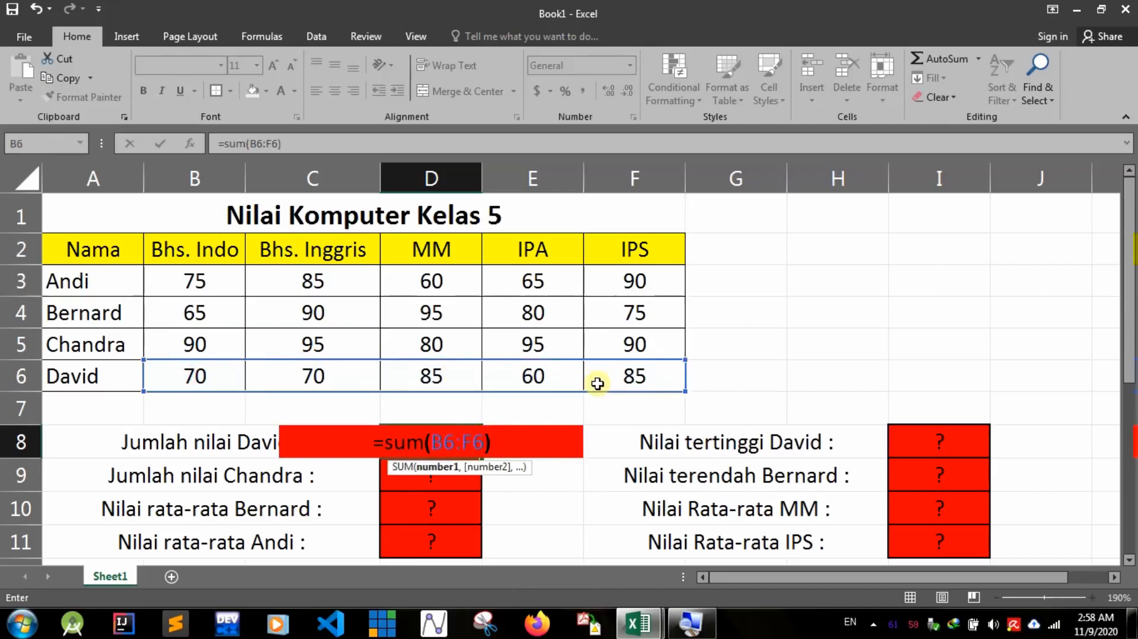
key(Return)
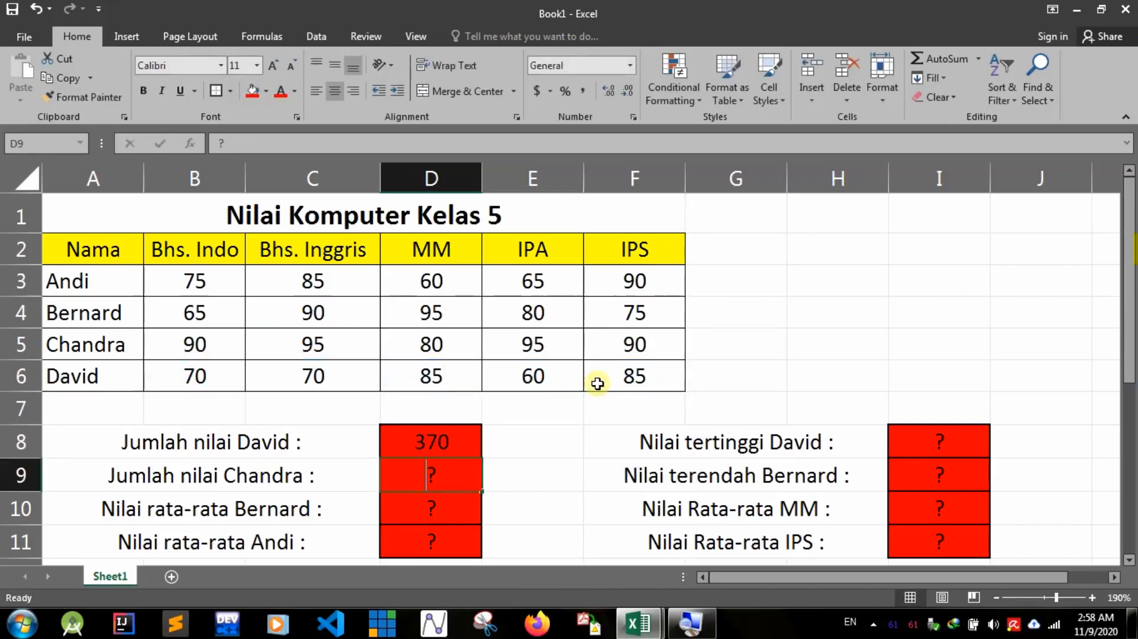
Enter the formula =SUM(B5:F5) in answer cell D9 to total the scores in row 5
text(=sum)
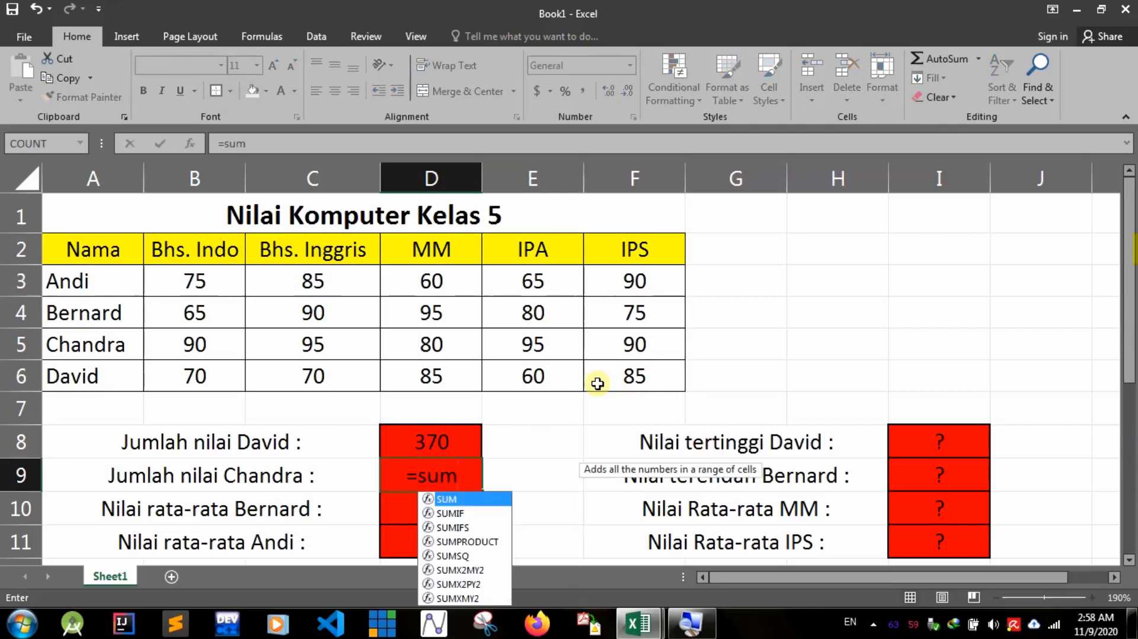
text(()
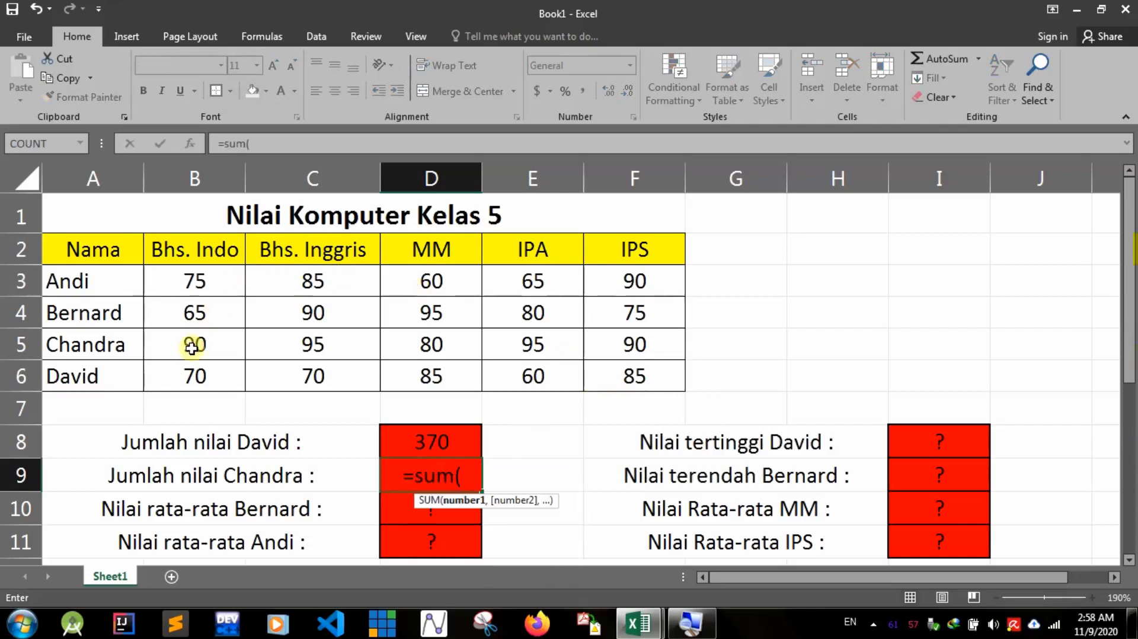
drag(191, 347, 609, 343)
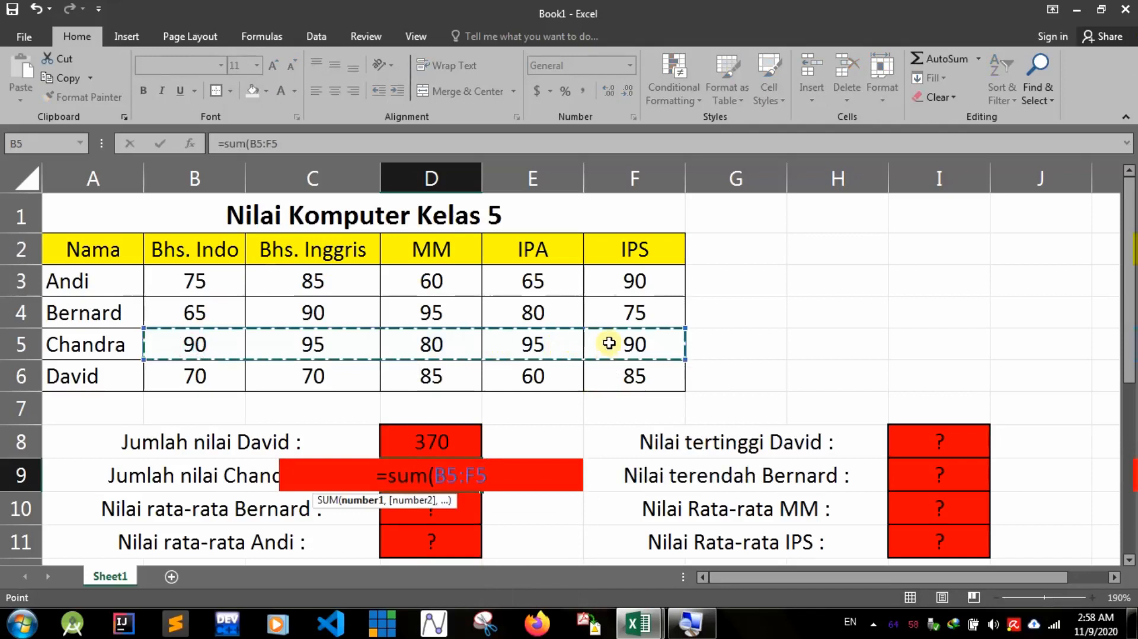
text())
key(Return)
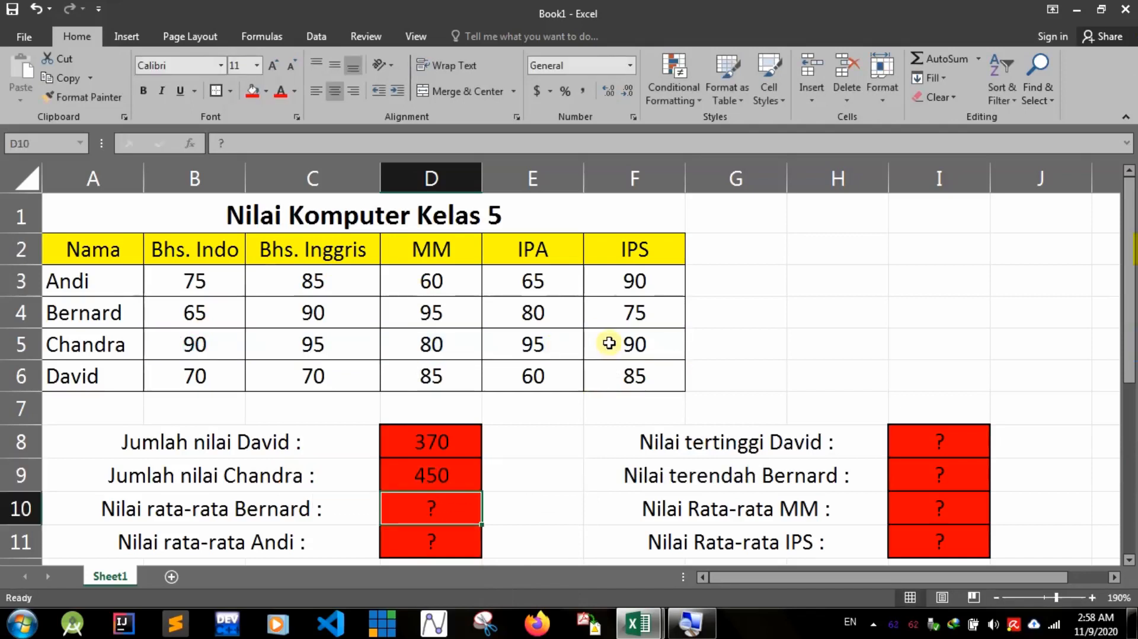
Enter an AVERAGE formula over B4:F4 in answer cell D10 to average the scores in row 4
text(=)
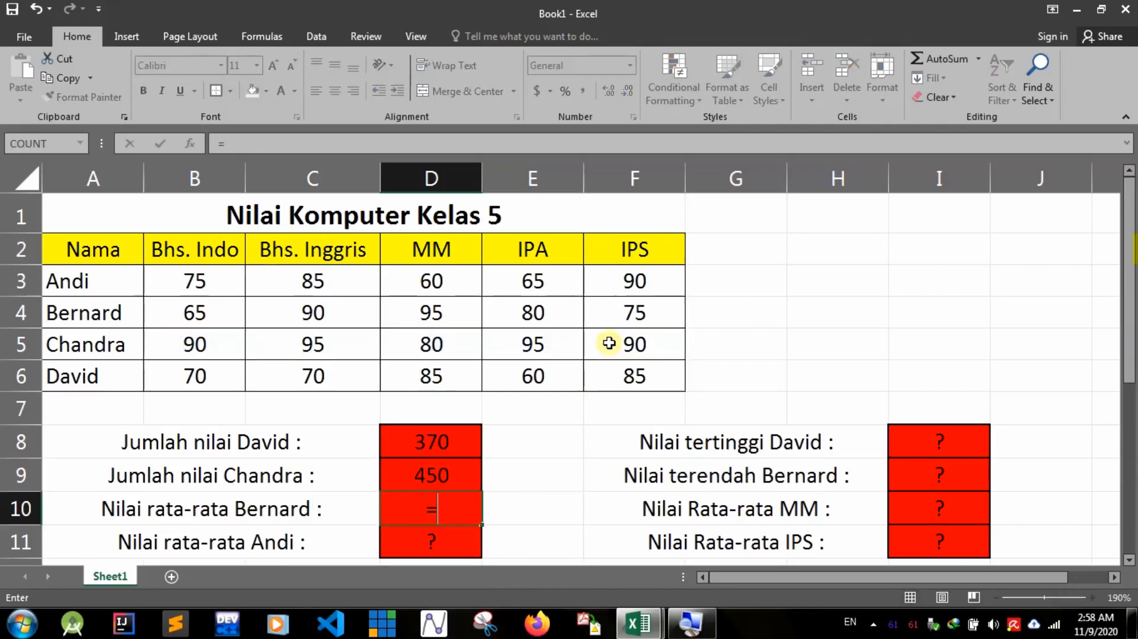
text(avera)
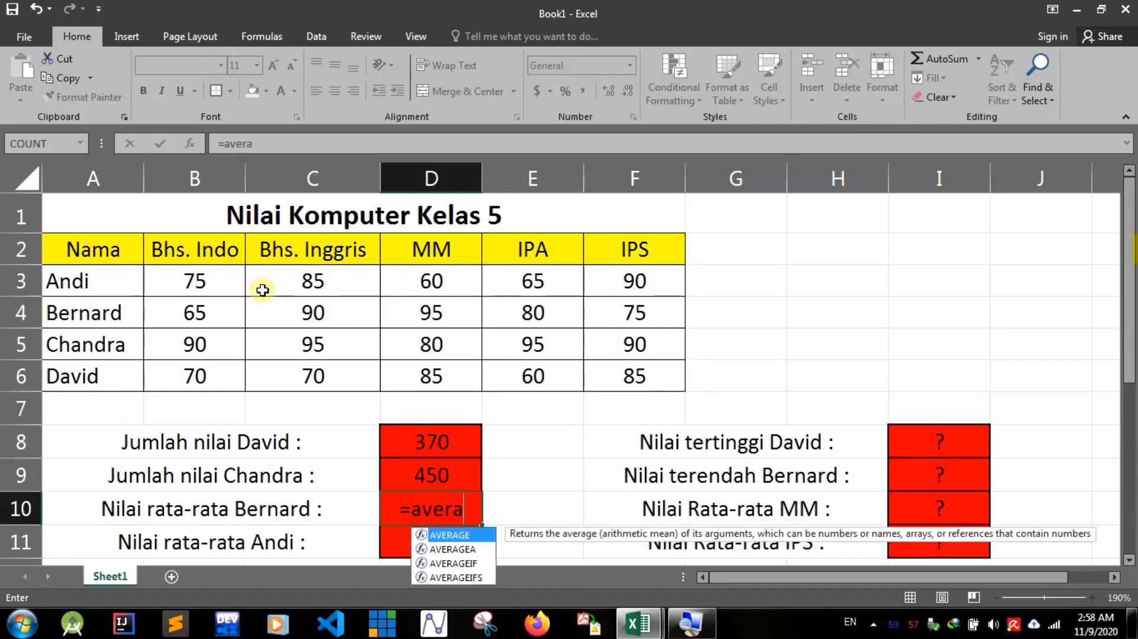
text(ge)()
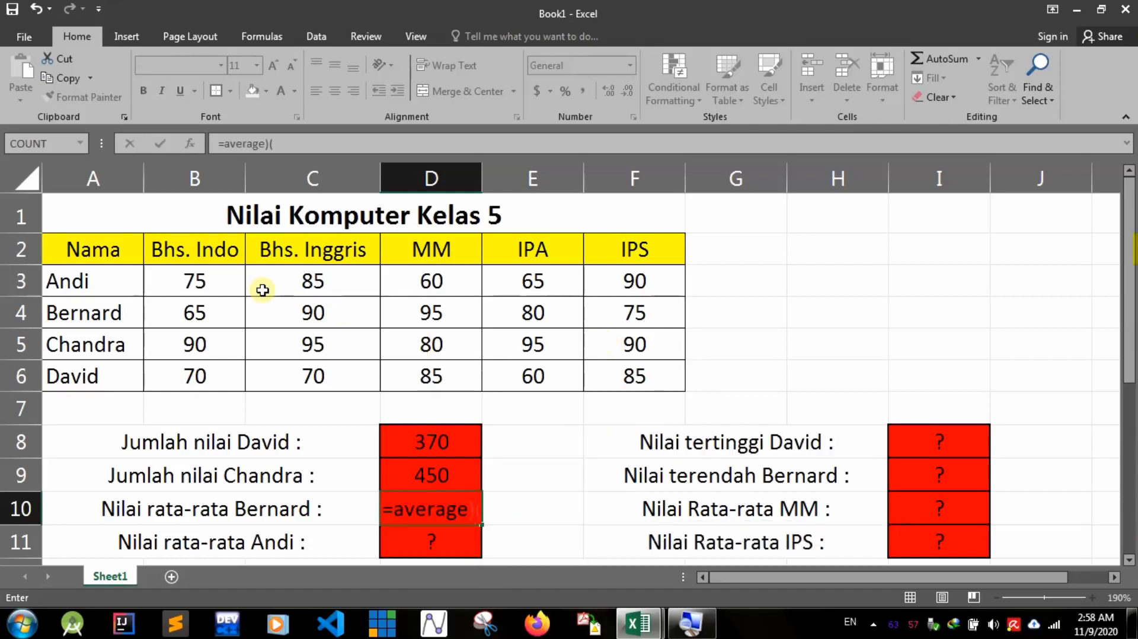
key(BackSpace)
key(BackSpace)
text())
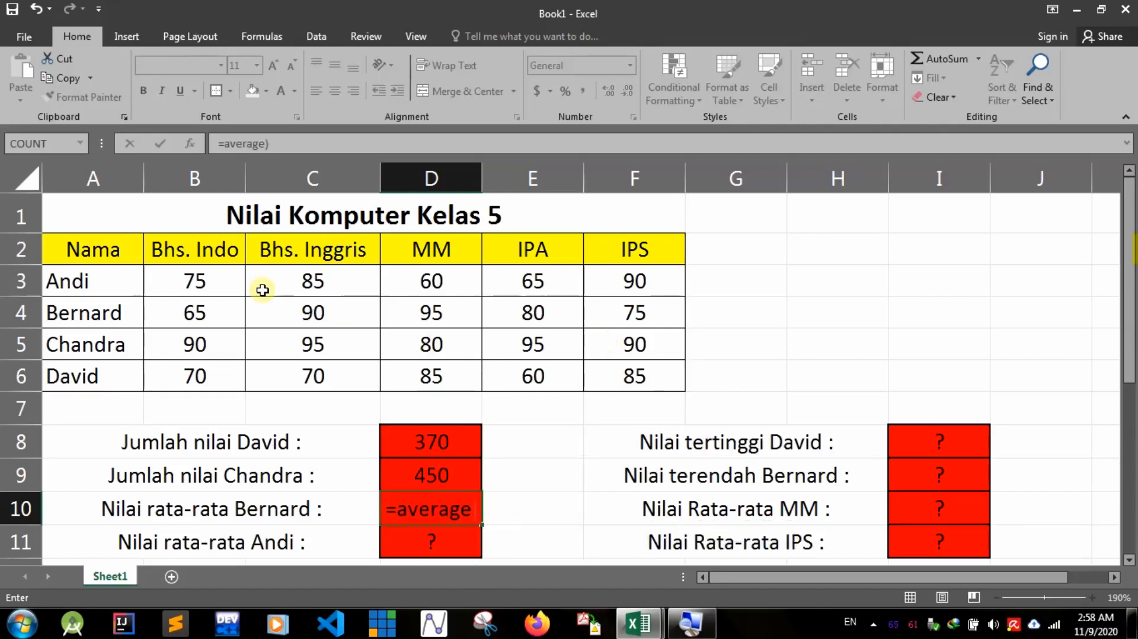
key(BackSpace)
text(()
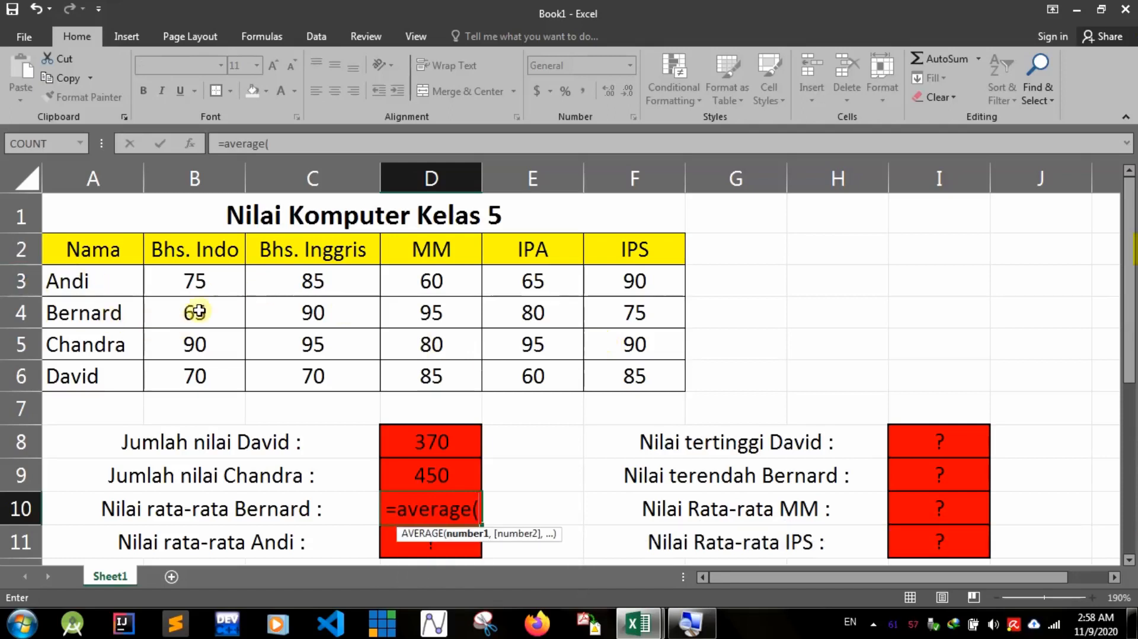
drag(195, 311, 612, 317)
text())
key(Return)
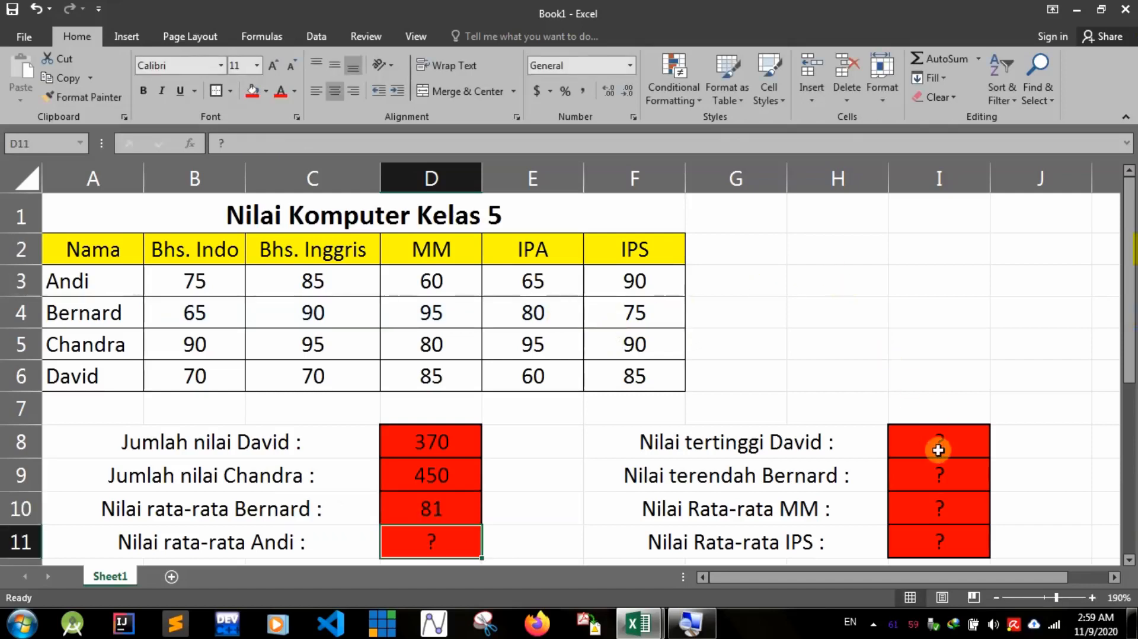
Enter the formula =AVERAGE(D3:D6) in answer cell I10 to average the MM scores
click(939, 508)
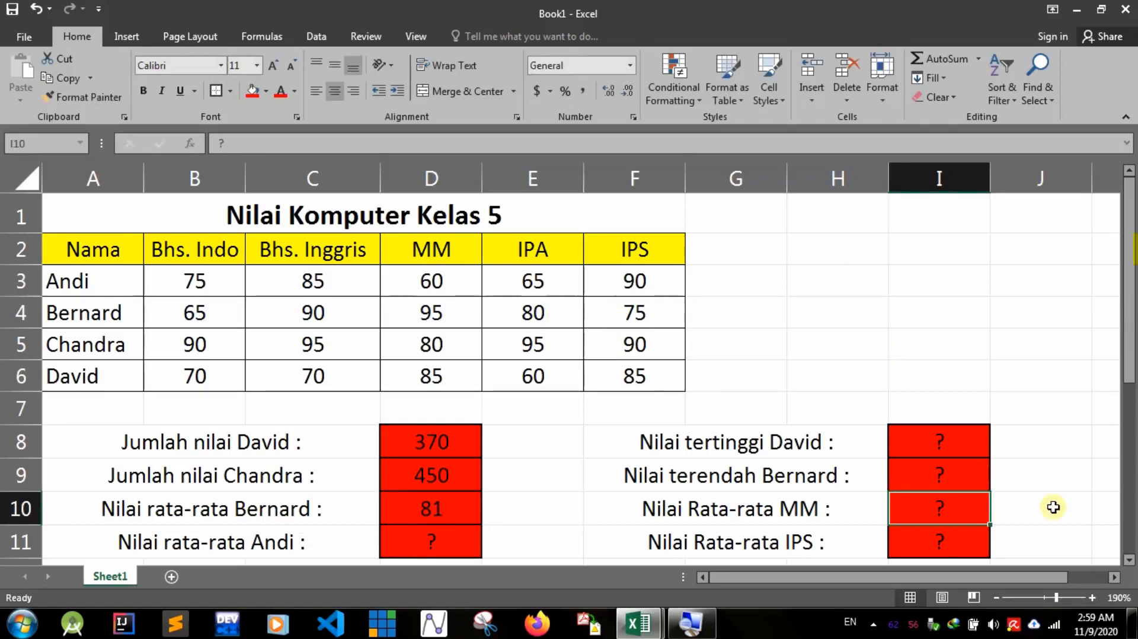
text(=averga)
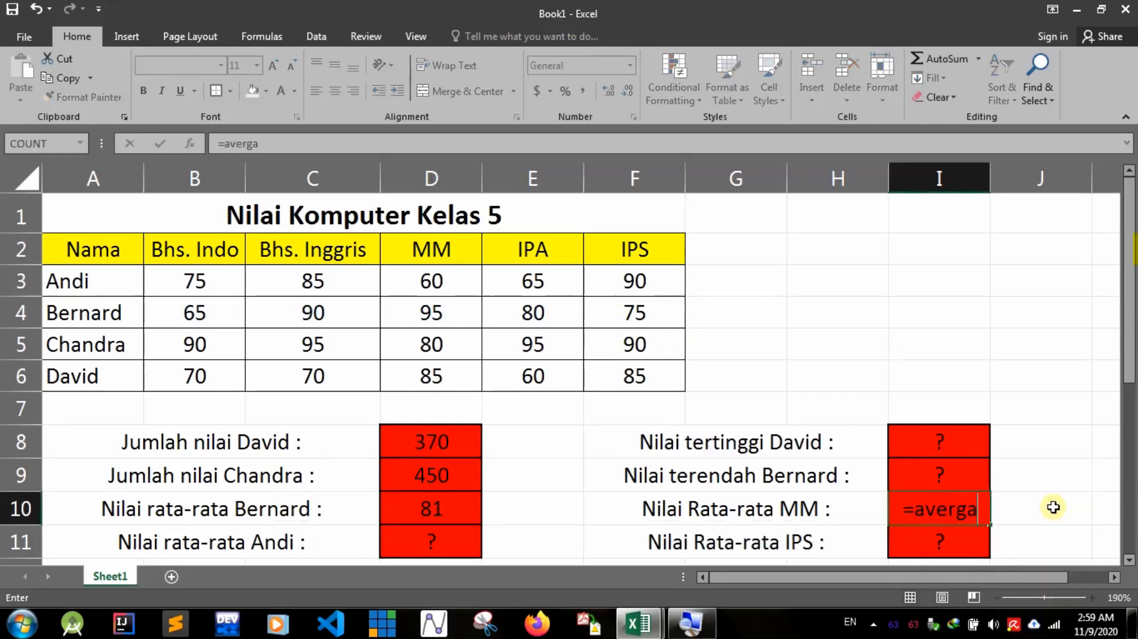
key(BackSpace)
key(BackSpace)
text(age)
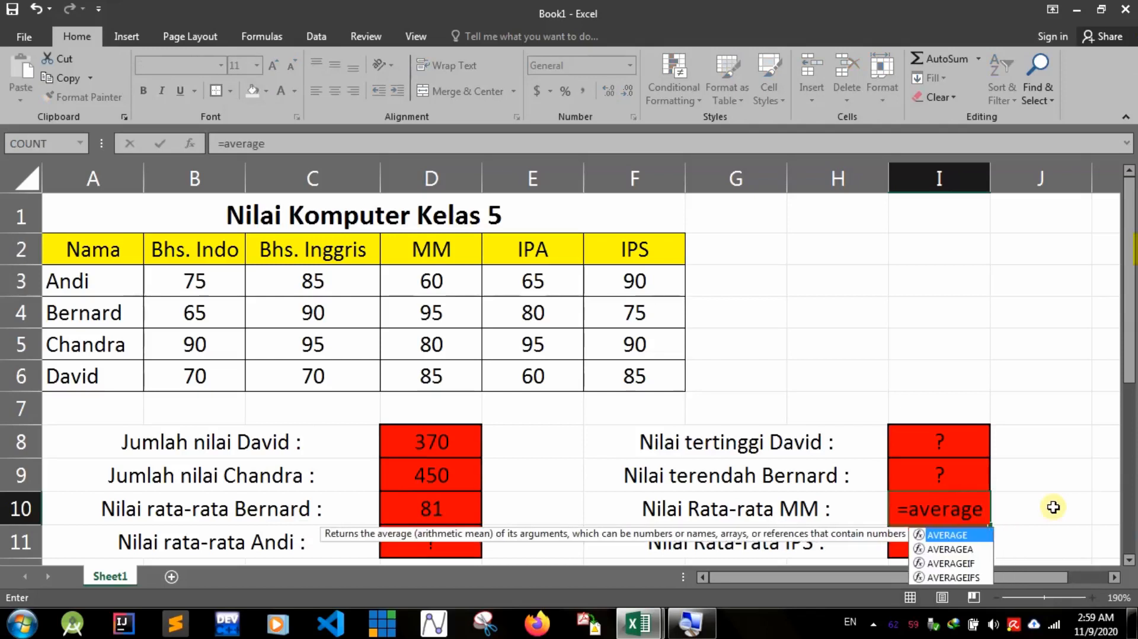
text(()
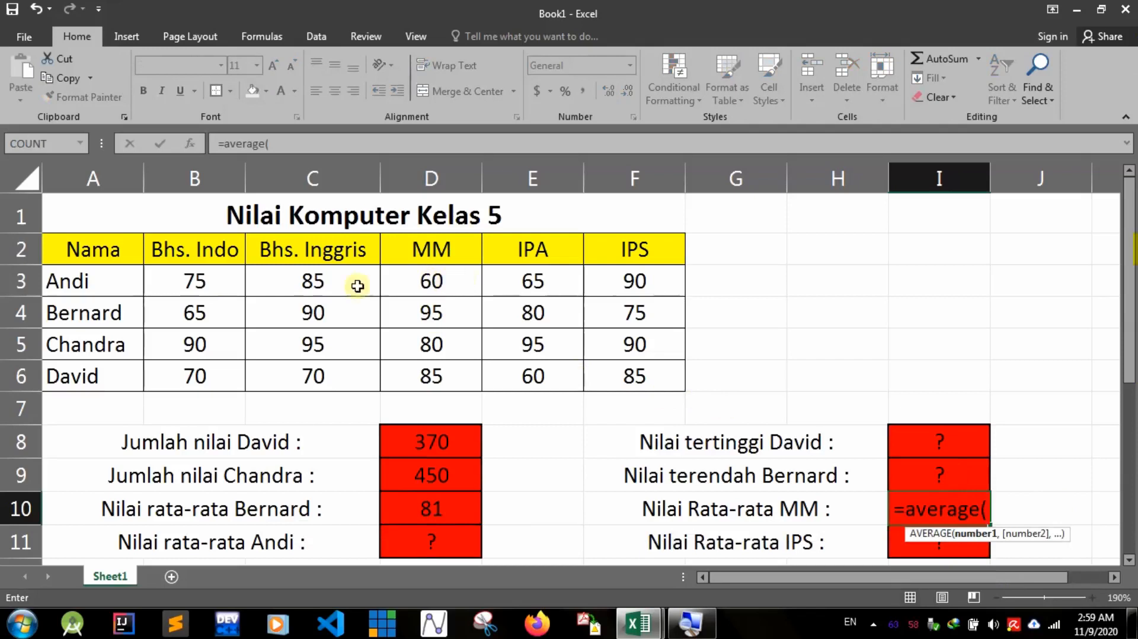
click(422, 286)
click(436, 317)
click(437, 349)
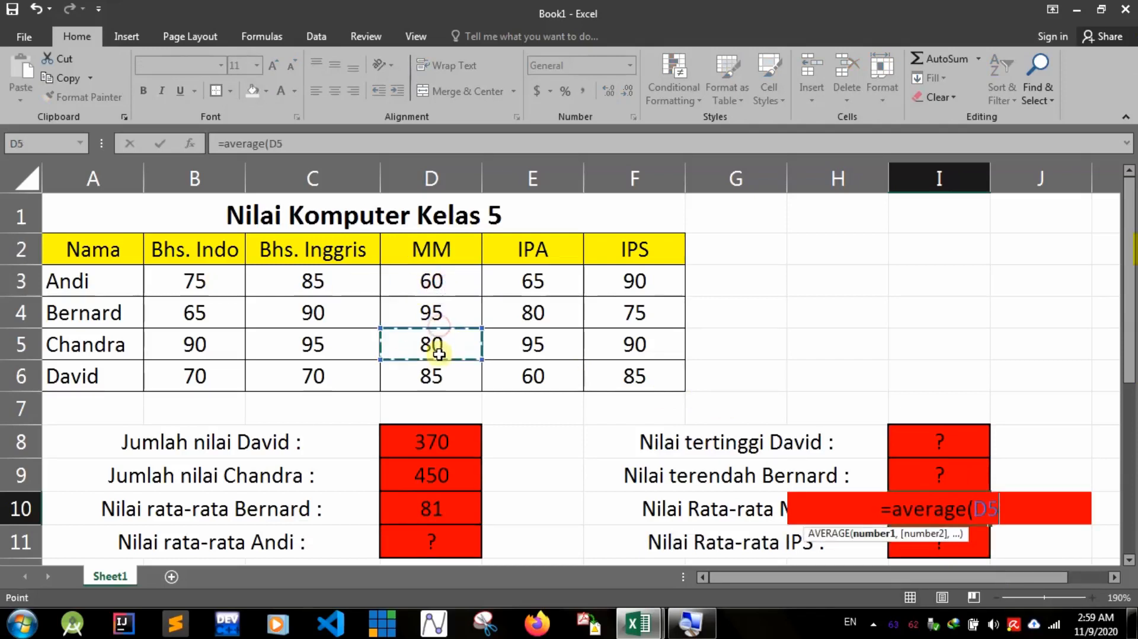
click(438, 384)
click(451, 274)
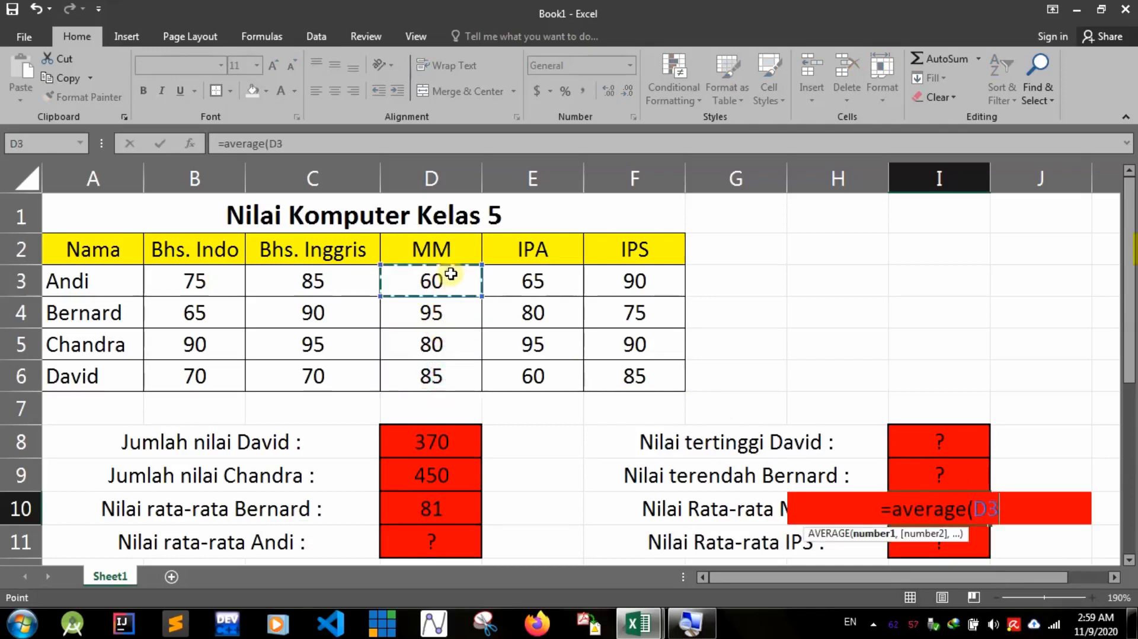
drag(451, 273, 452, 371)
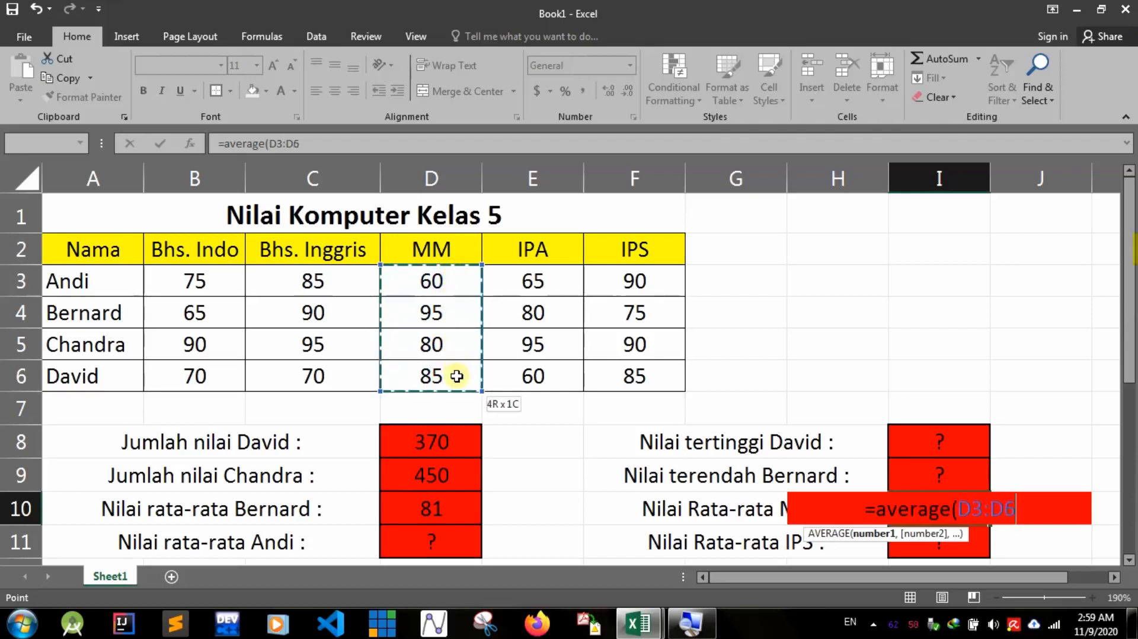
text())
key(Return)
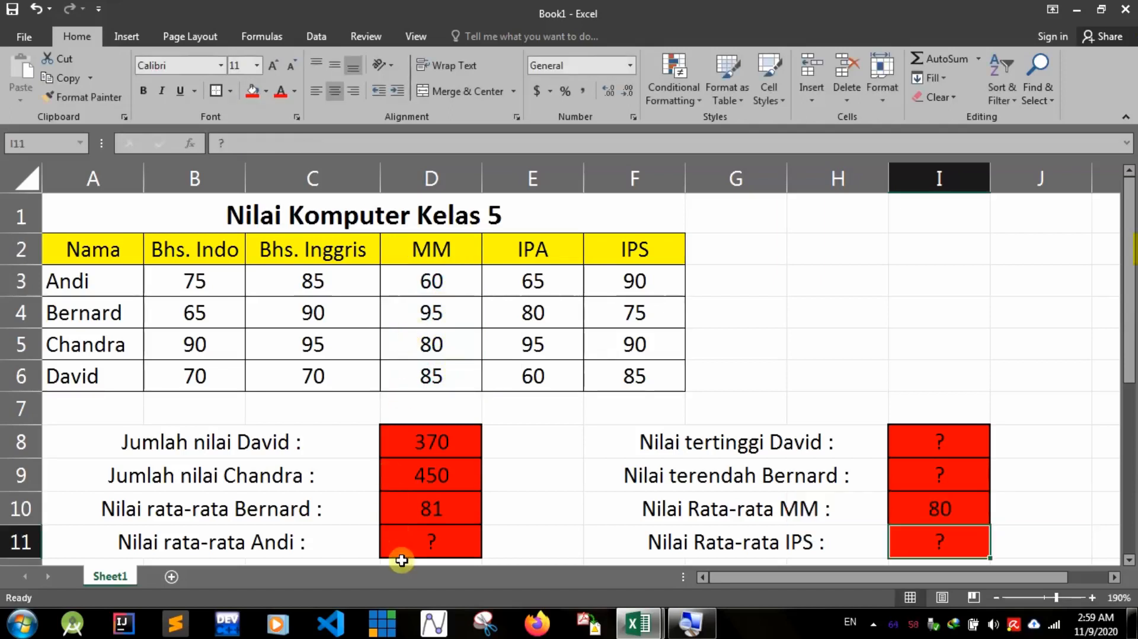
click(457, 545)
click(968, 455)
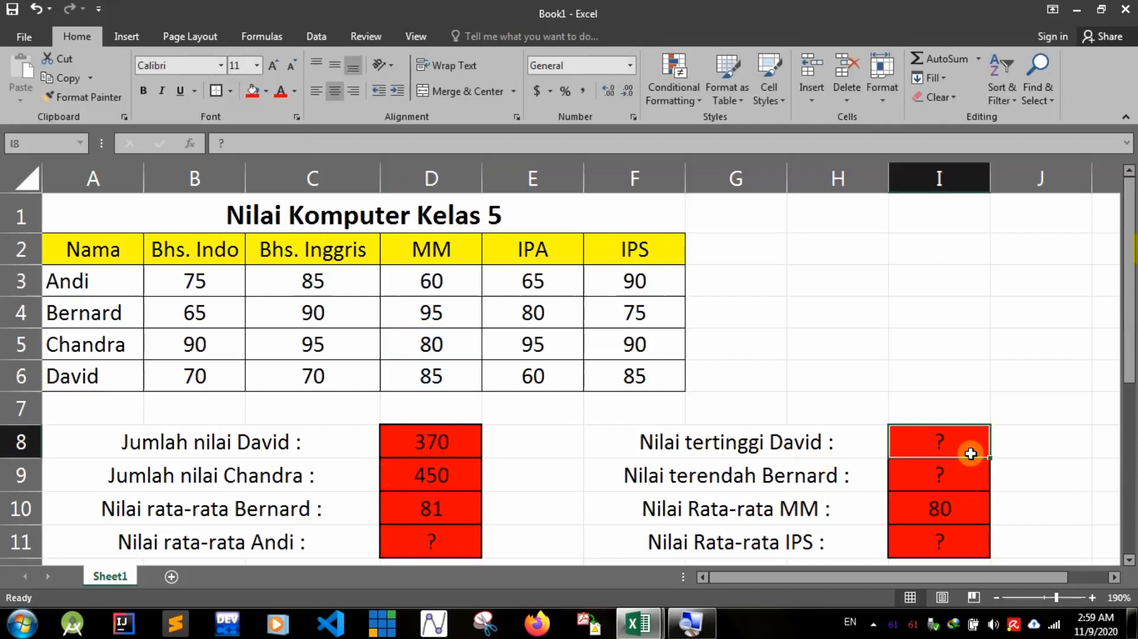
click(959, 489)
click(948, 508)
click(944, 556)
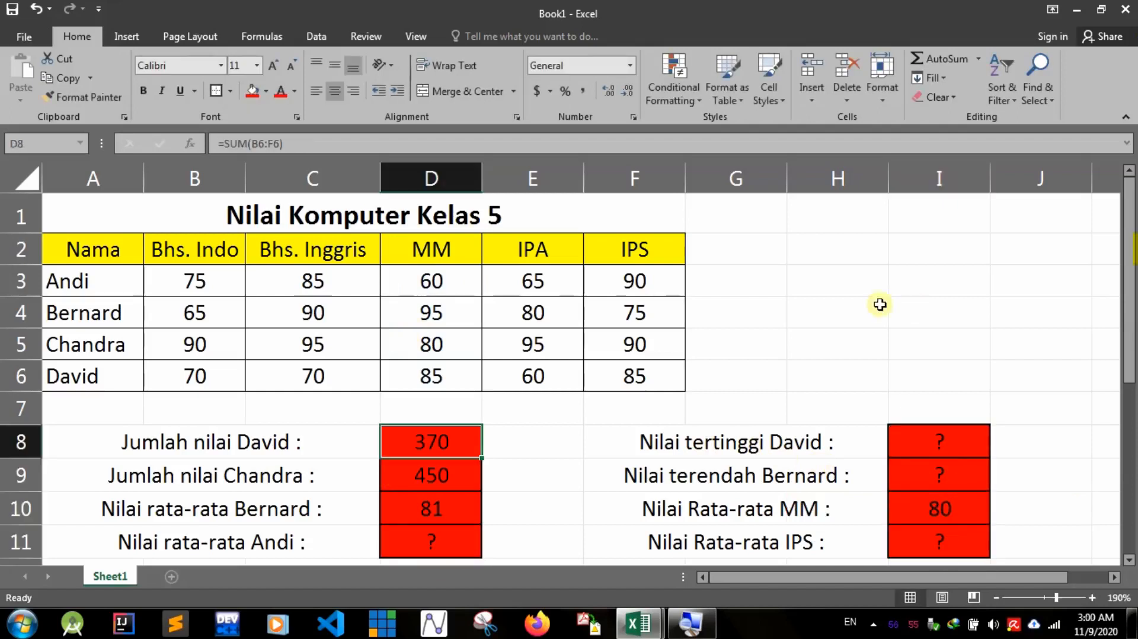
click(518, 417)
click(451, 445)
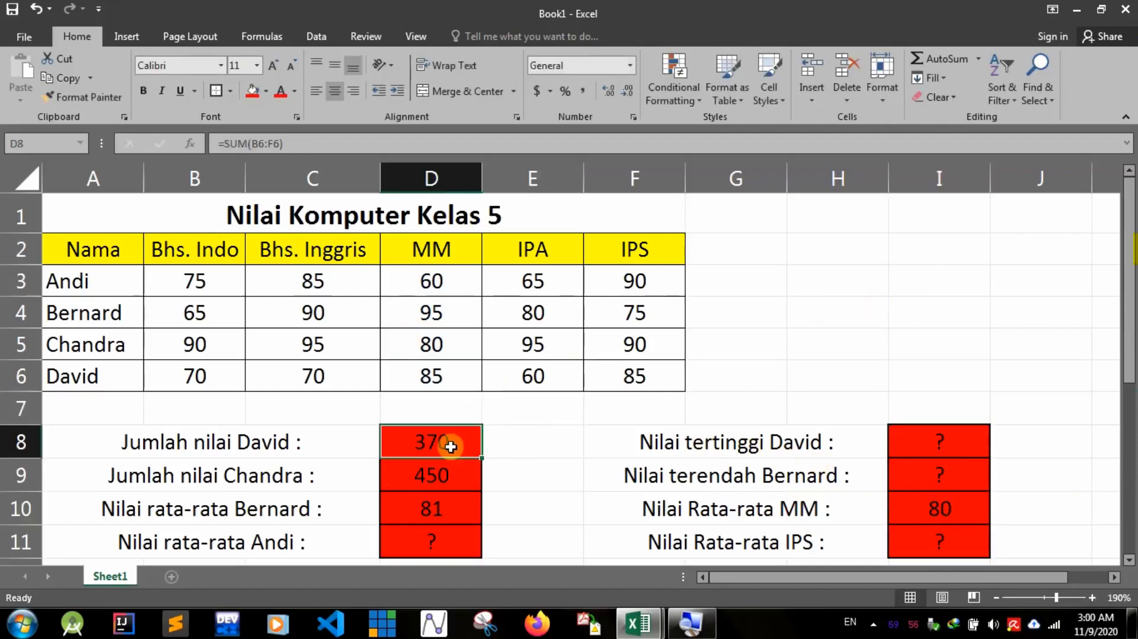
click(516, 418)
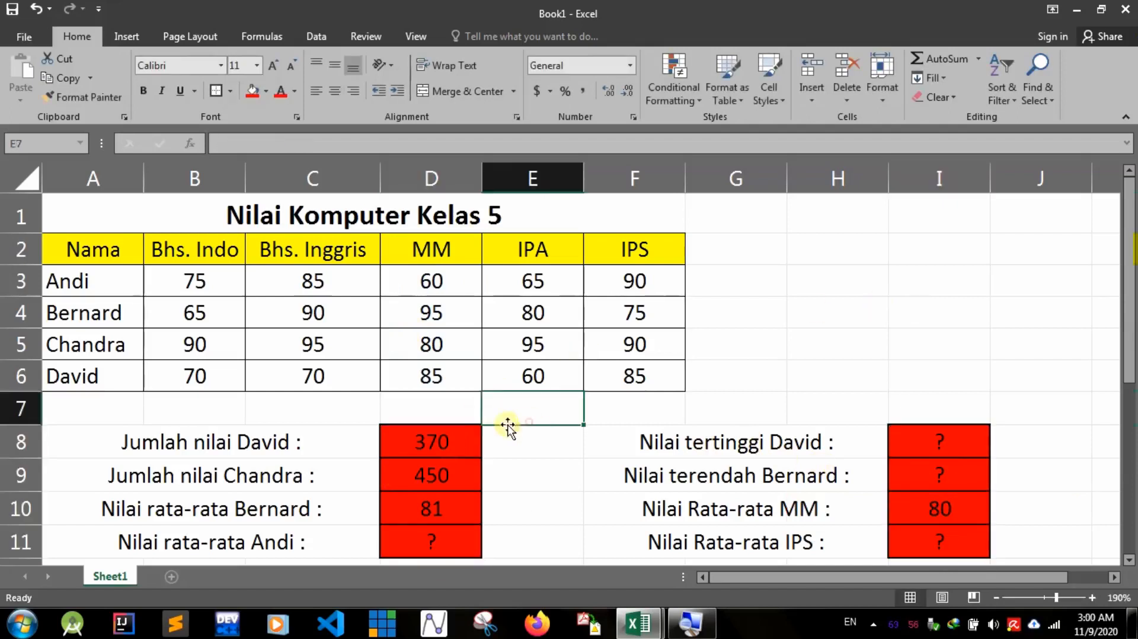
Add an Equal To conditional formatting rule to cell D8 that applies Green Fill with Dark Green Text when the value is 370
click(444, 446)
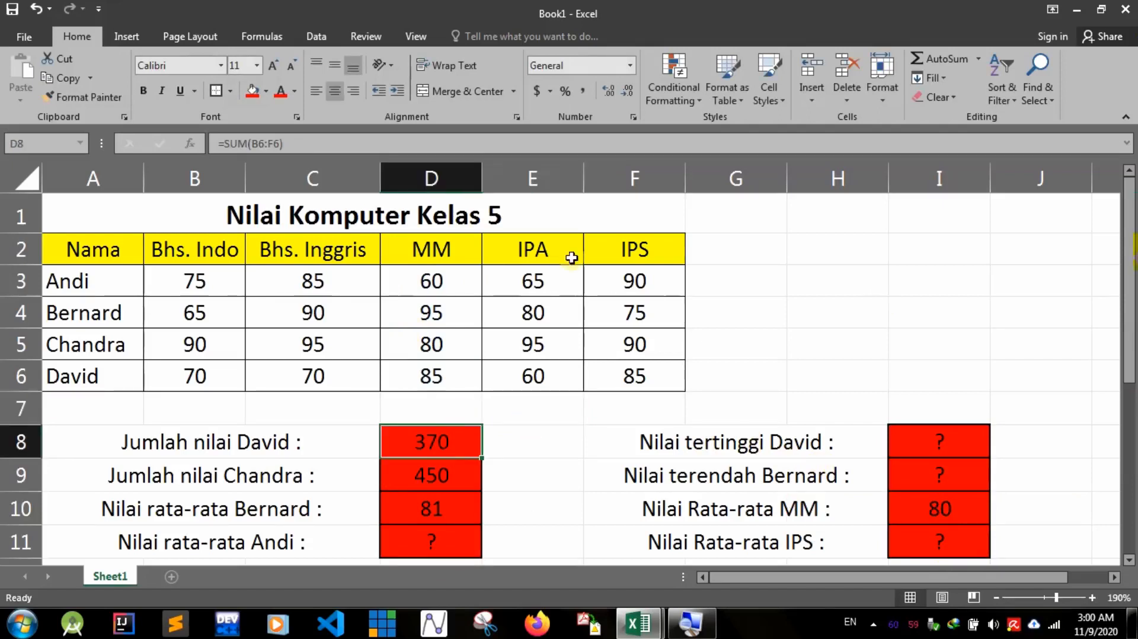
click(676, 76)
mouse_move(691, 127)
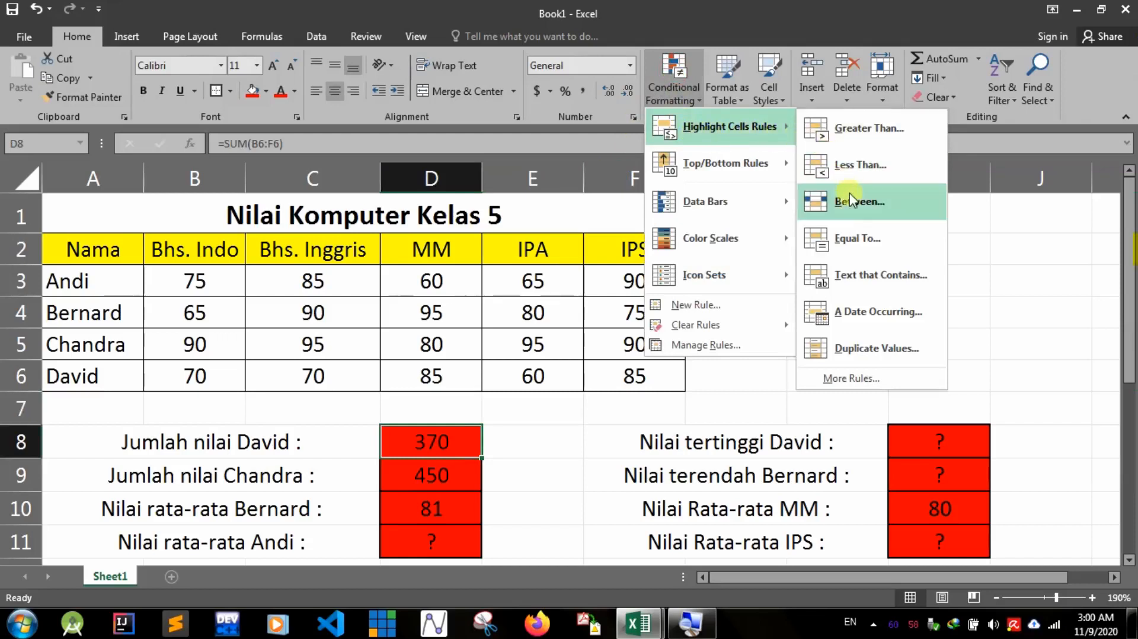
click(856, 239)
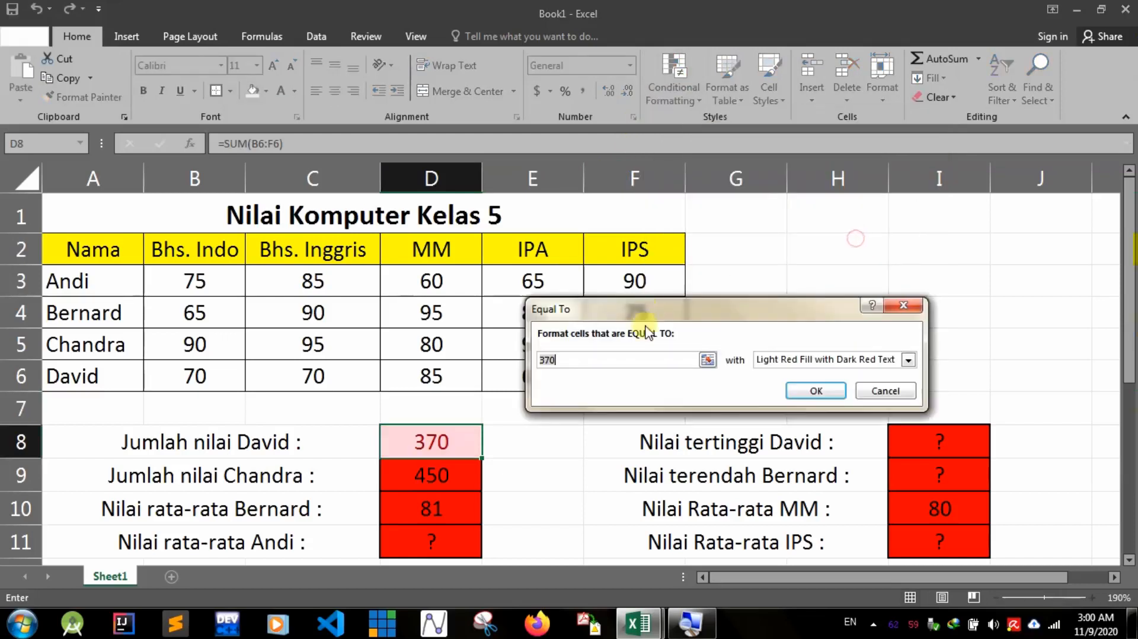
drag(655, 325, 666, 356)
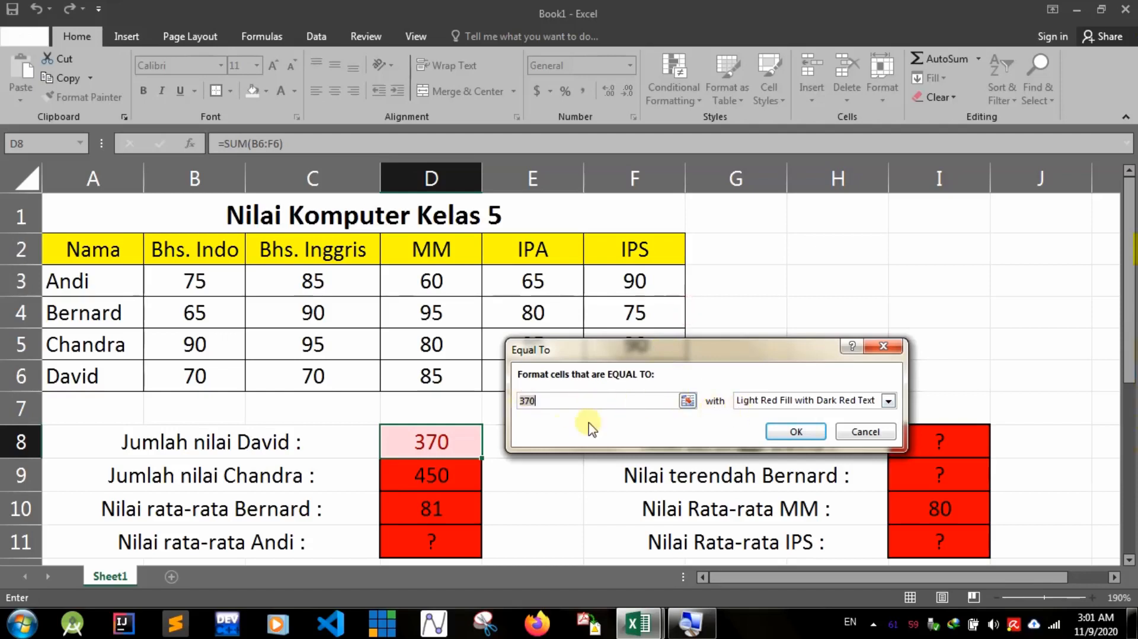
drag(589, 350, 622, 345)
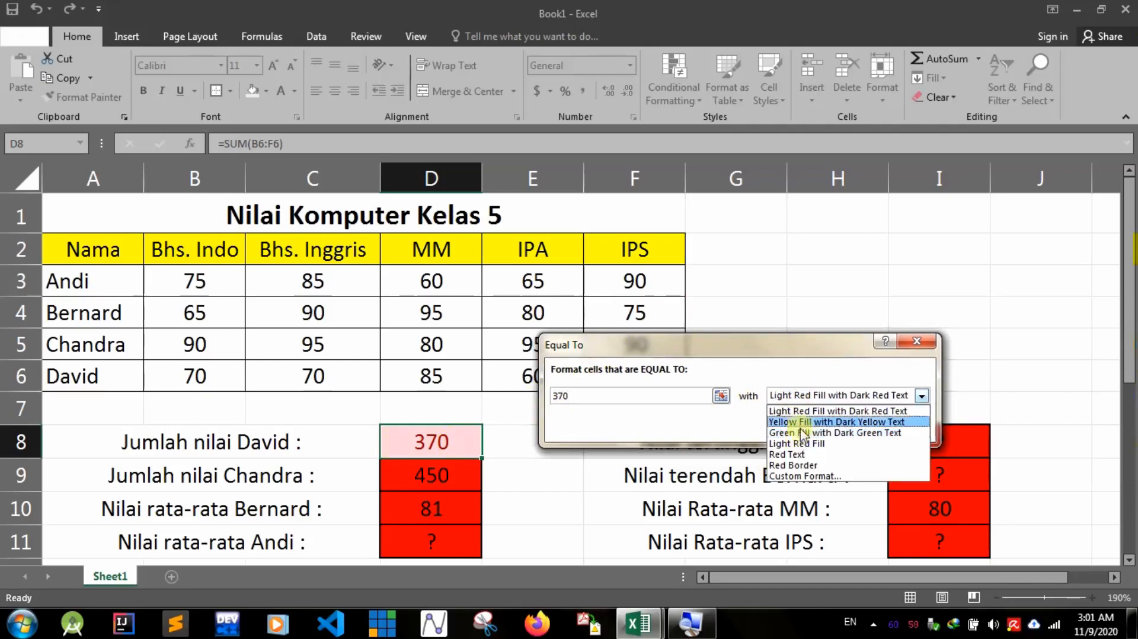
click(859, 432)
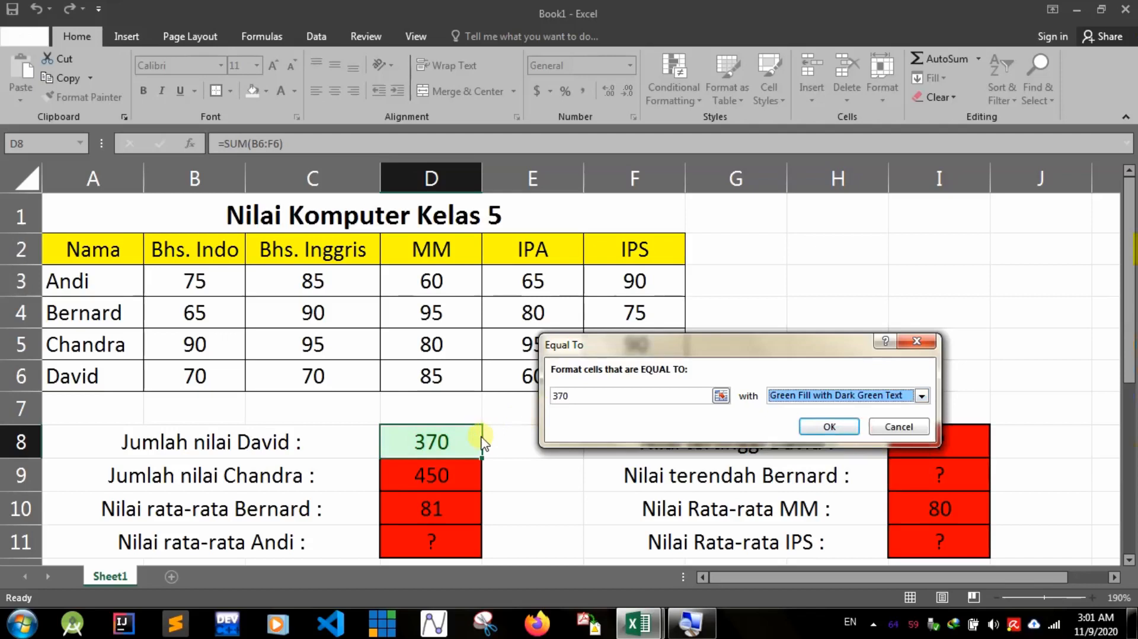
click(830, 427)
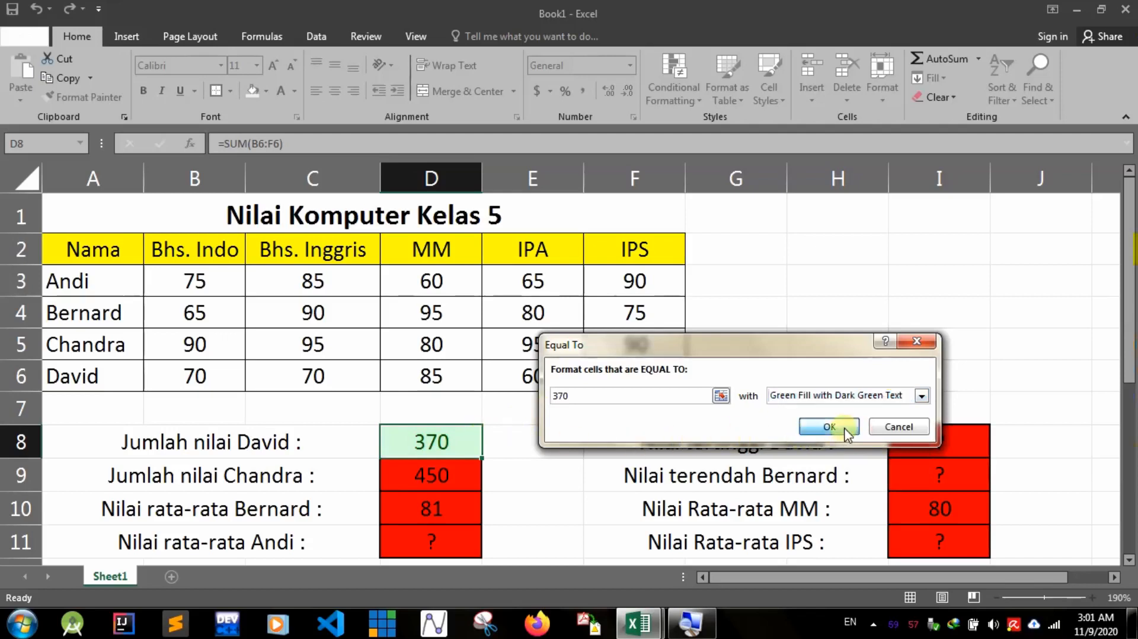
Add an Equal To conditional formatting rule to cell D9 that applies Green Fill with Dark Green Text when the value is 450
click(429, 469)
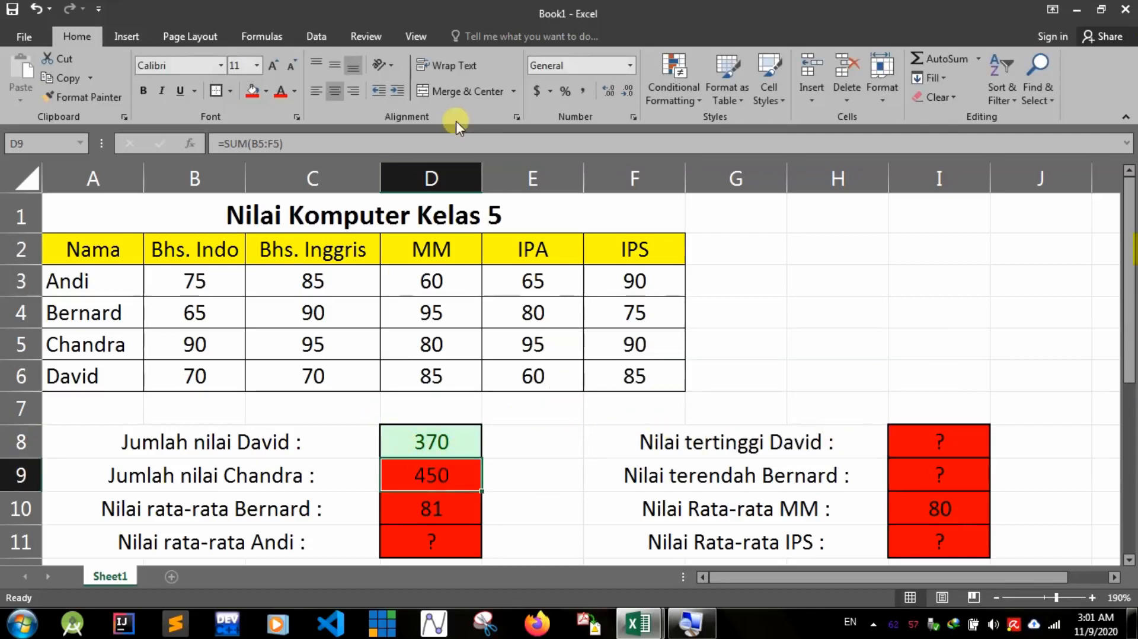
click(686, 78)
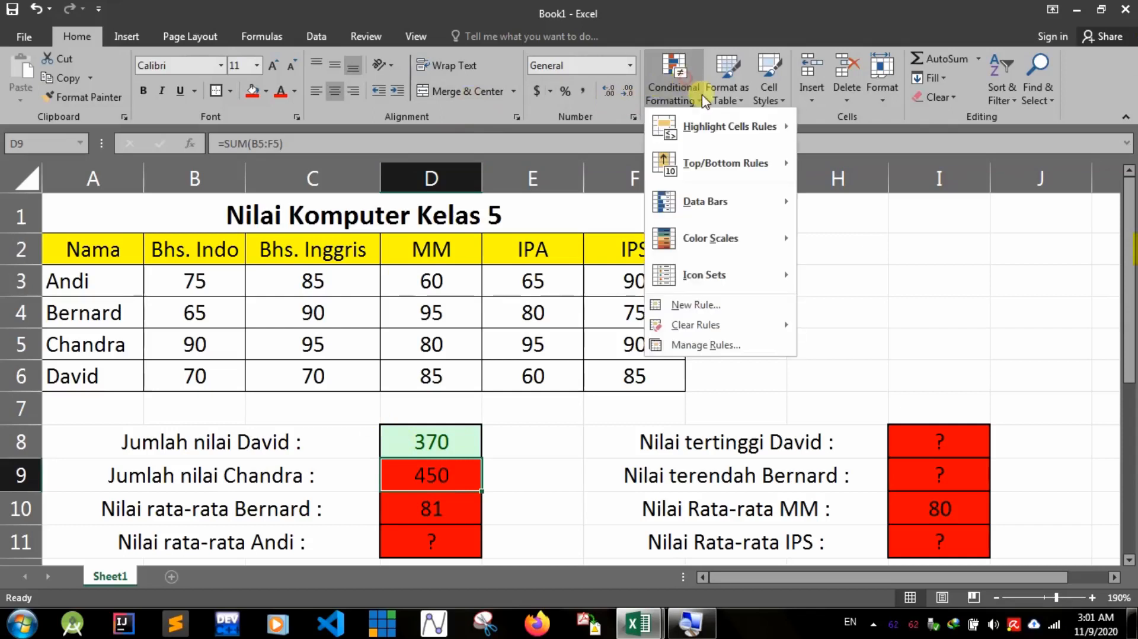
mouse_move(729, 126)
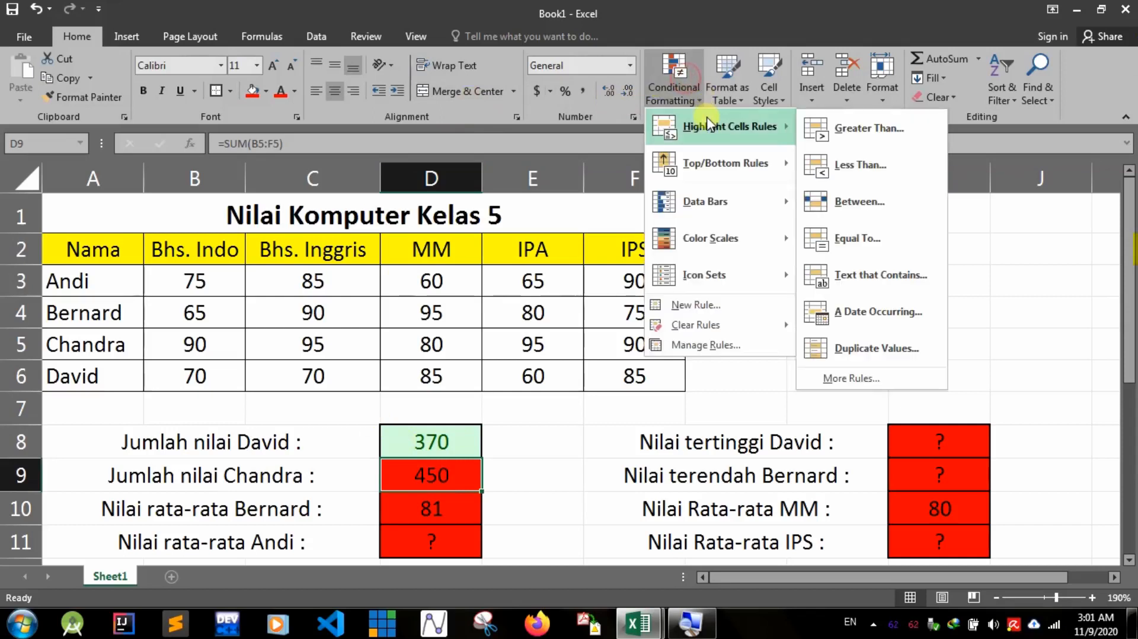
click(896, 249)
click(781, 395)
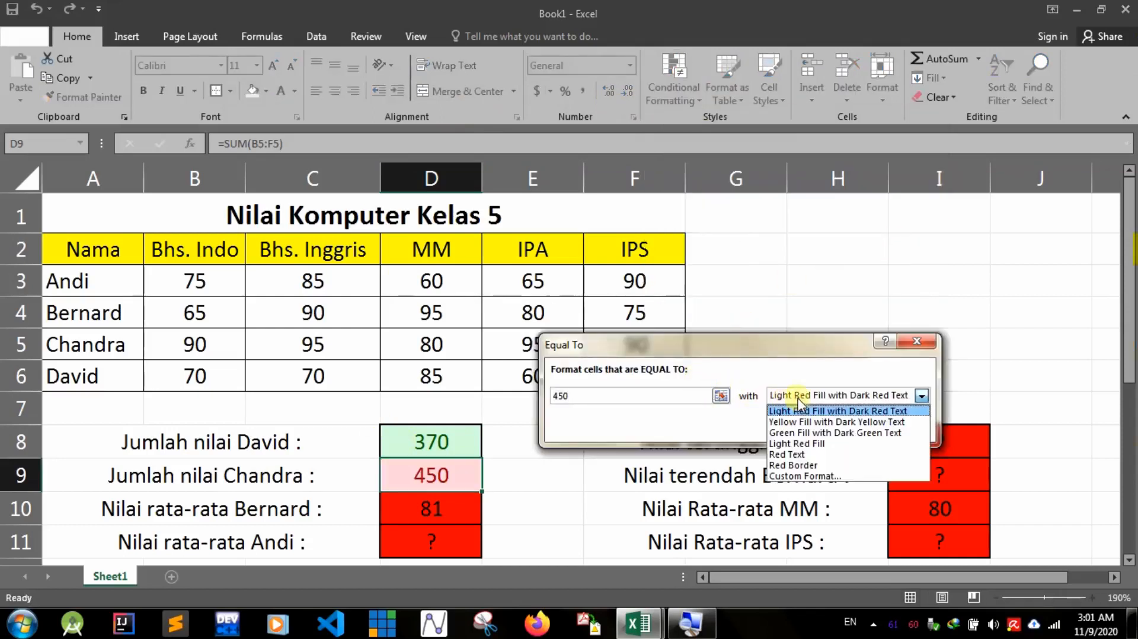
click(803, 438)
click(809, 426)
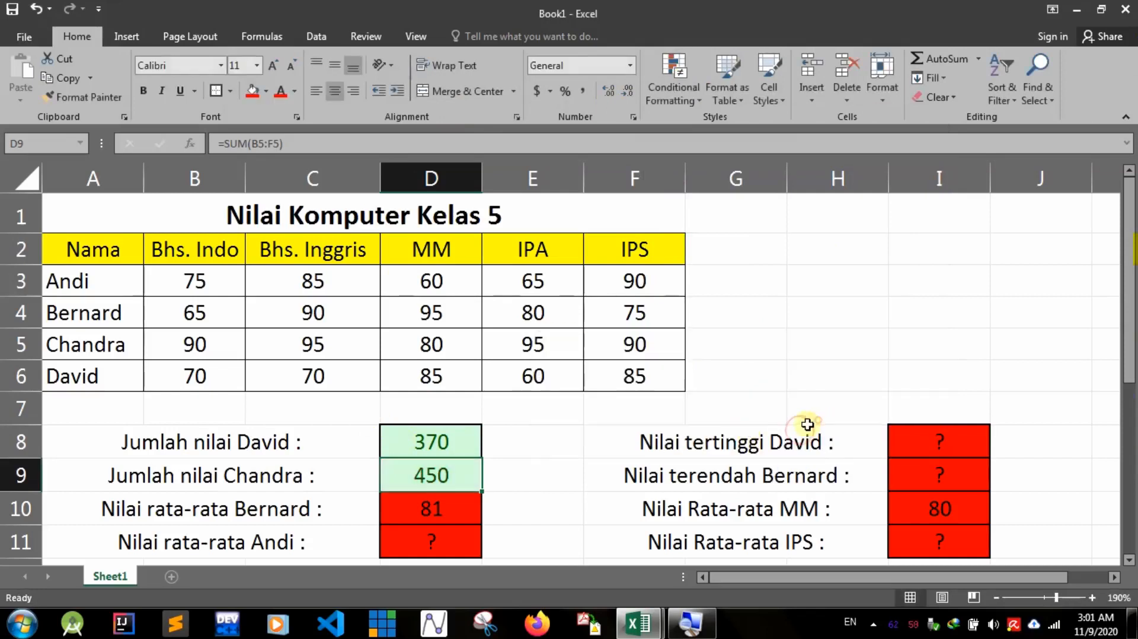
Add an Equal To conditional formatting rule to cell D10 that applies Green Fill with Dark Green Text when the value is 81
click(452, 500)
click(676, 86)
mouse_move(734, 126)
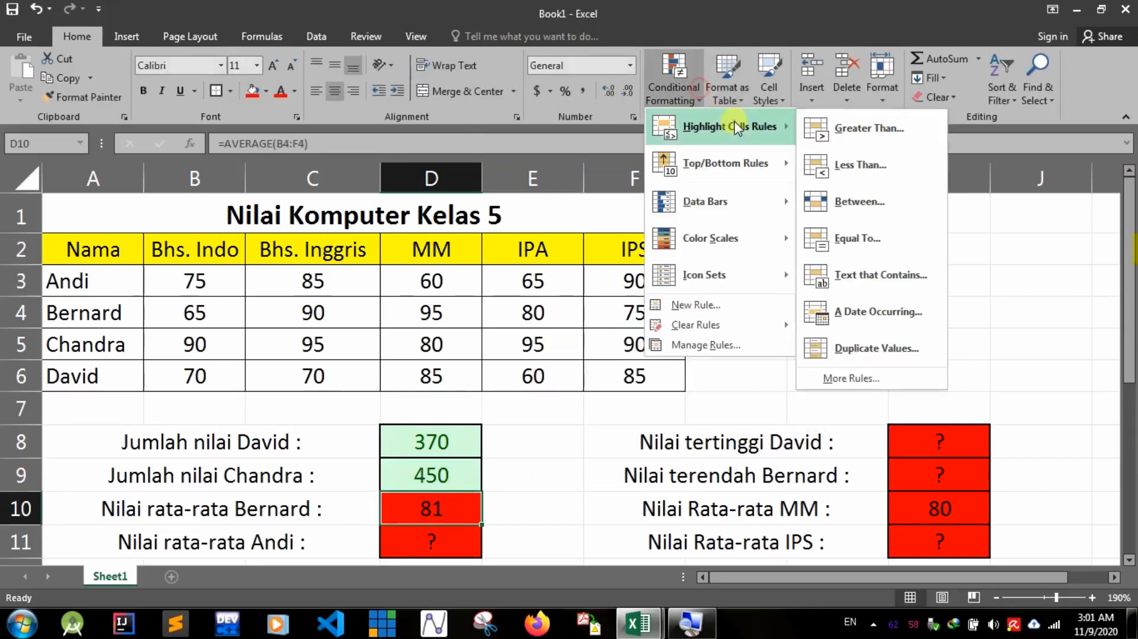
click(845, 239)
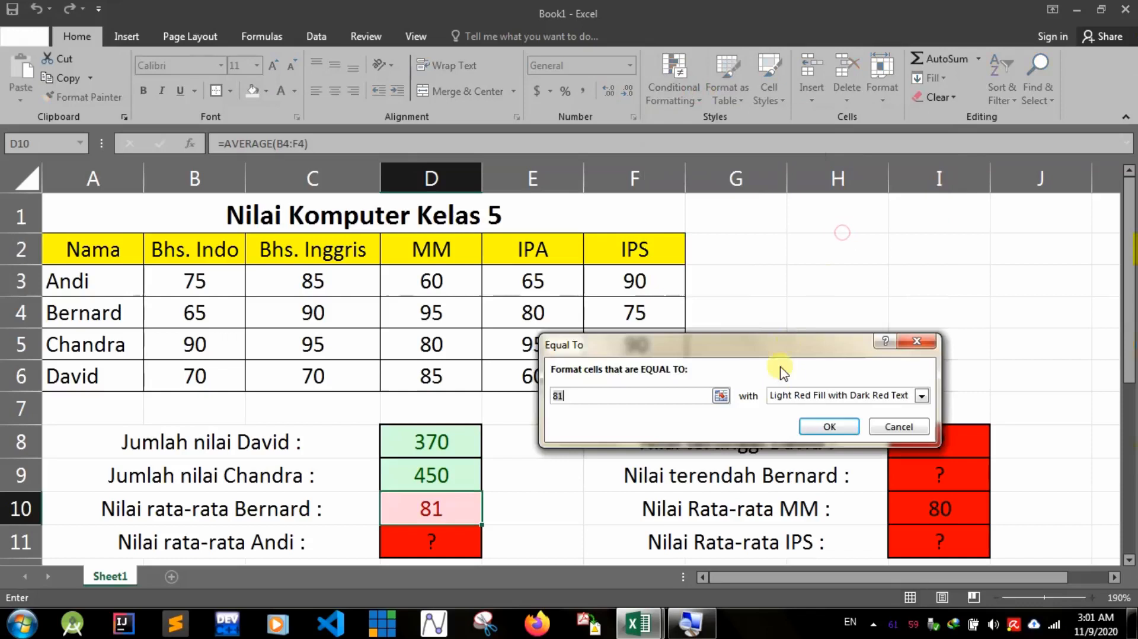
click(791, 396)
click(800, 433)
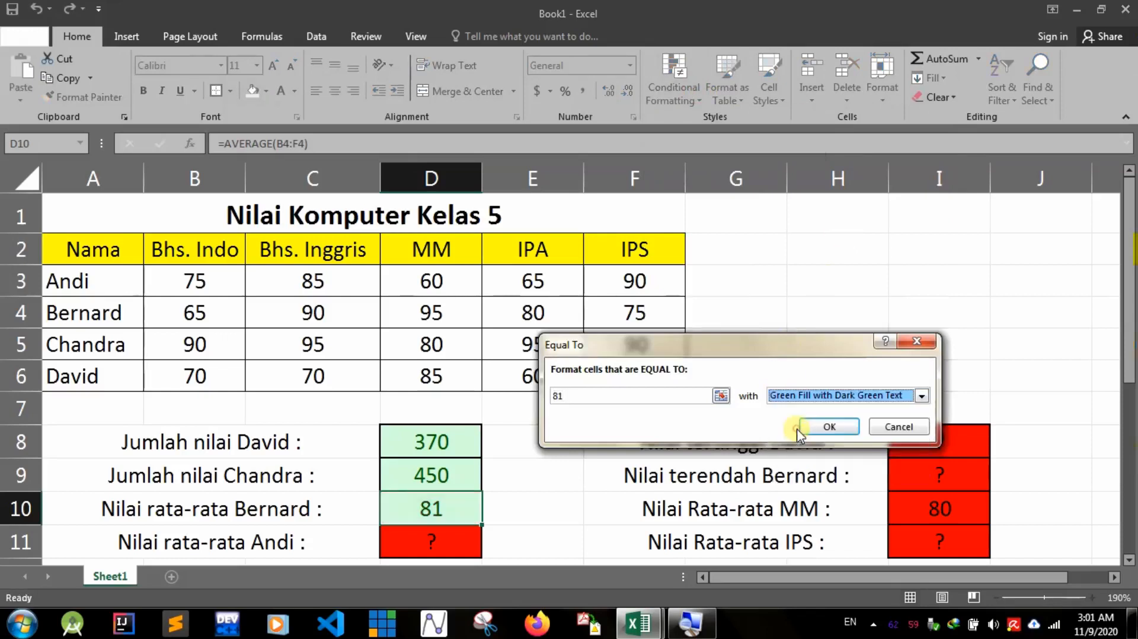
click(828, 427)
click(803, 307)
click(448, 543)
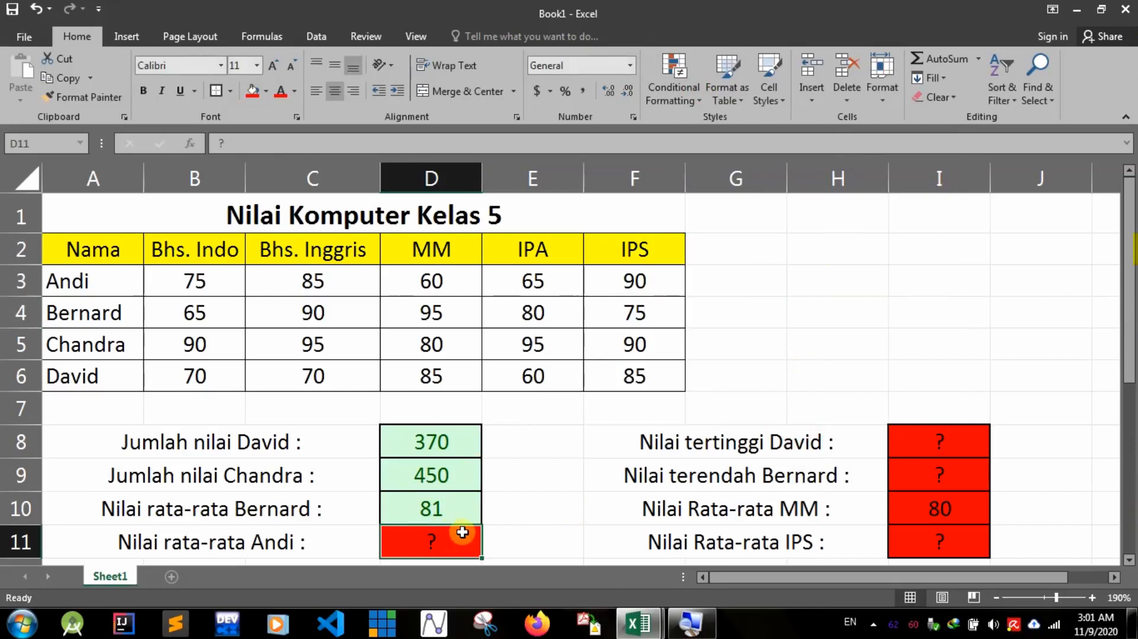
click(949, 449)
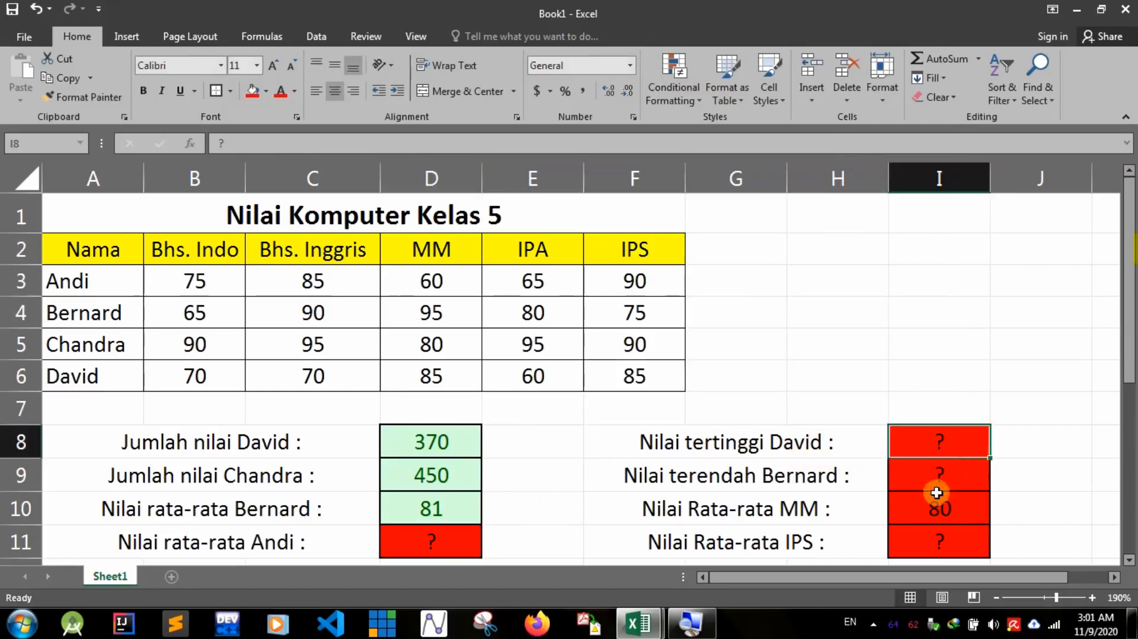
click(431, 541)
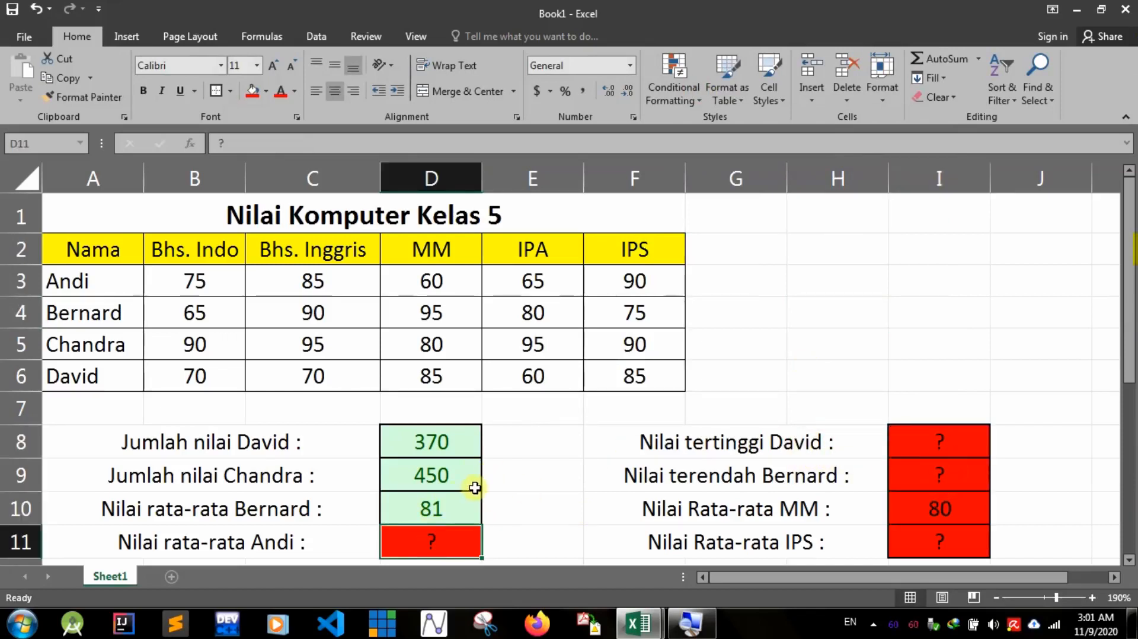
click(437, 441)
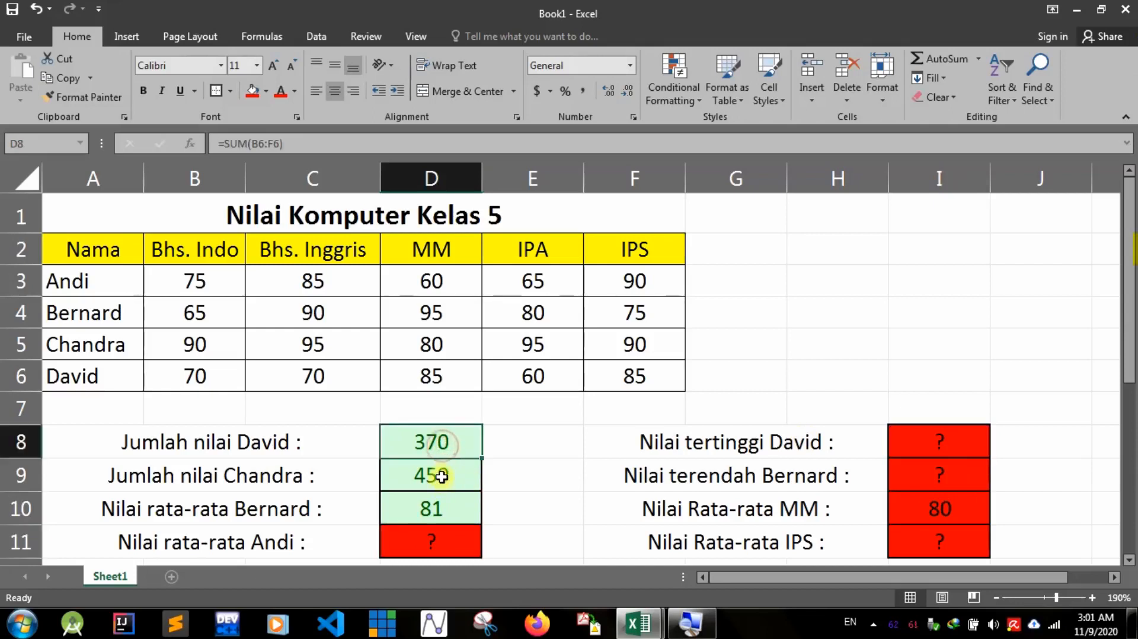
click(437, 473)
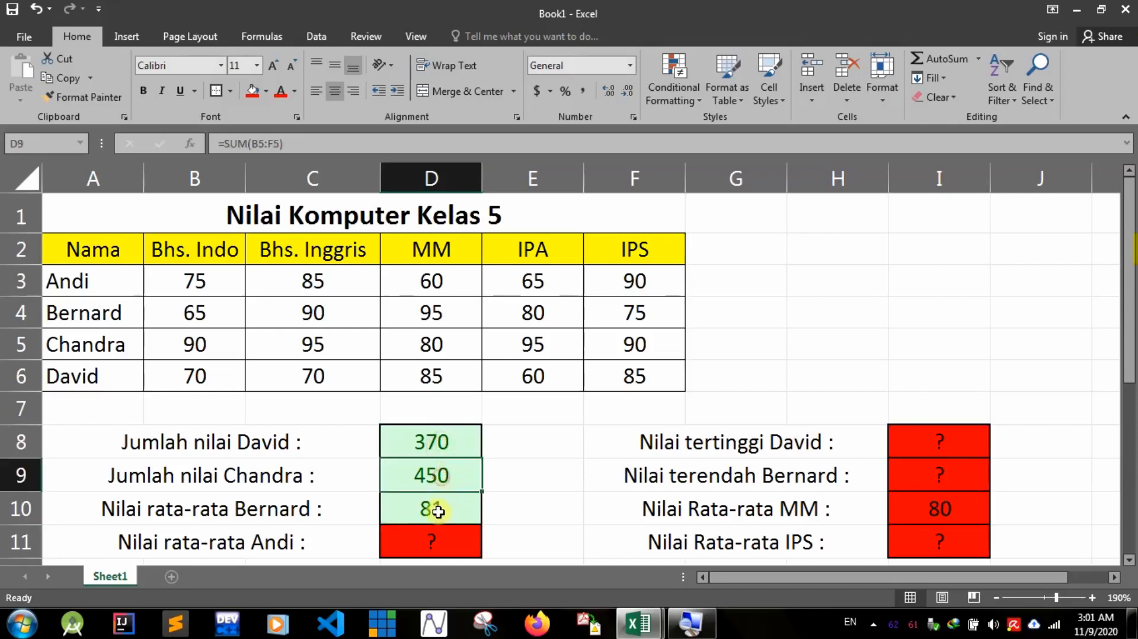
Add an Equal To conditional formatting rule to cell I10 that applies Green Fill with Dark Green Text when the value is 80
click(942, 508)
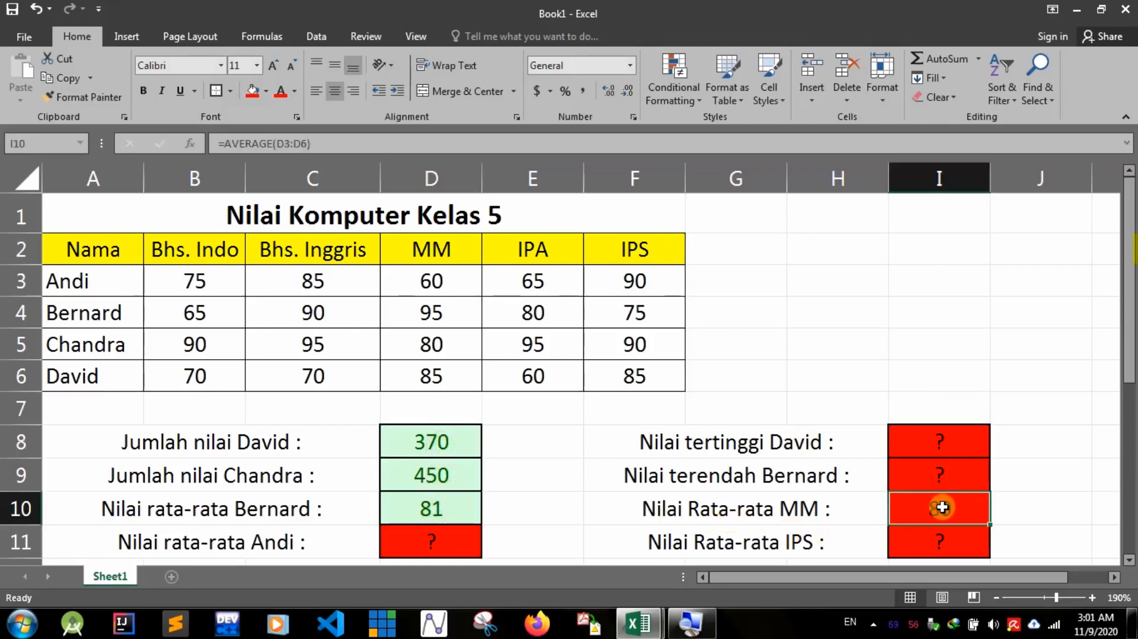
click(662, 105)
click(700, 126)
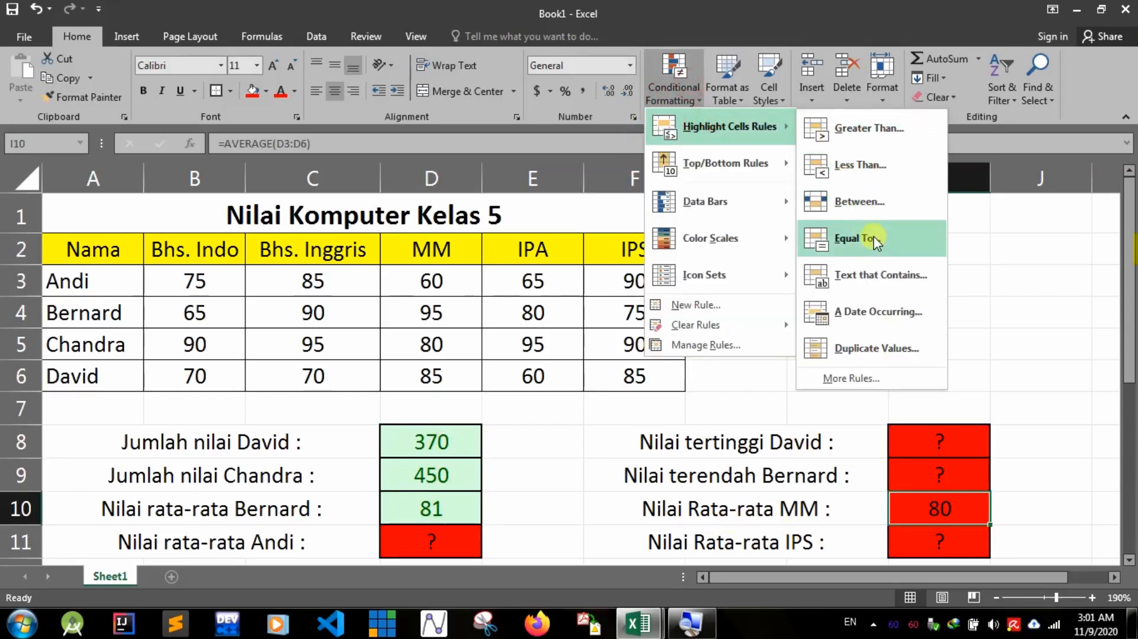
click(874, 239)
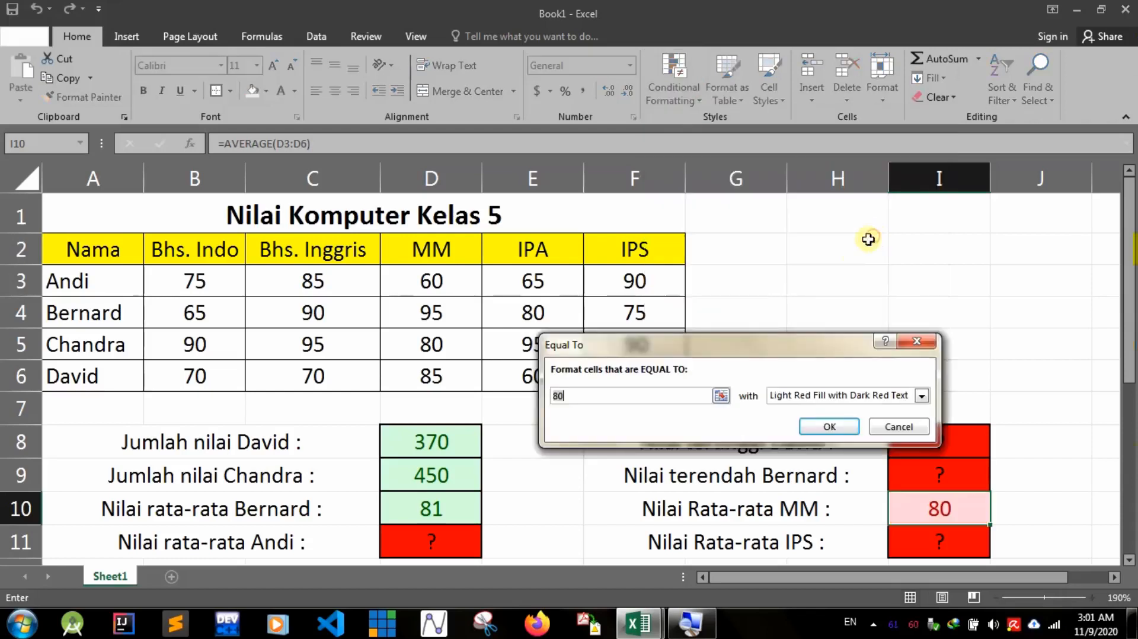
click(791, 393)
click(788, 433)
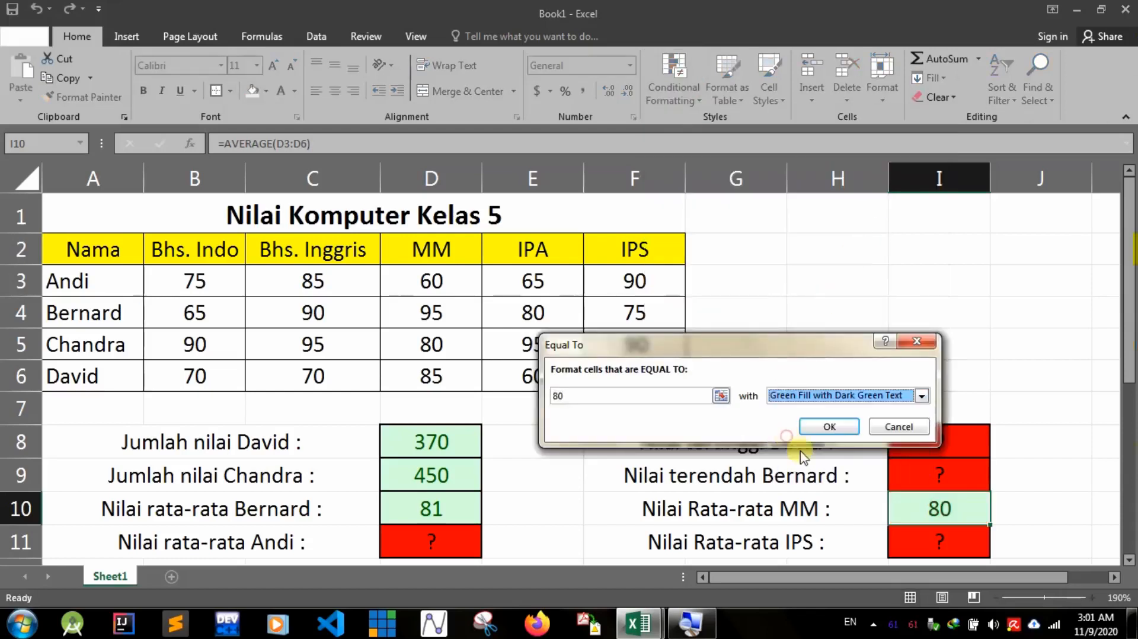
click(846, 427)
click(433, 542)
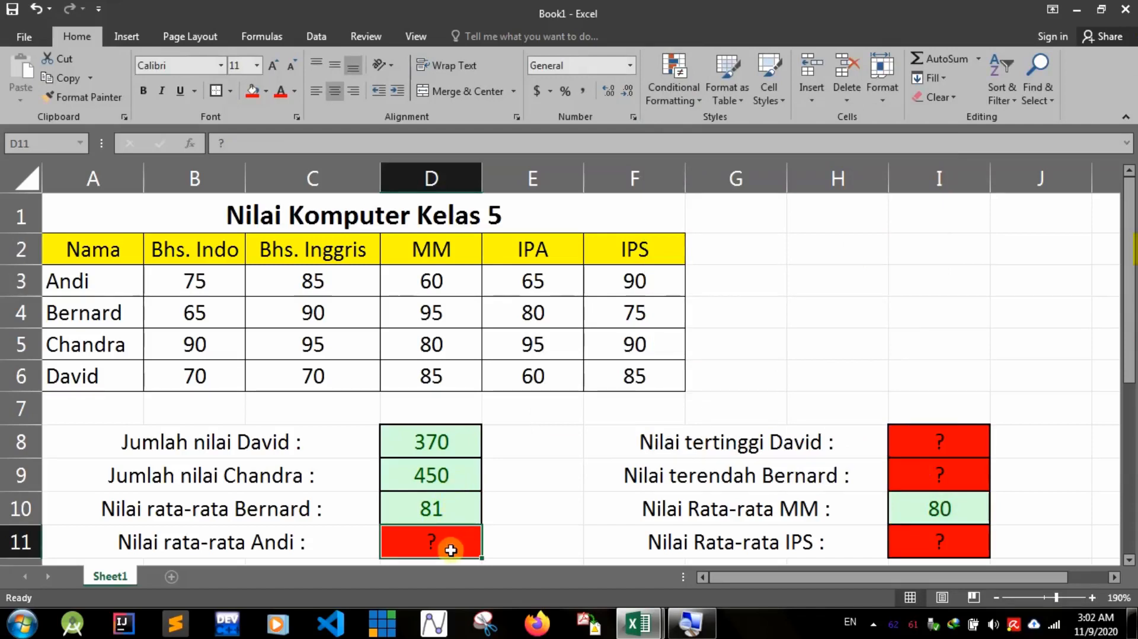
click(940, 450)
click(929, 483)
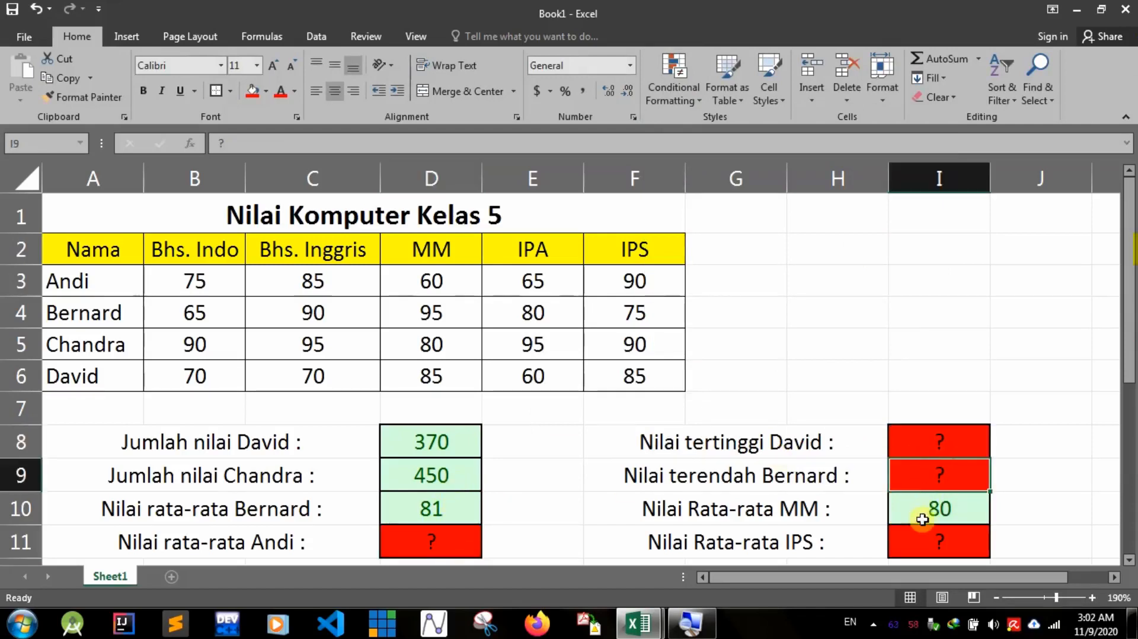
click(923, 527)
click(913, 507)
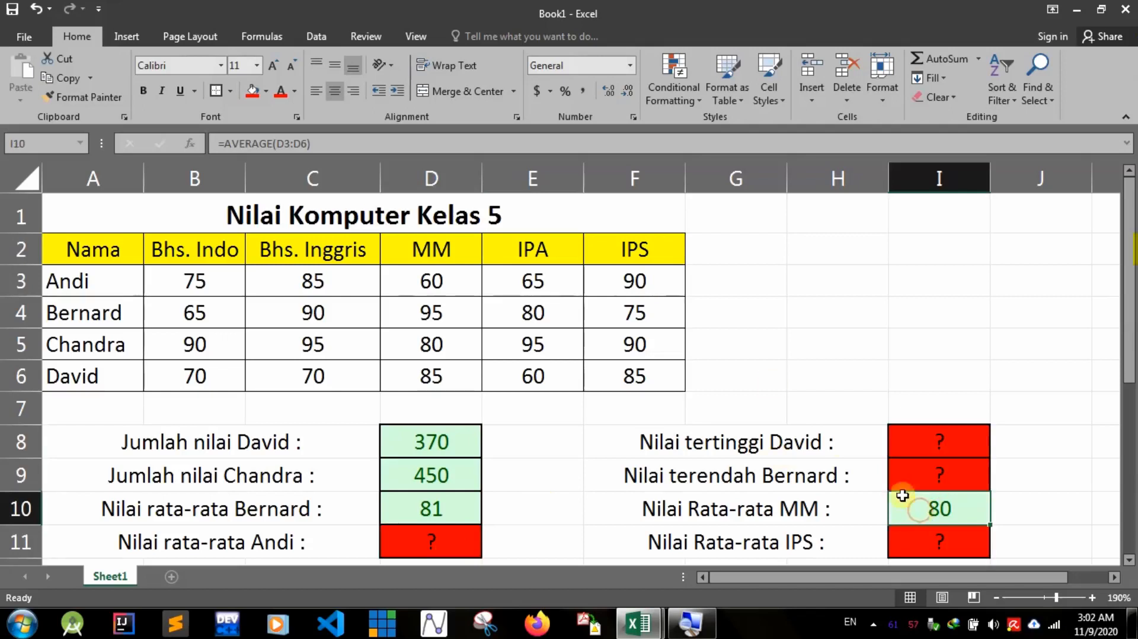
click(771, 371)
Switch to the workbook kuiz sederhana kls 5.xlsx and examine its finished answer cells D8:D11 and I8:I11
mouse_move(631, 625)
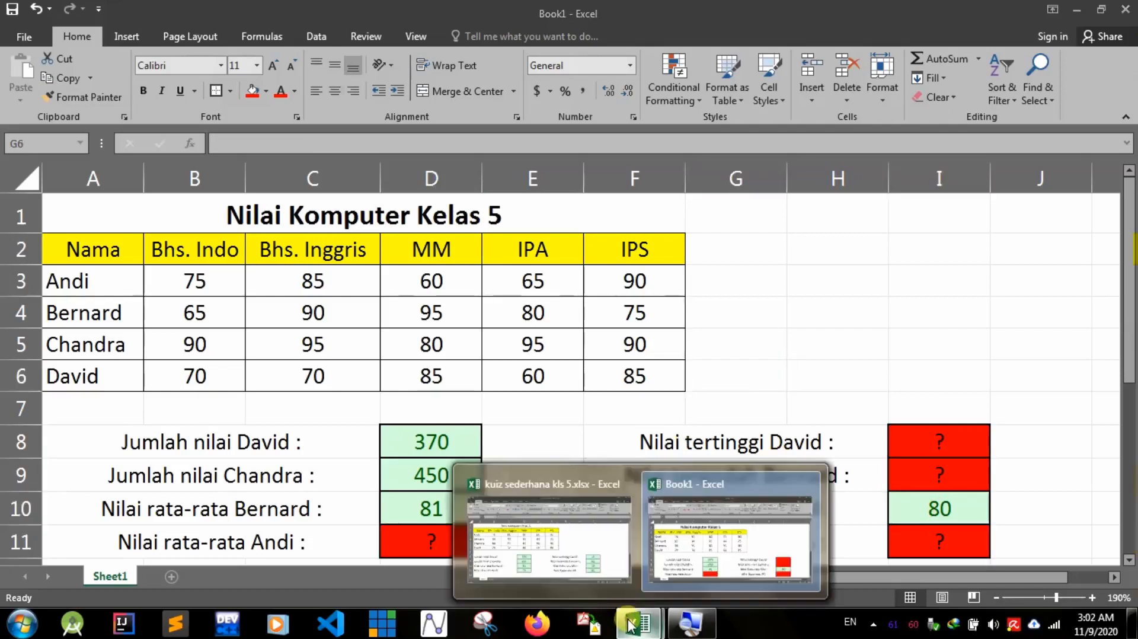
click(533, 540)
click(828, 321)
click(1042, 350)
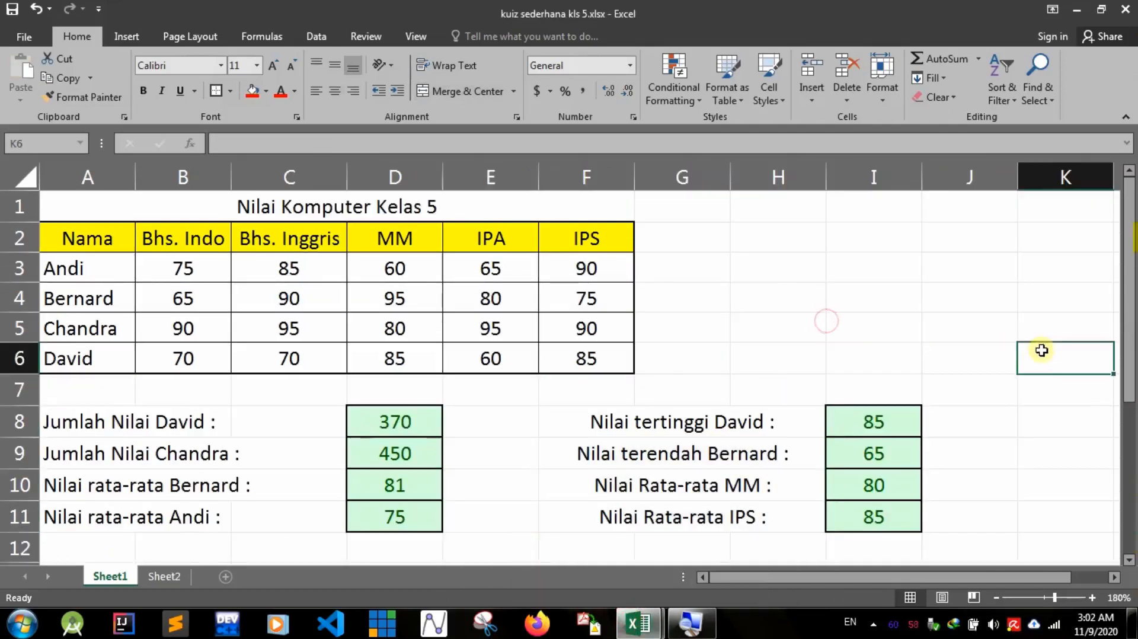
drag(379, 424, 384, 505)
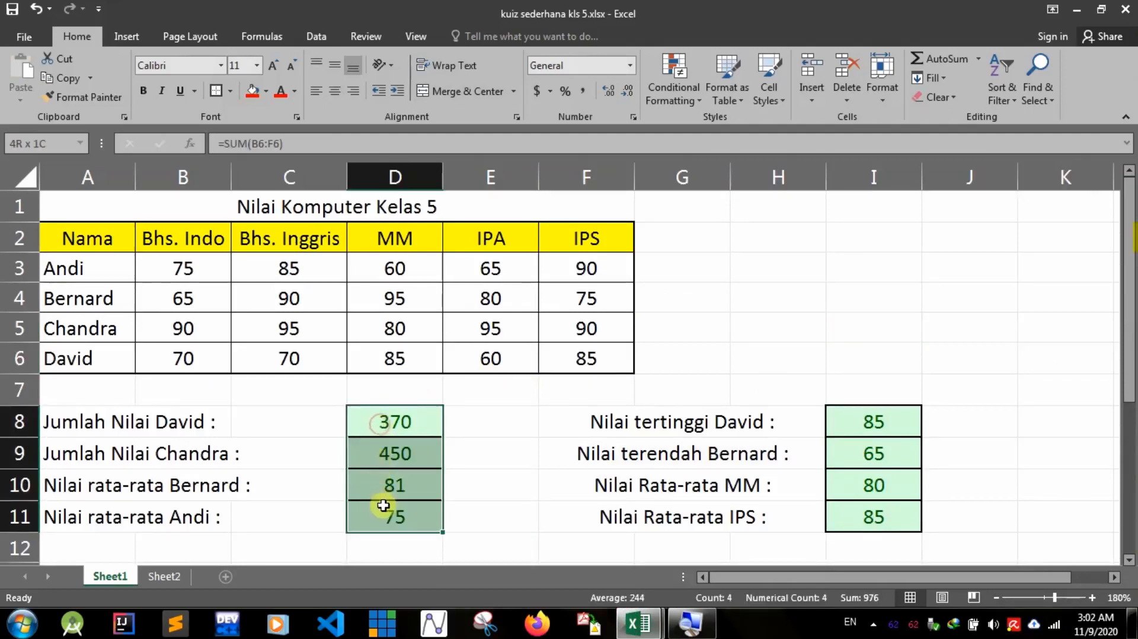
drag(871, 415, 873, 516)
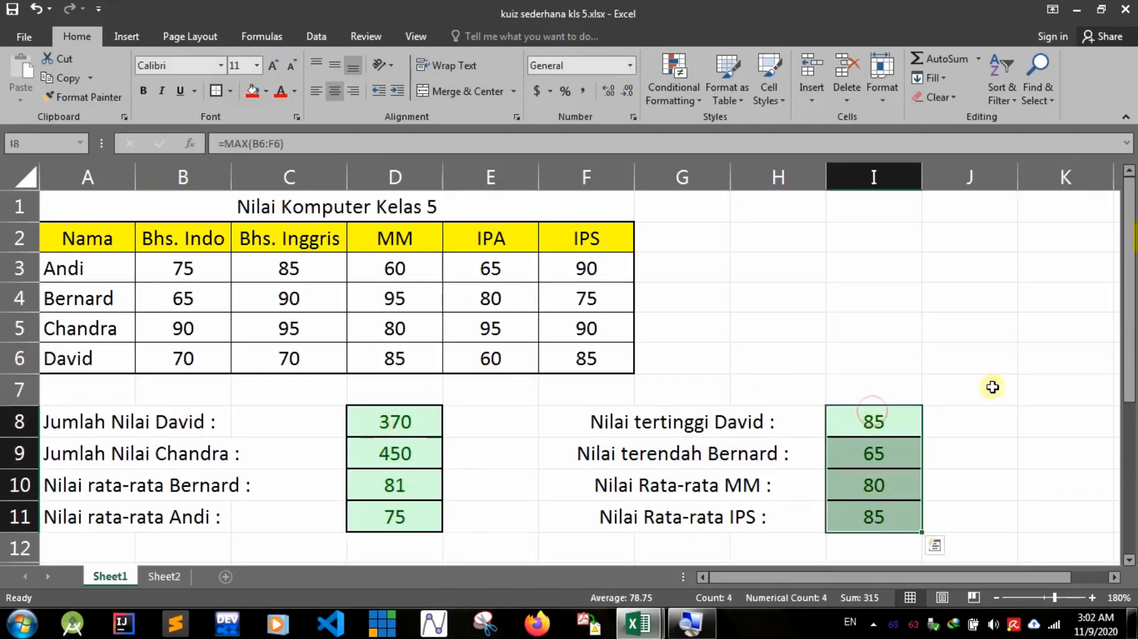
click(1019, 361)
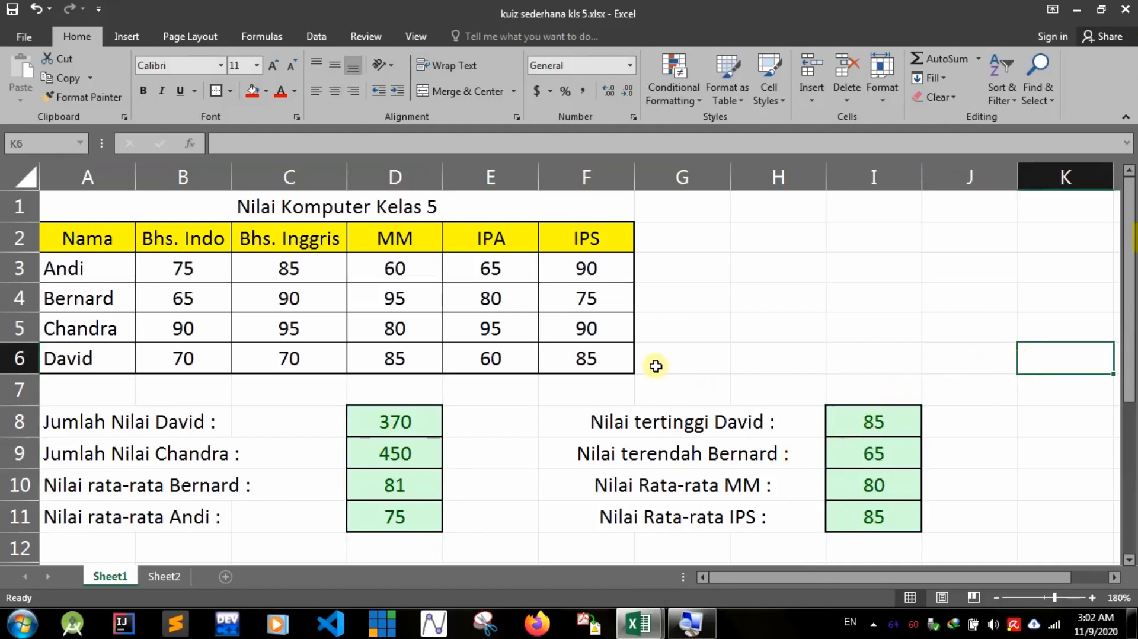
Return from the finished example to the Book1 workbook
mouse_move(638, 623)
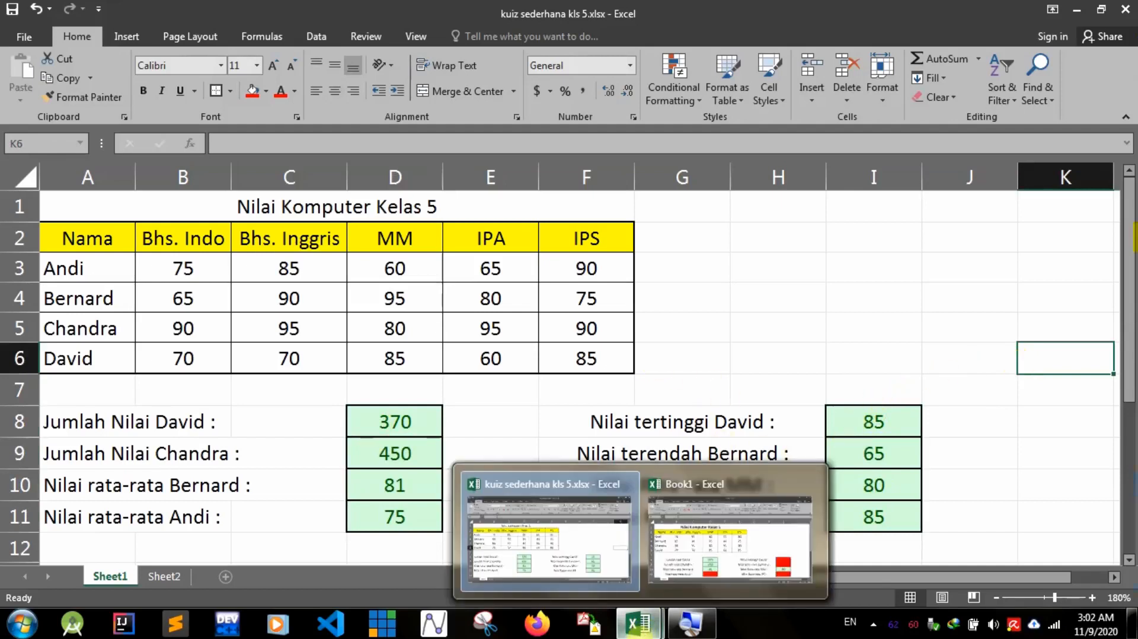
click(1027, 406)
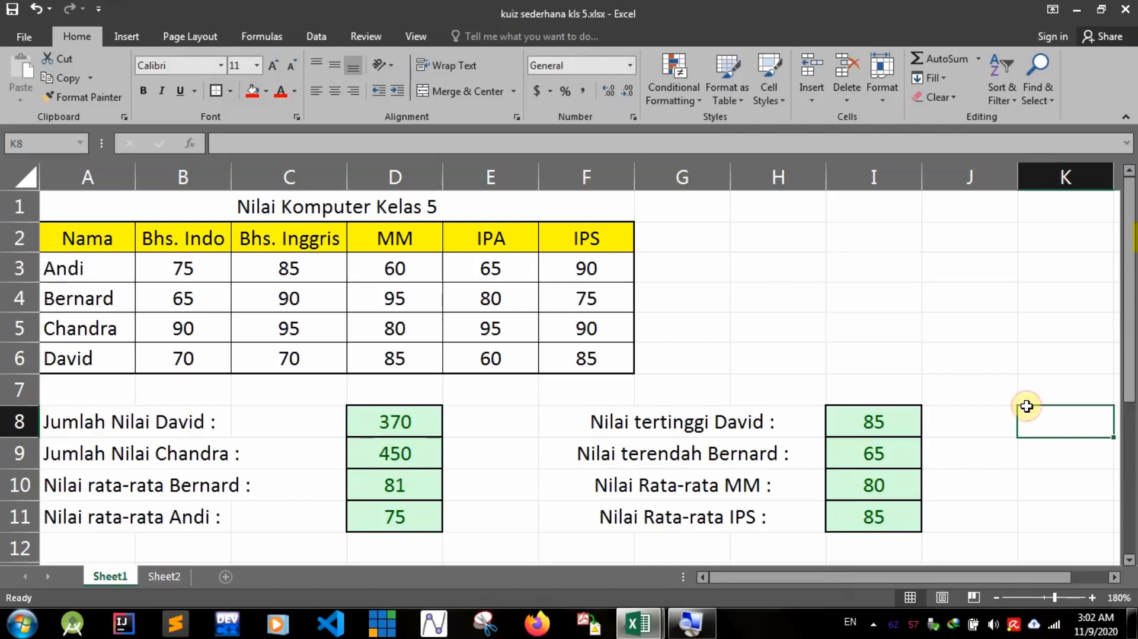
click(1034, 338)
click(651, 623)
click(698, 525)
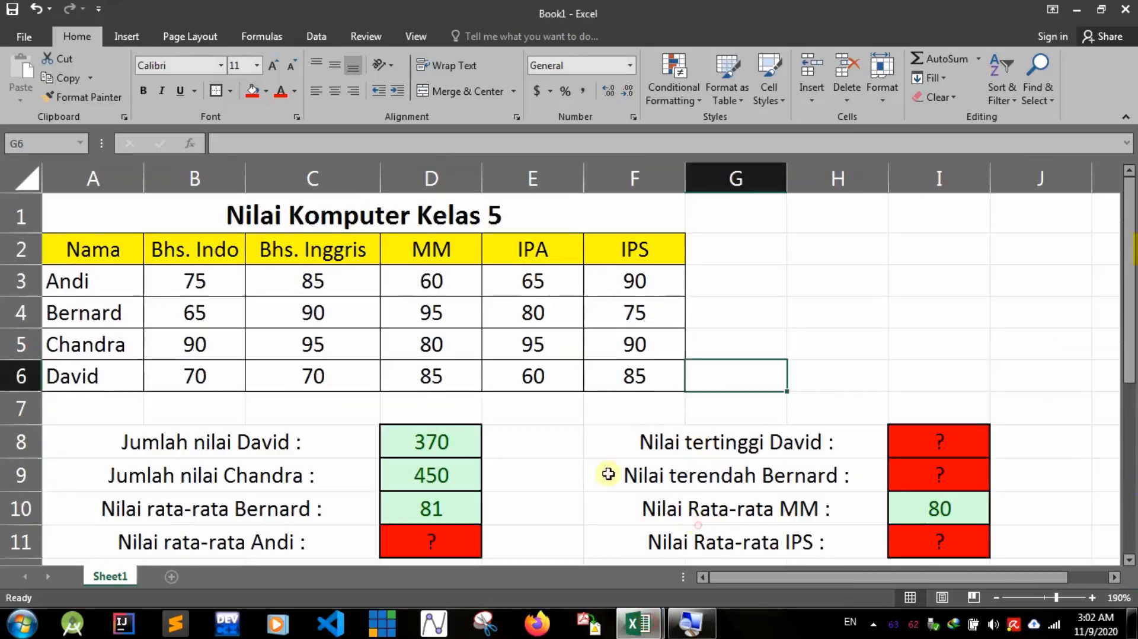
Switch to the workbook kuiz sederhana kls 5.xlsx and replace the answers in cells D8:D11 with question marks
click(430, 441)
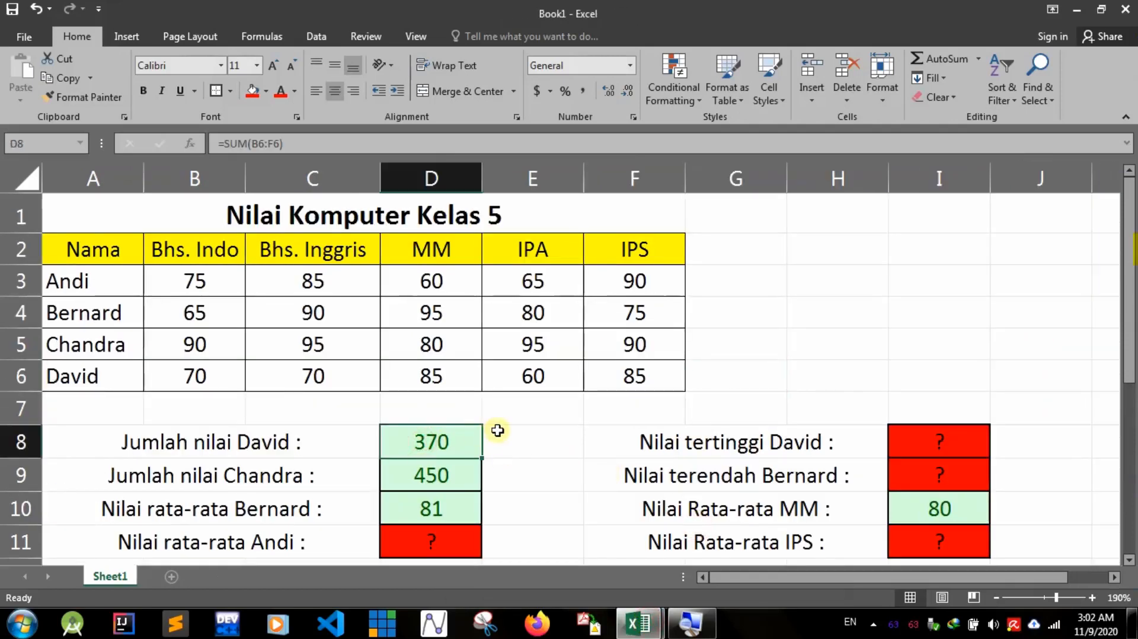
click(638, 624)
click(462, 519)
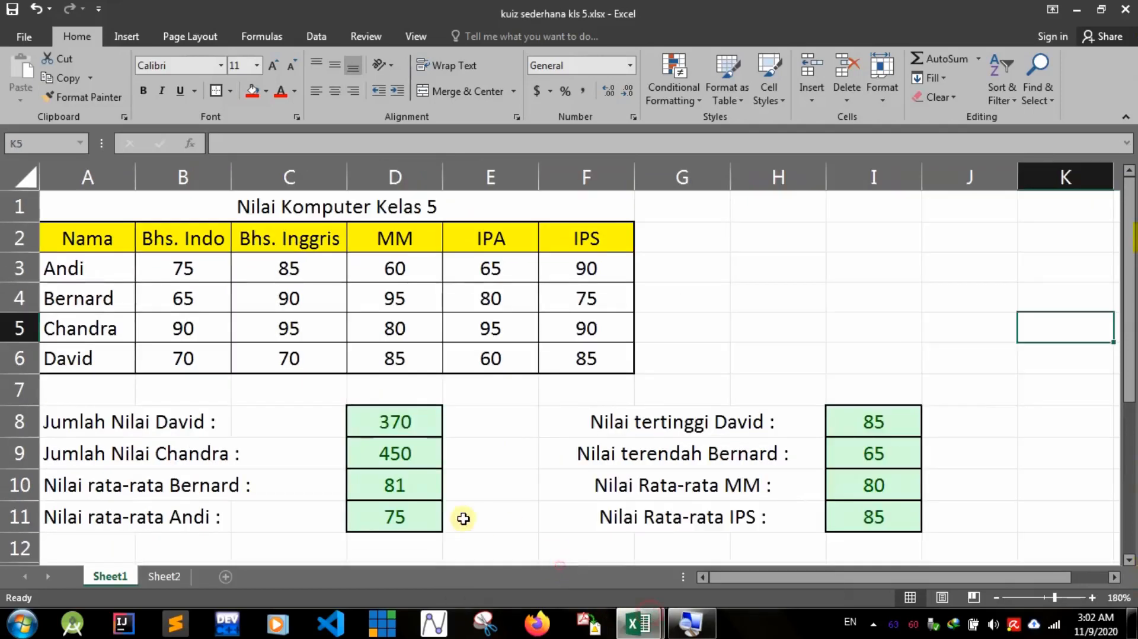
click(419, 419)
text(?)
key(Return)
text(?>)
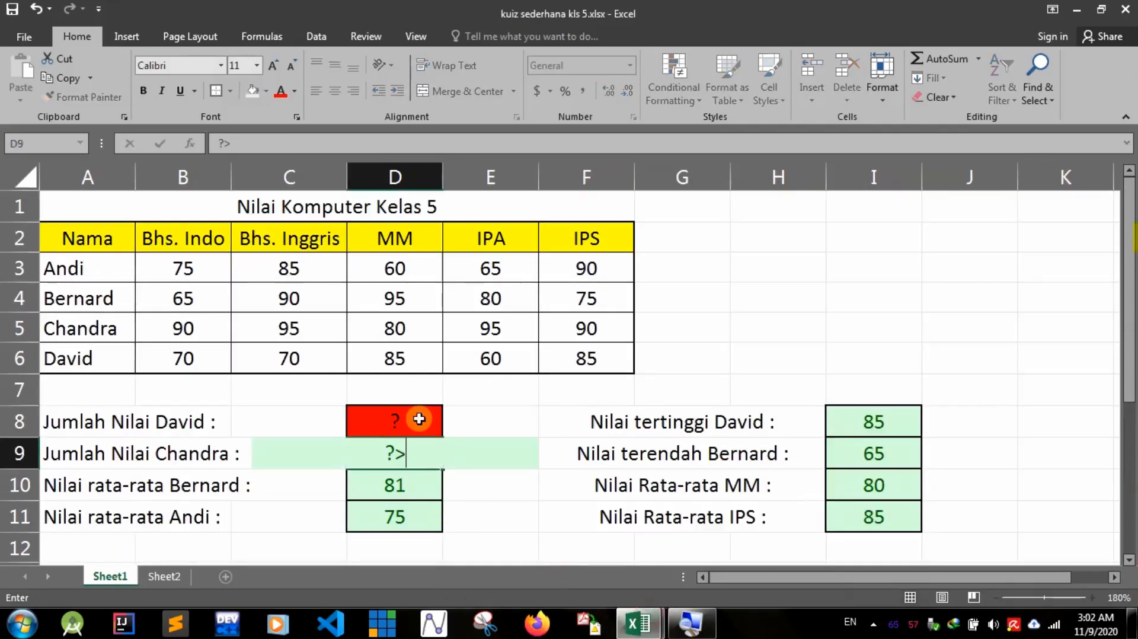
key(BackSpace)
key(Return)
text(?)
key(Return)
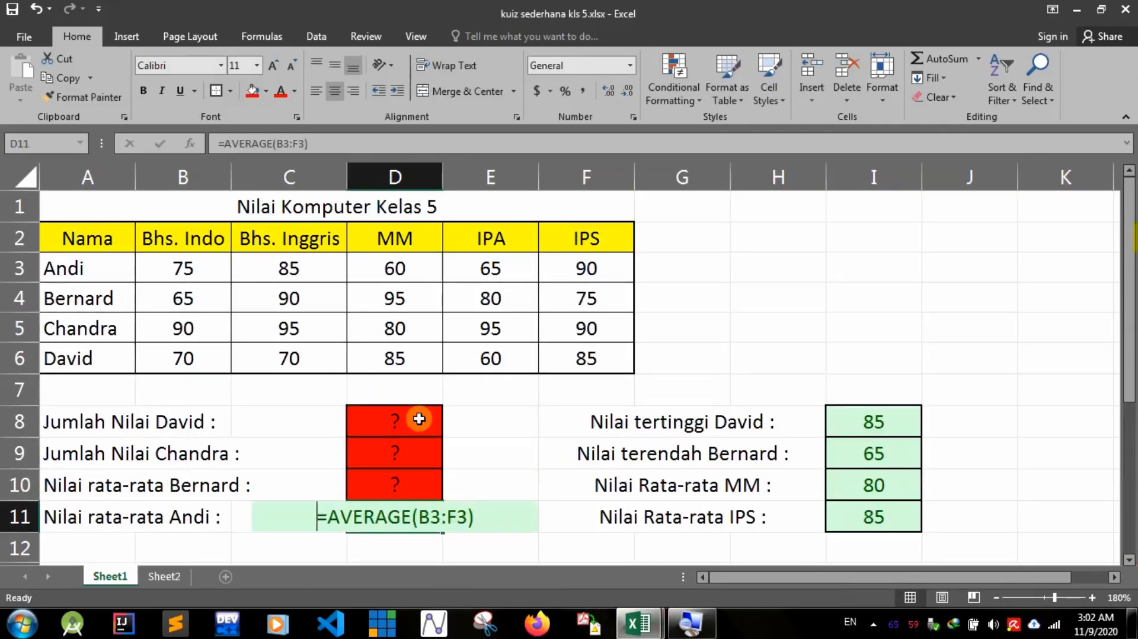
text(?)
key(Return)
Replace the answers in cells I8:I11 with question marks
click(912, 407)
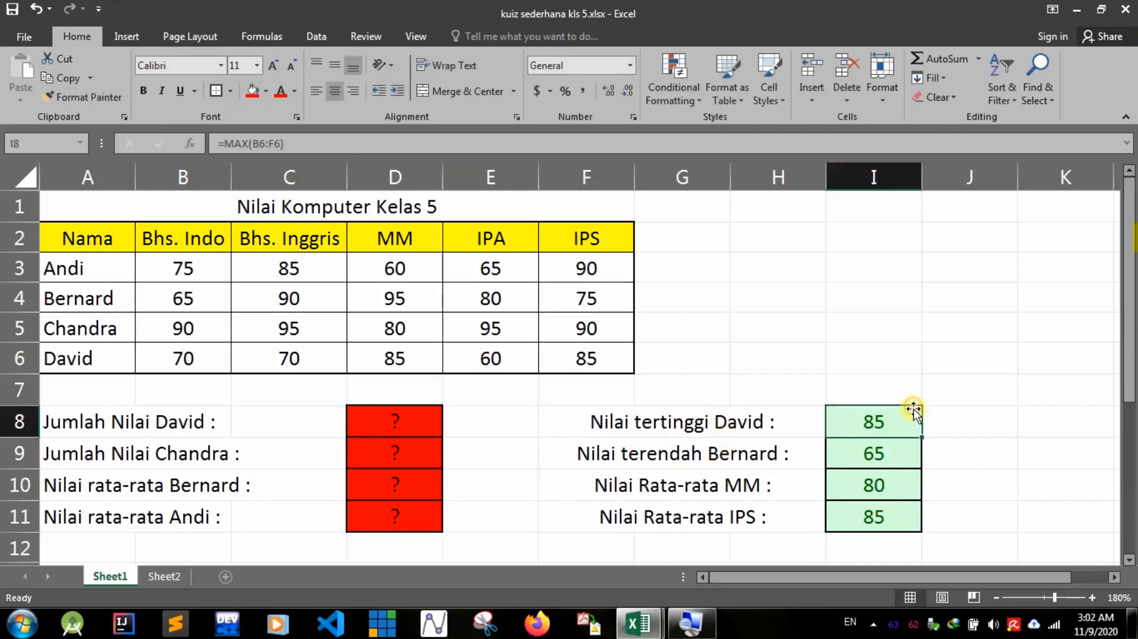
text(?)
key(Return)
text(?)
key(Return)
text(?)
key(Return)
text(?)
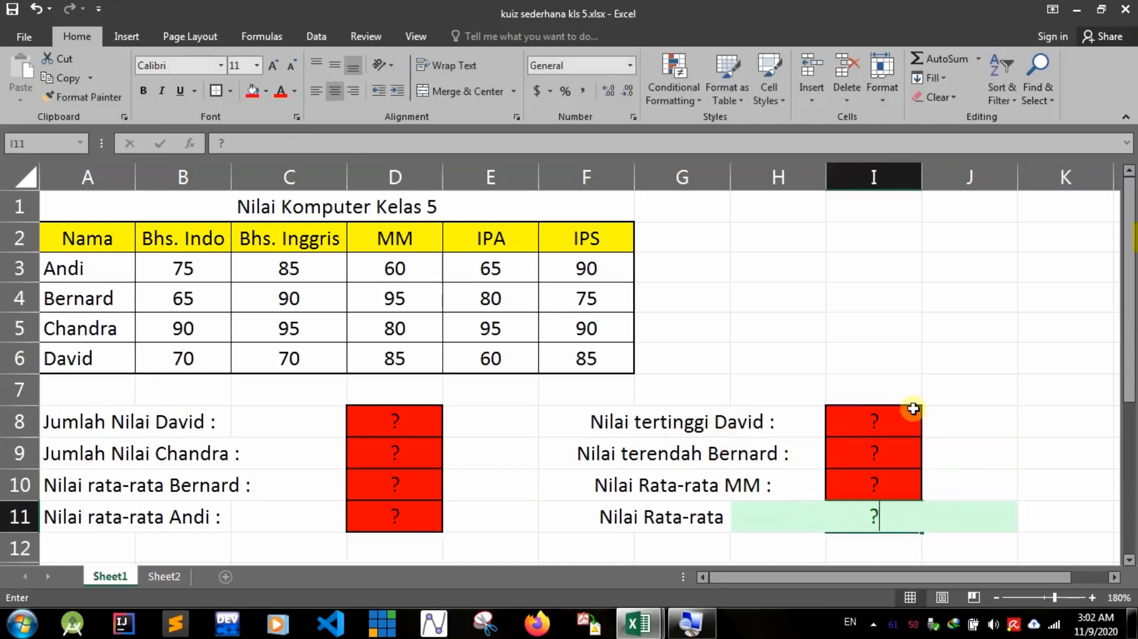
key(Return)
click(669, 374)
click(747, 330)
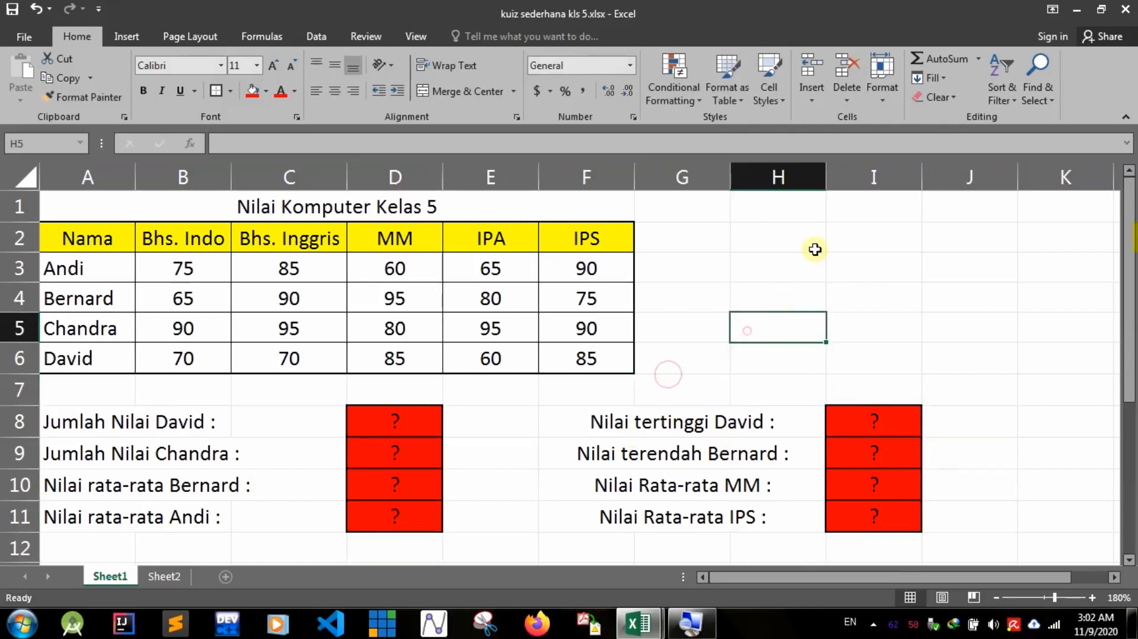
click(819, 240)
click(858, 263)
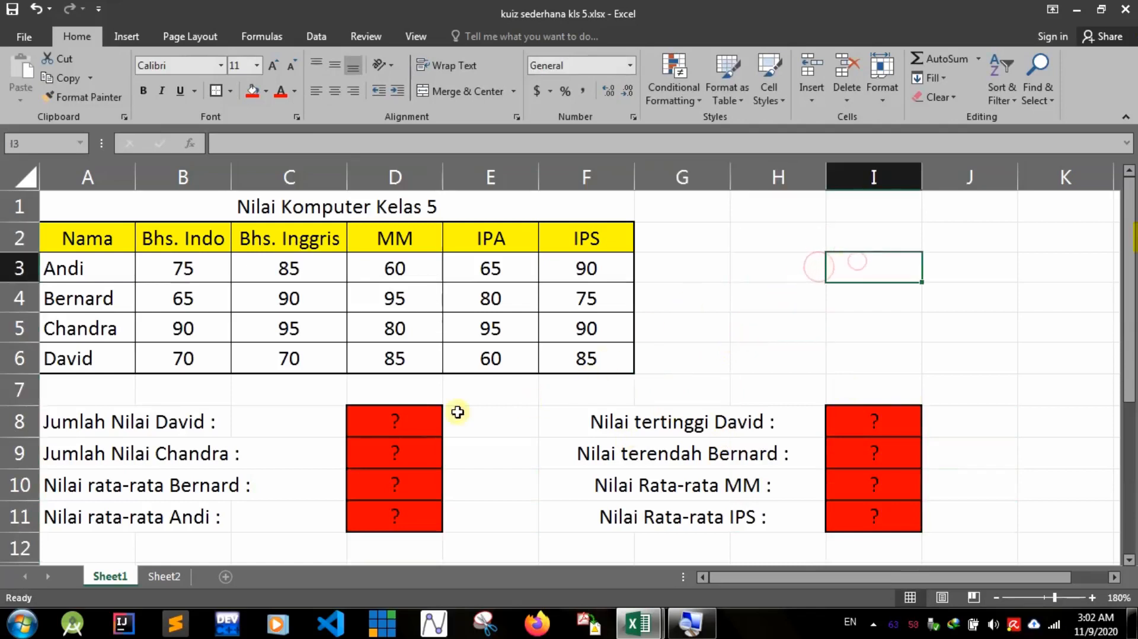
Test the answer cell D8 with the wrong values 100 and 1200
click(399, 423)
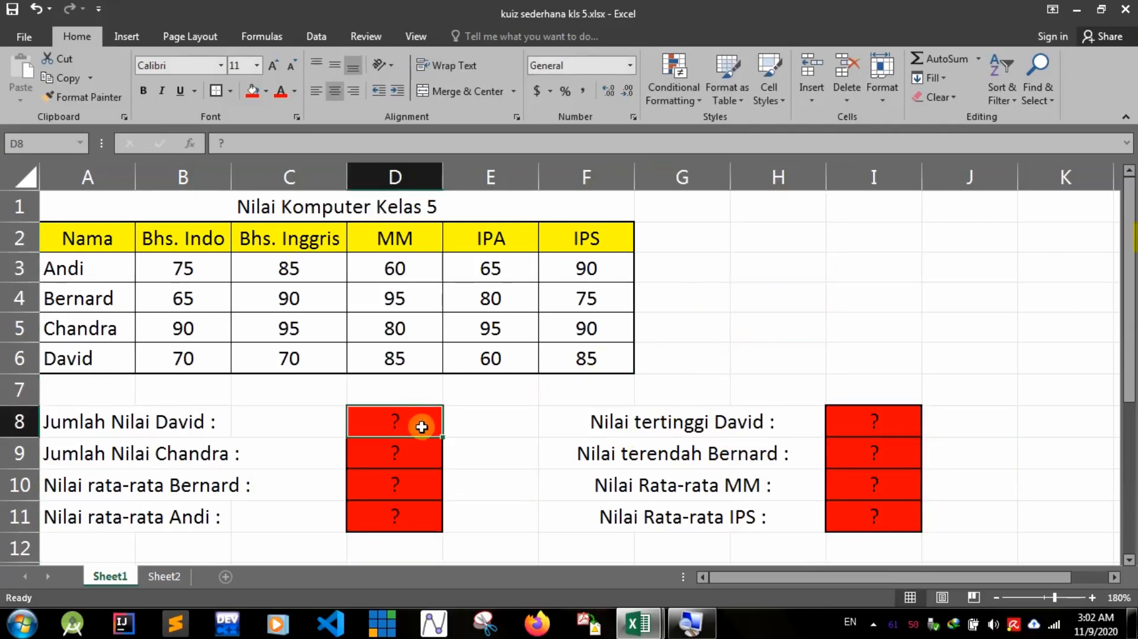
text(1)
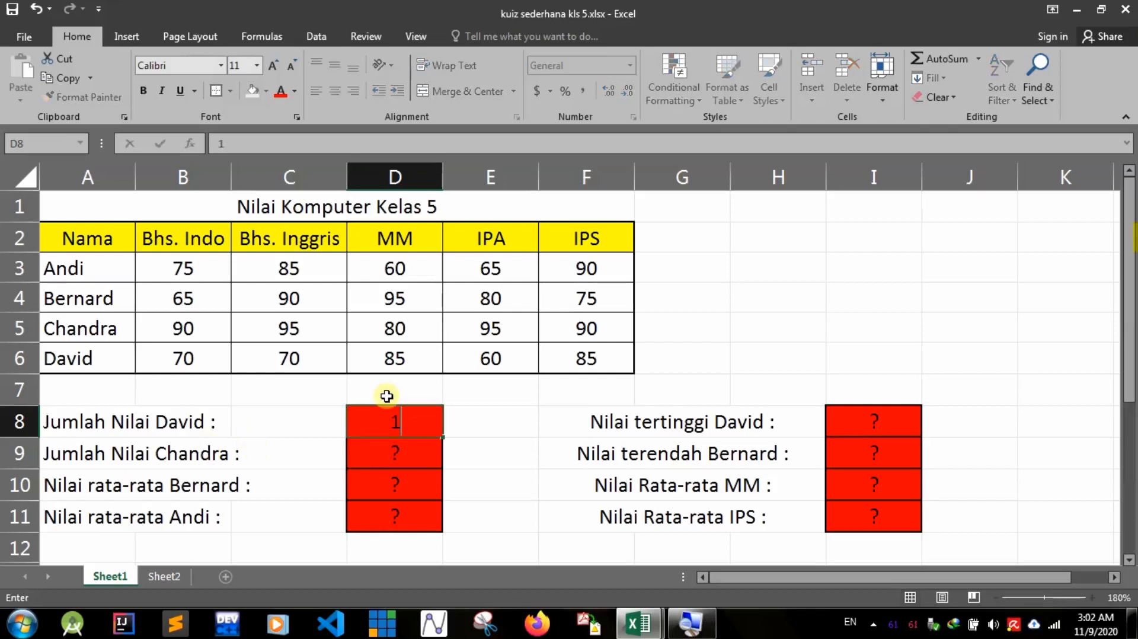
text(000)
key(BackSpace)
key(Return)
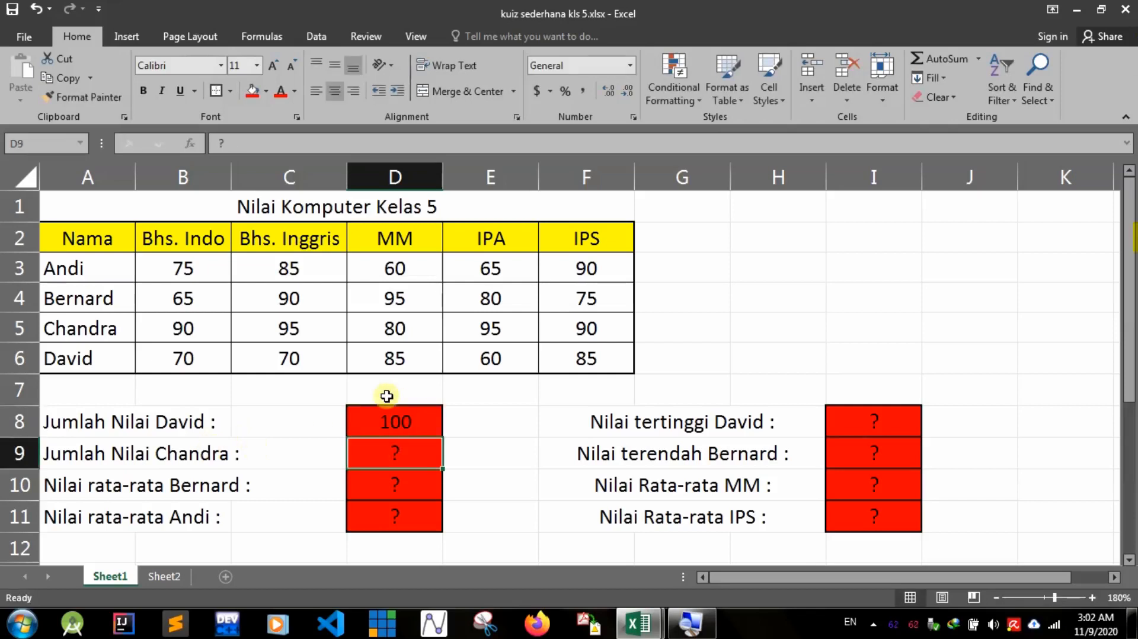
key(Up)
text(1200)
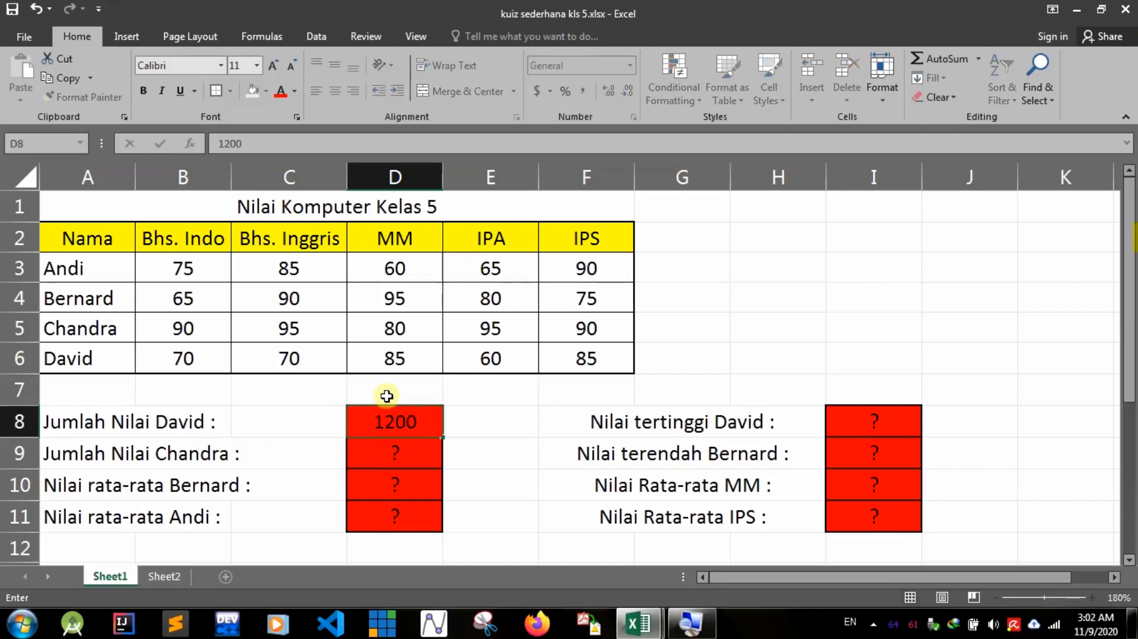
key(Return)
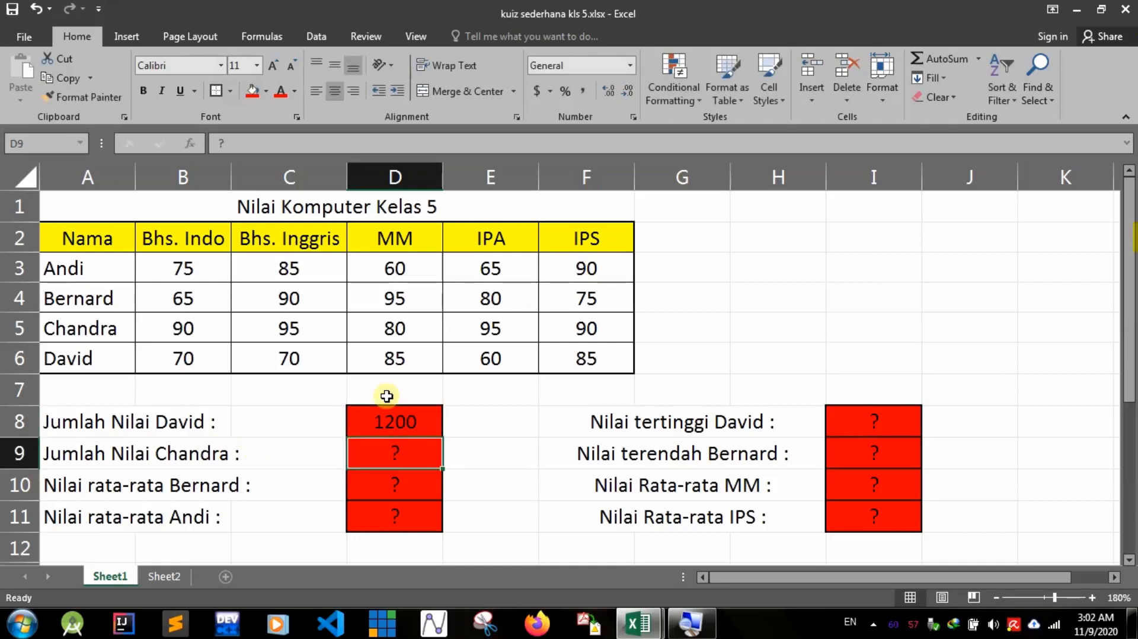
Enter the formula =sum(B6:F6) in cell D8 as the test answer
key(Up)
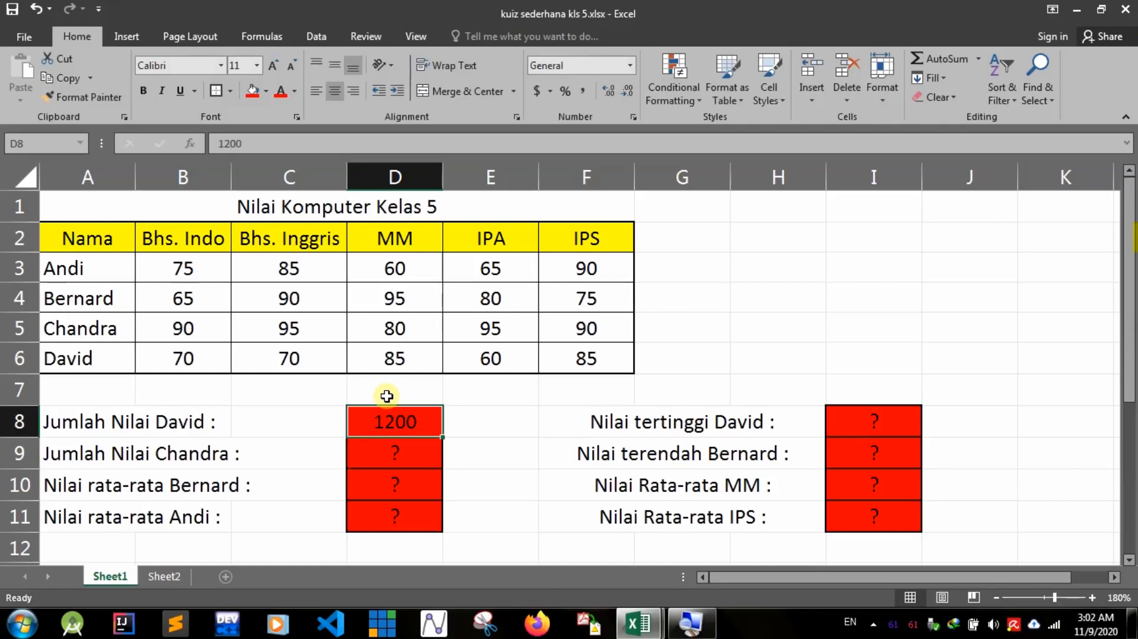
text(=sum)
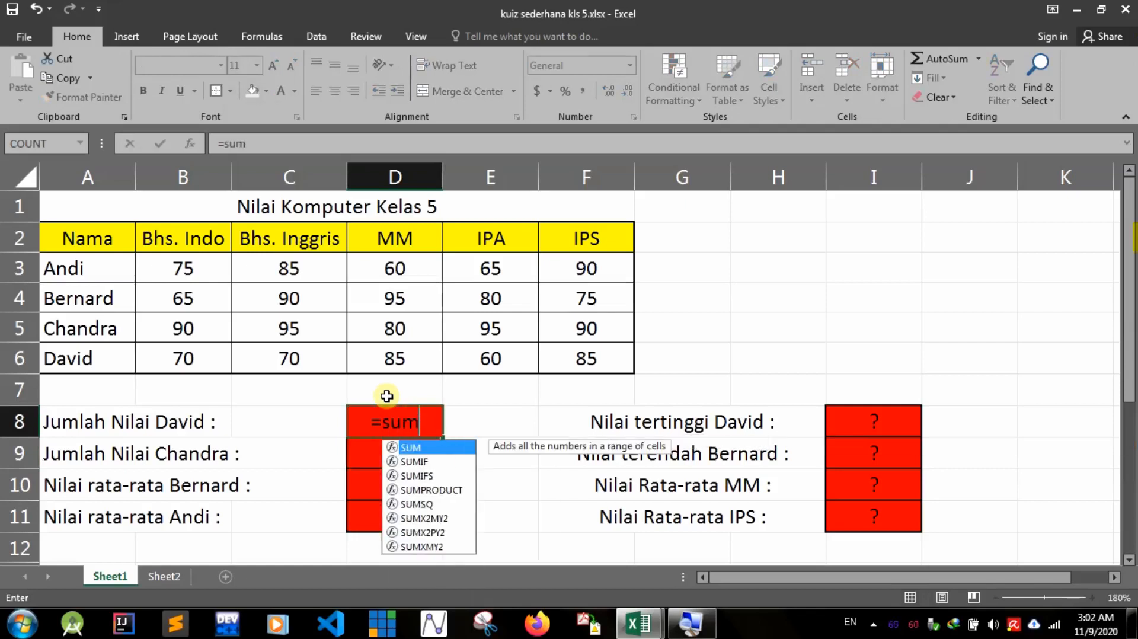
text(()
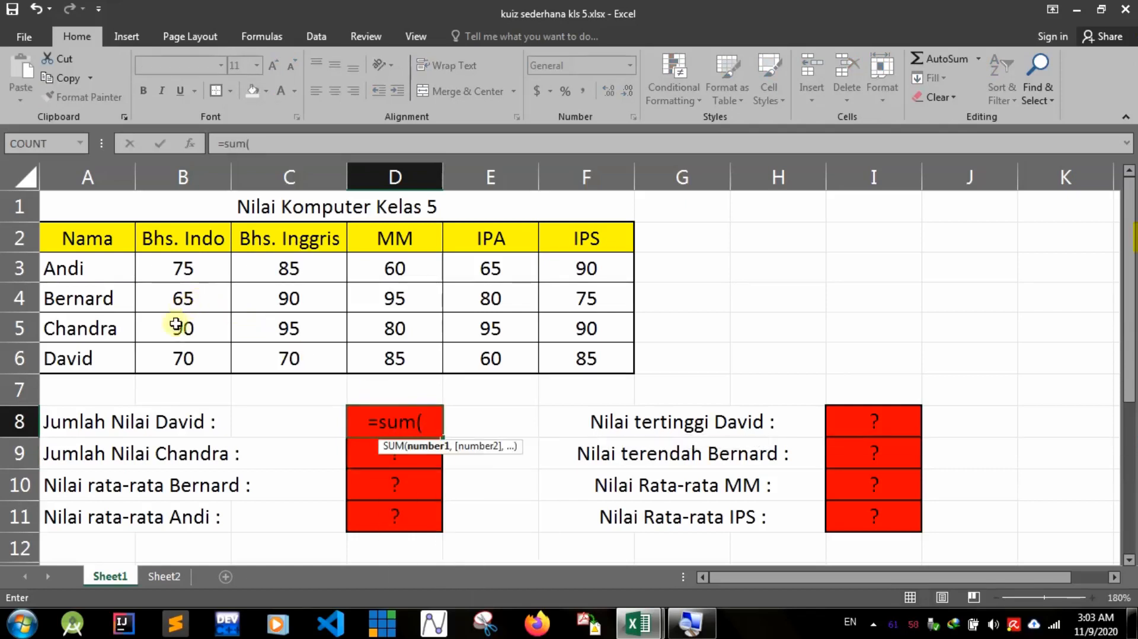
drag(158, 351, 574, 350)
text())
key(Return)
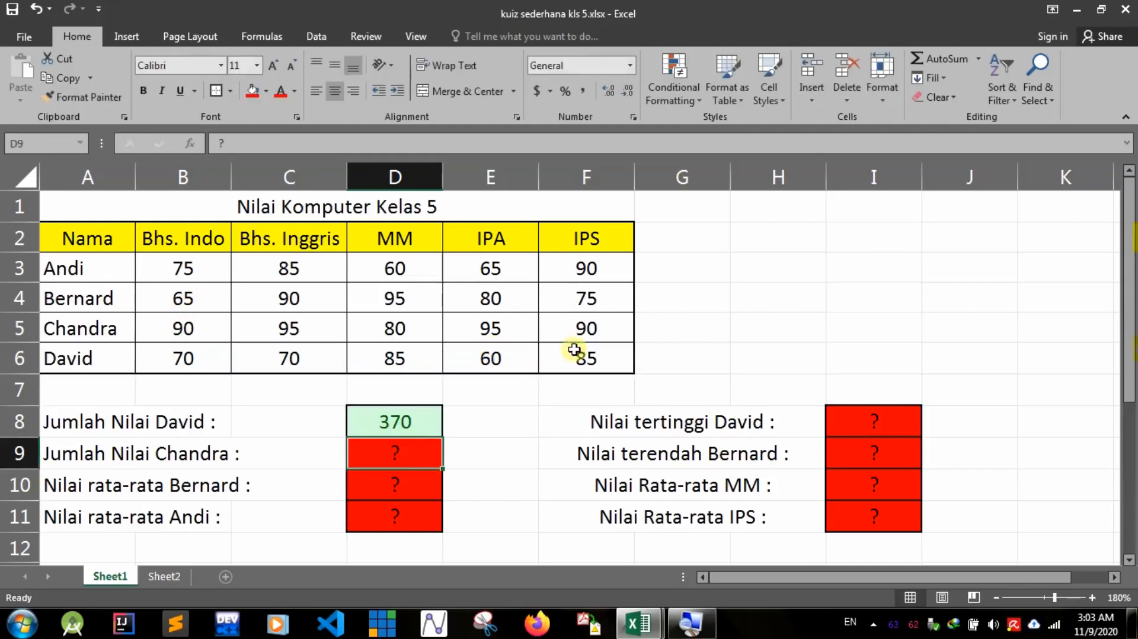
Overwrite cell D8 with the wrong-range formula =sum(B3:F3) to test the formatting
key(Up)
text(=)
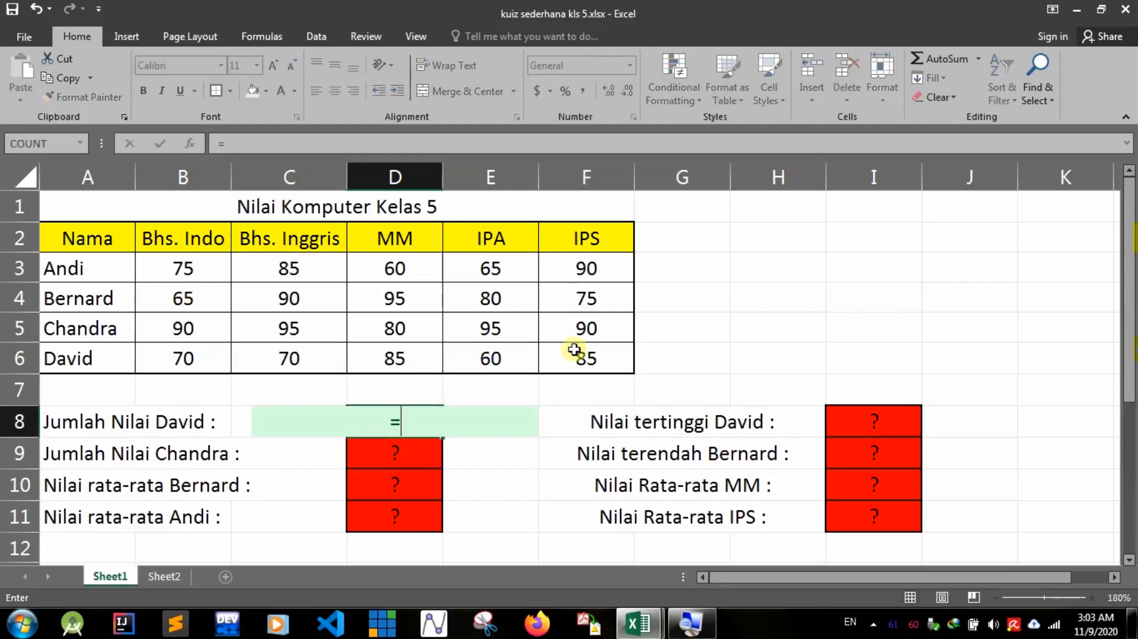
text(sum)
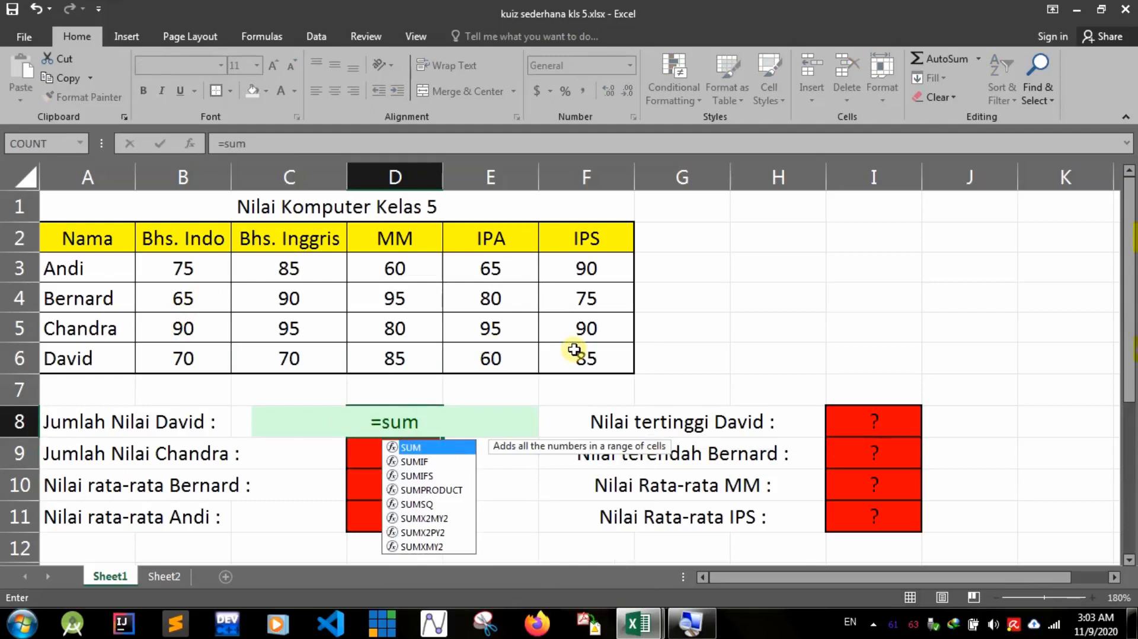
text(()
click(193, 267)
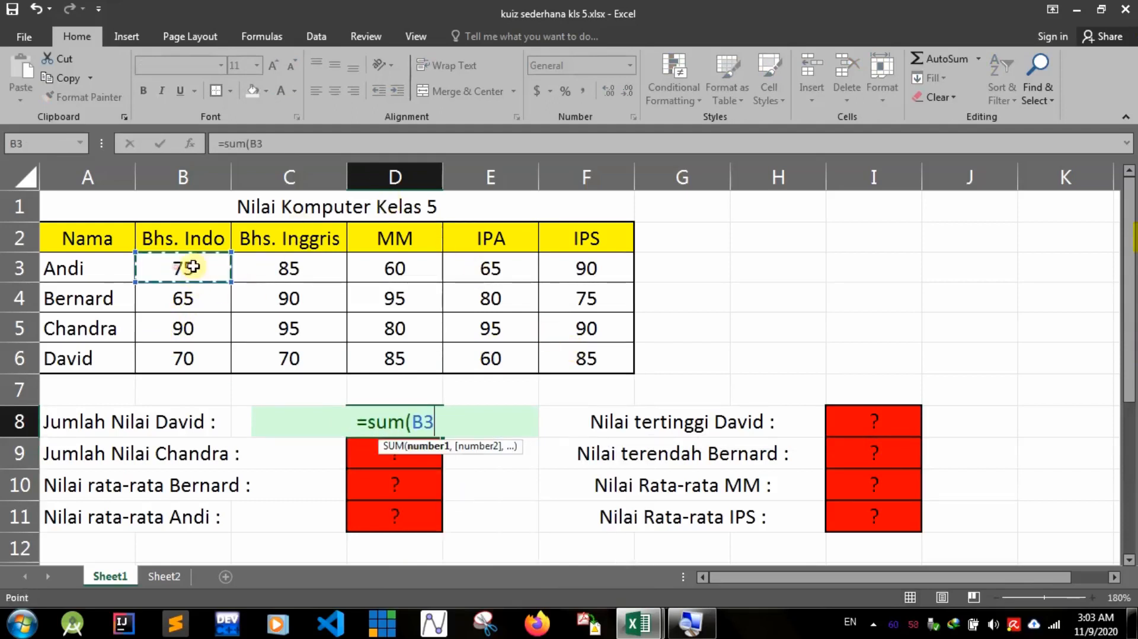
drag(193, 267, 589, 271)
text())
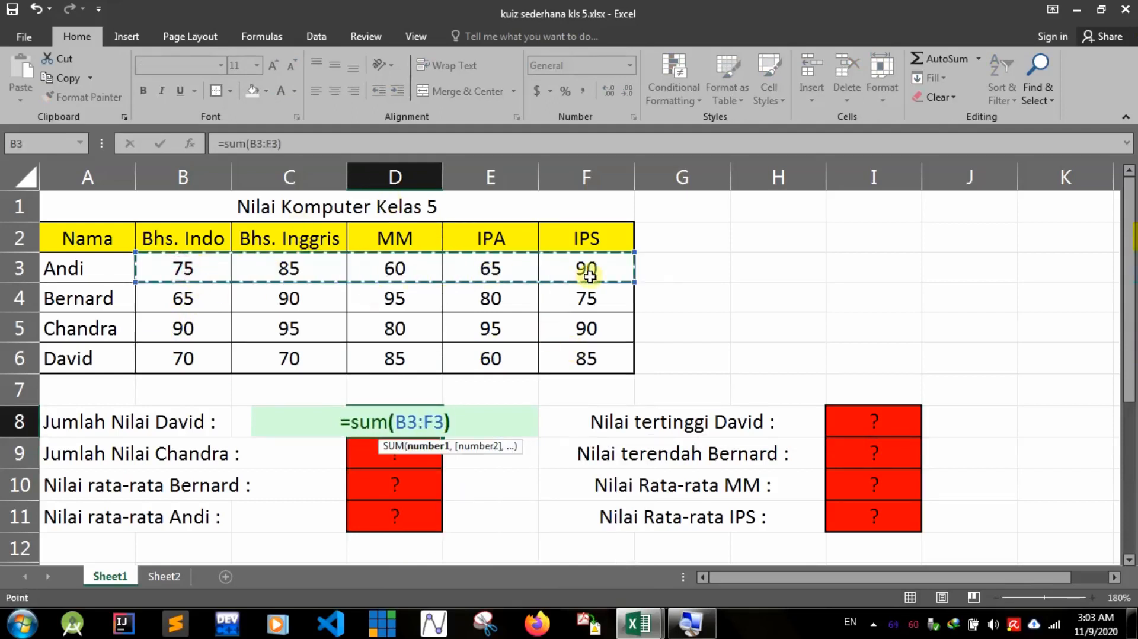
key(Return)
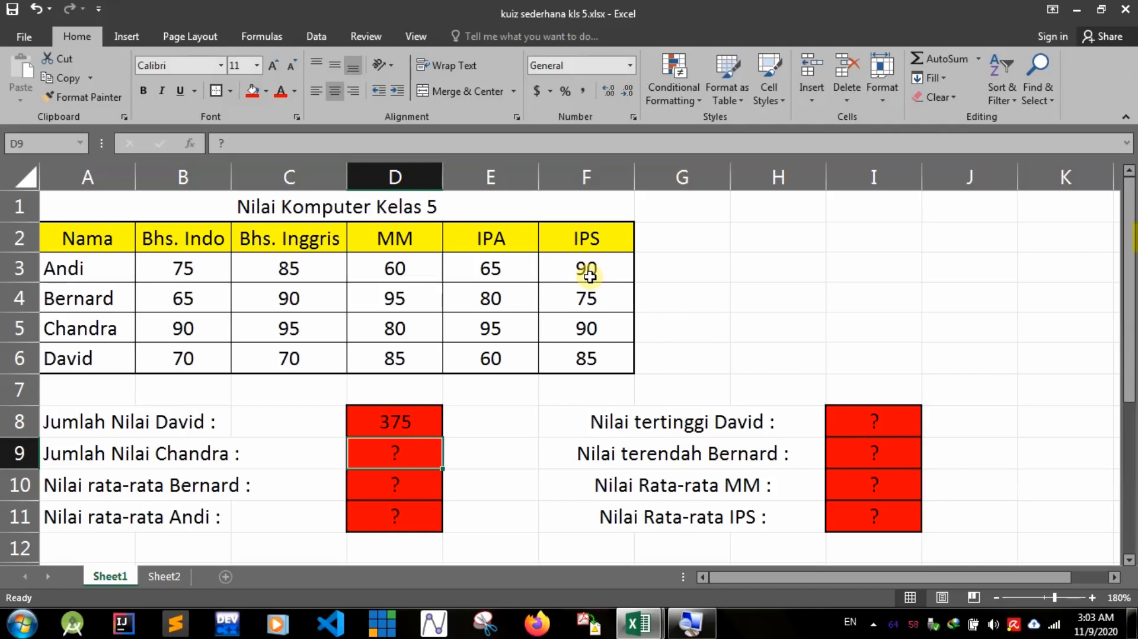
click(639, 622)
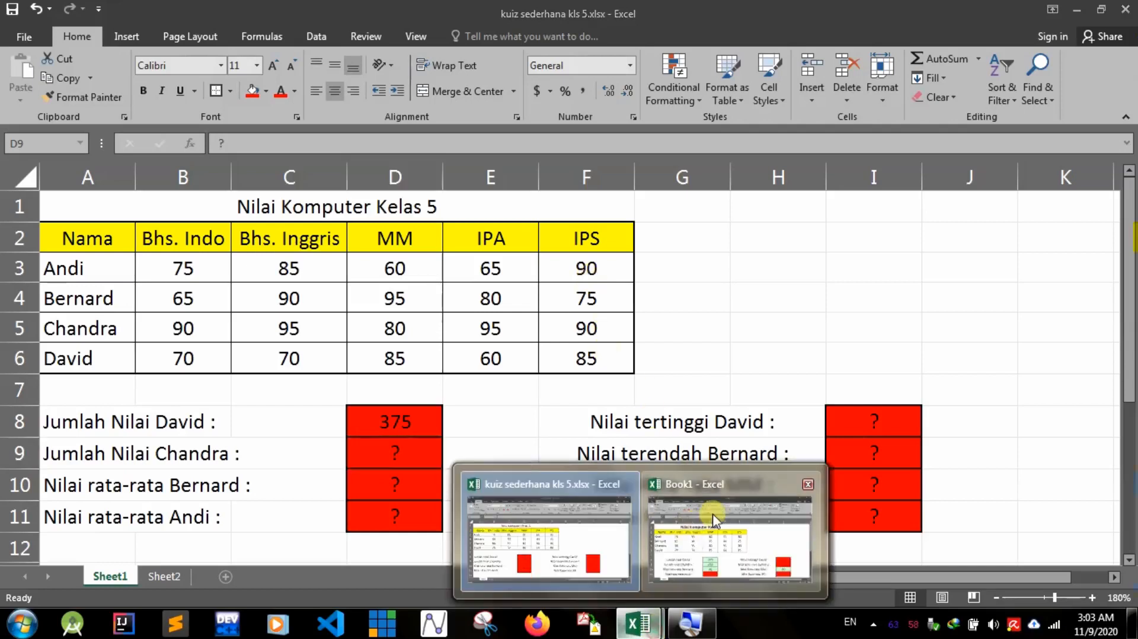
click(714, 520)
click(657, 475)
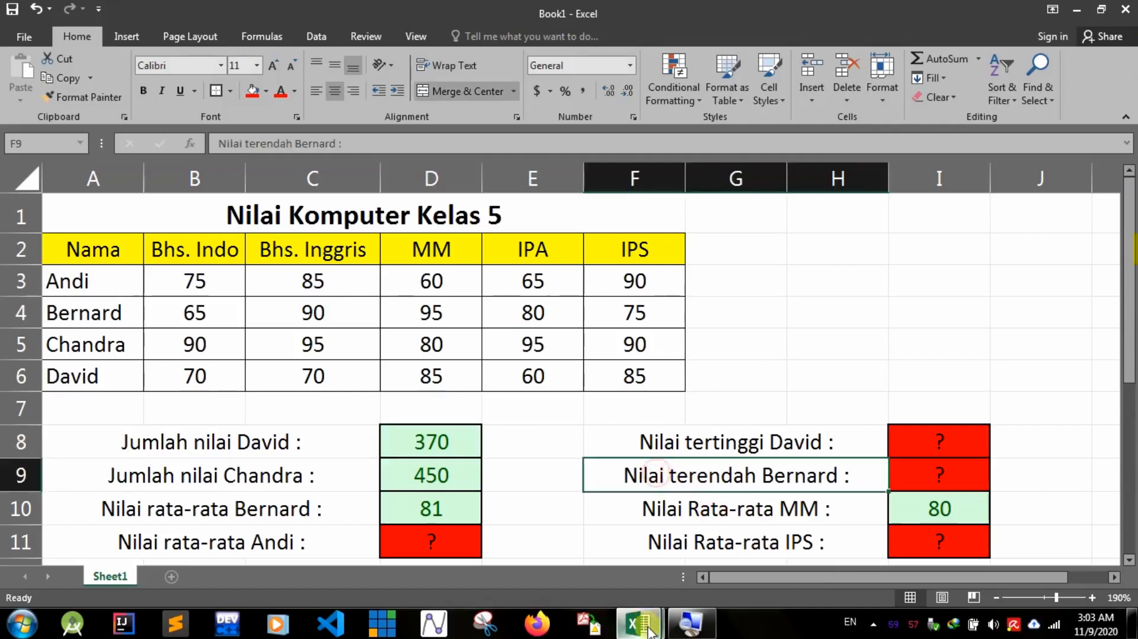
mouse_move(650, 631)
click(561, 521)
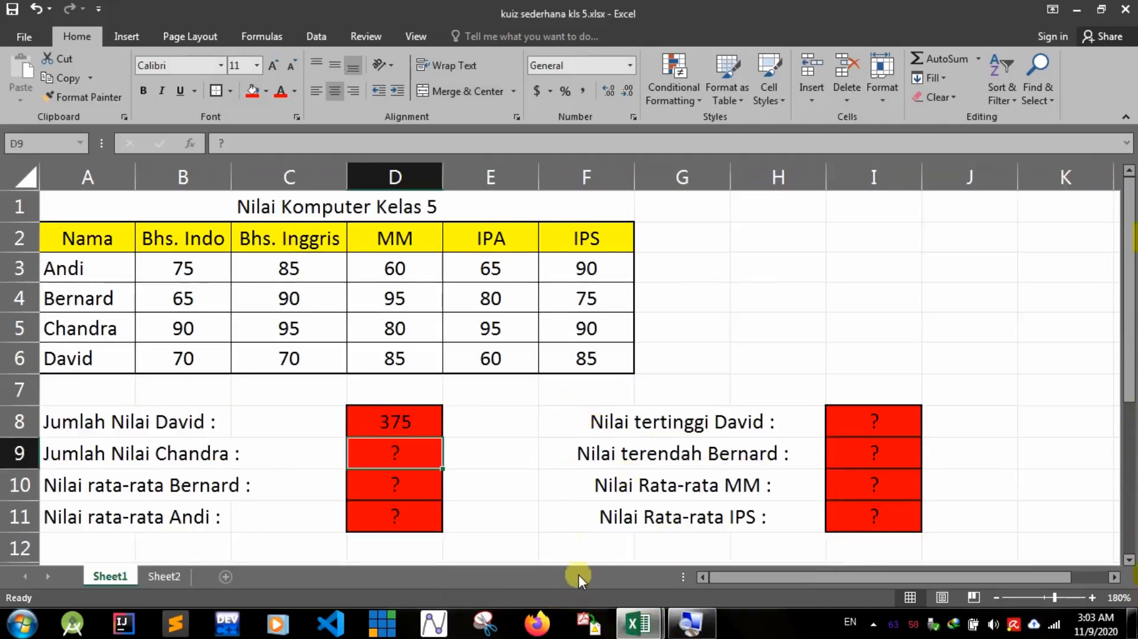
click(22, 37)
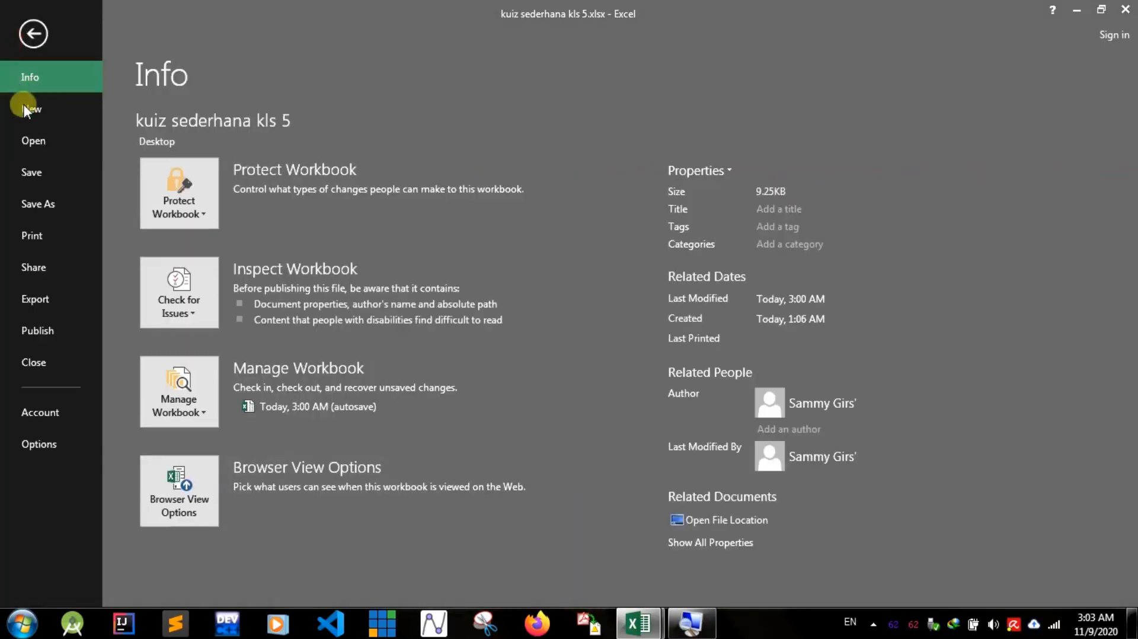
click(32, 32)
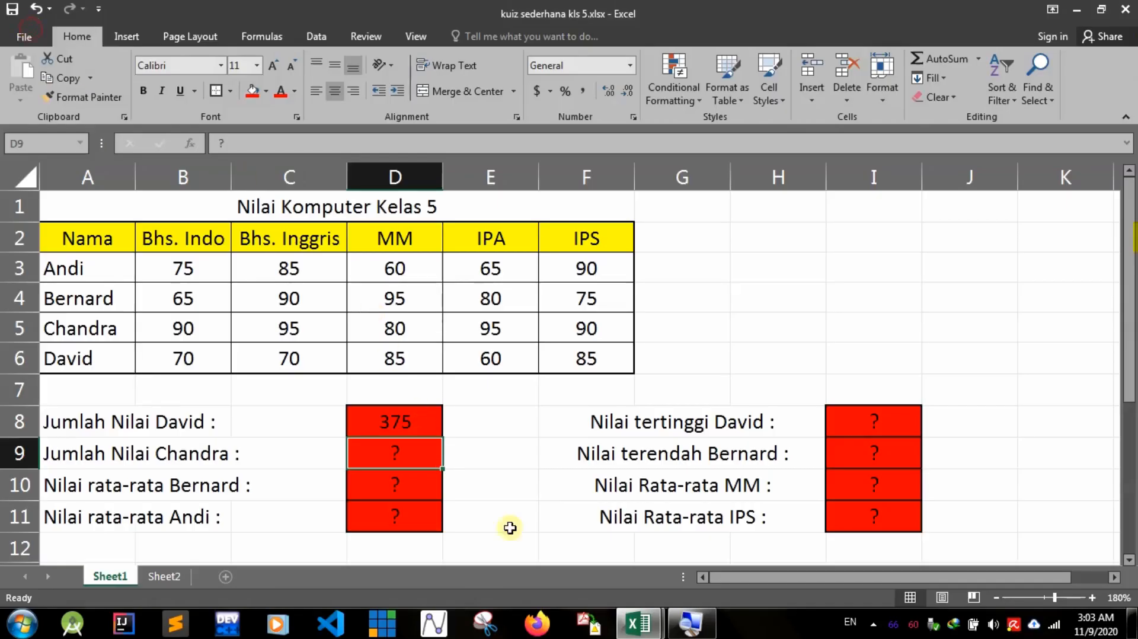
Switch to Book1 and save it in Documents as an Excel Workbook named with "quiz", the teacher's name and "5d"
mouse_move(639, 622)
click(688, 553)
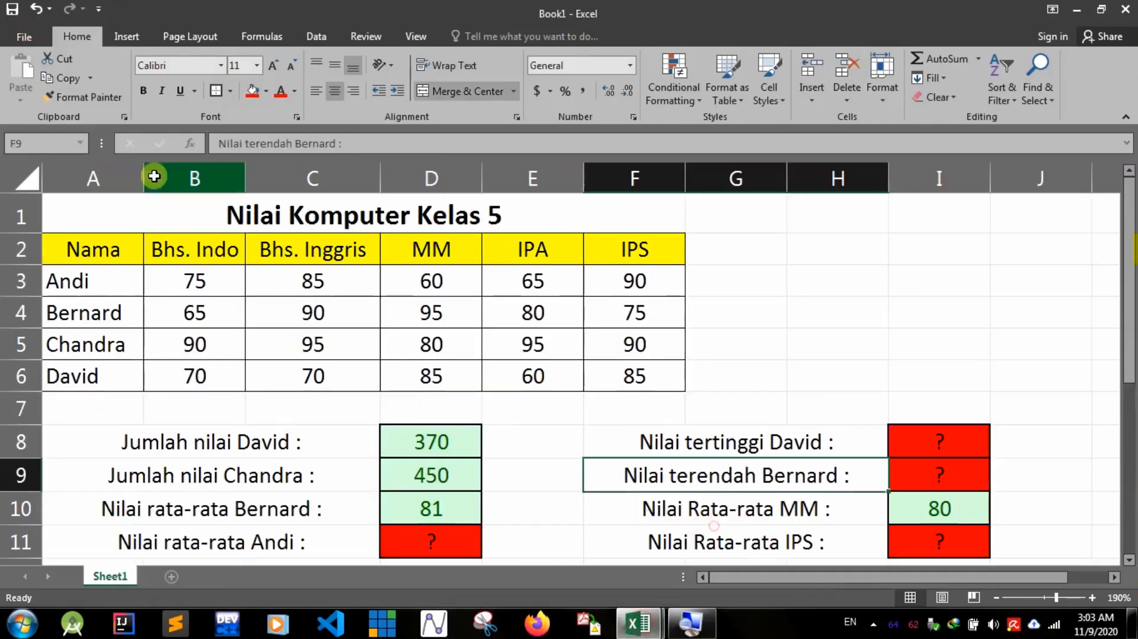
click(27, 38)
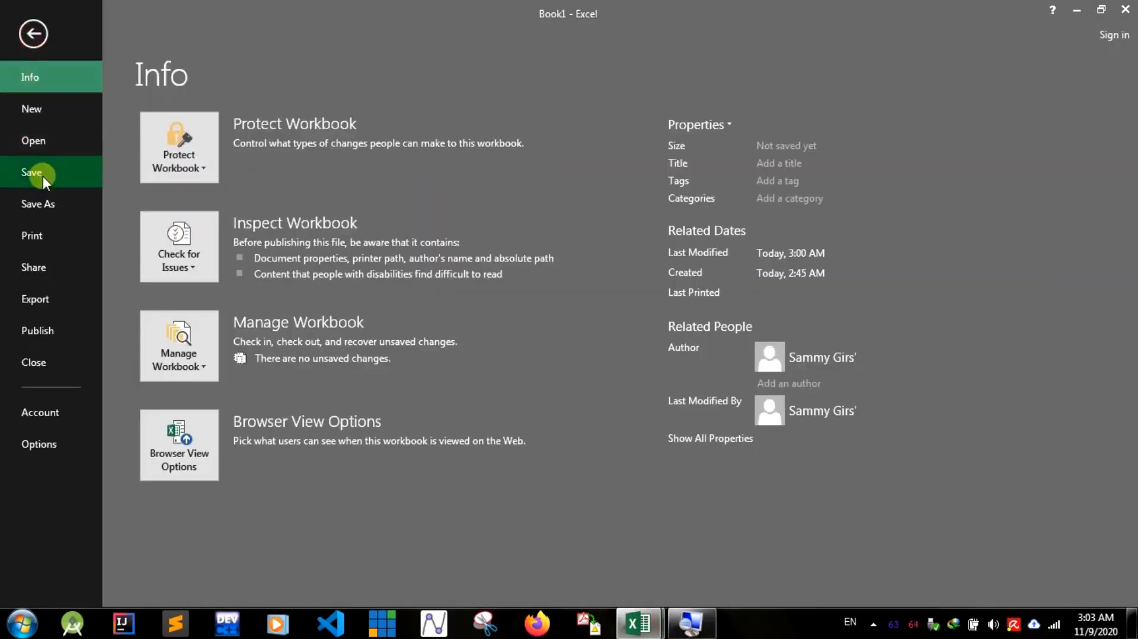
click(62, 175)
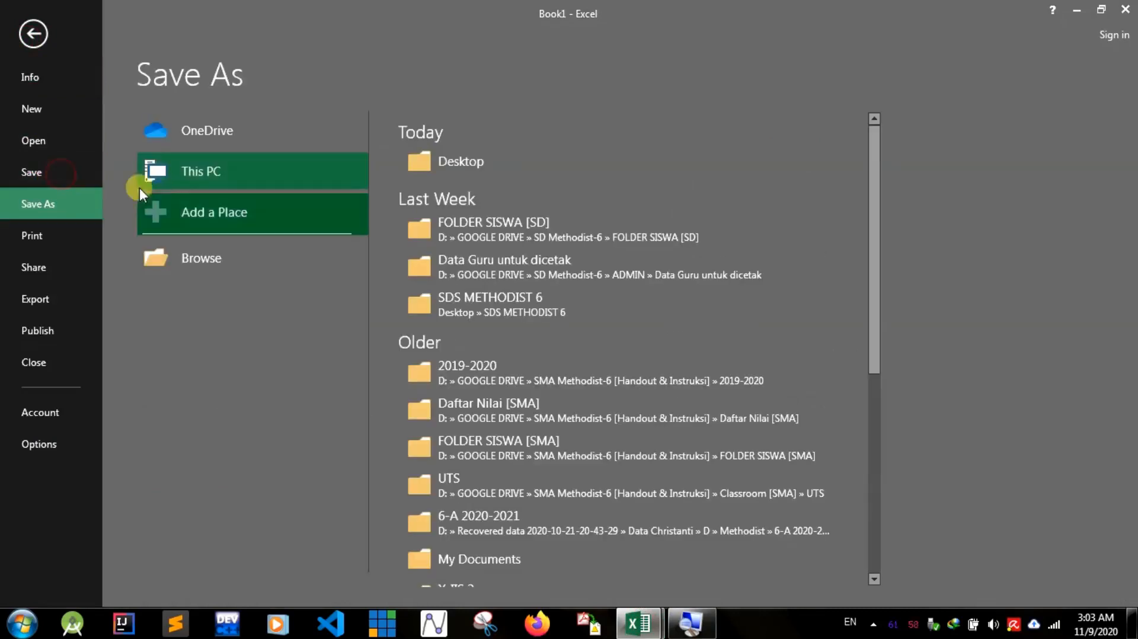
click(199, 257)
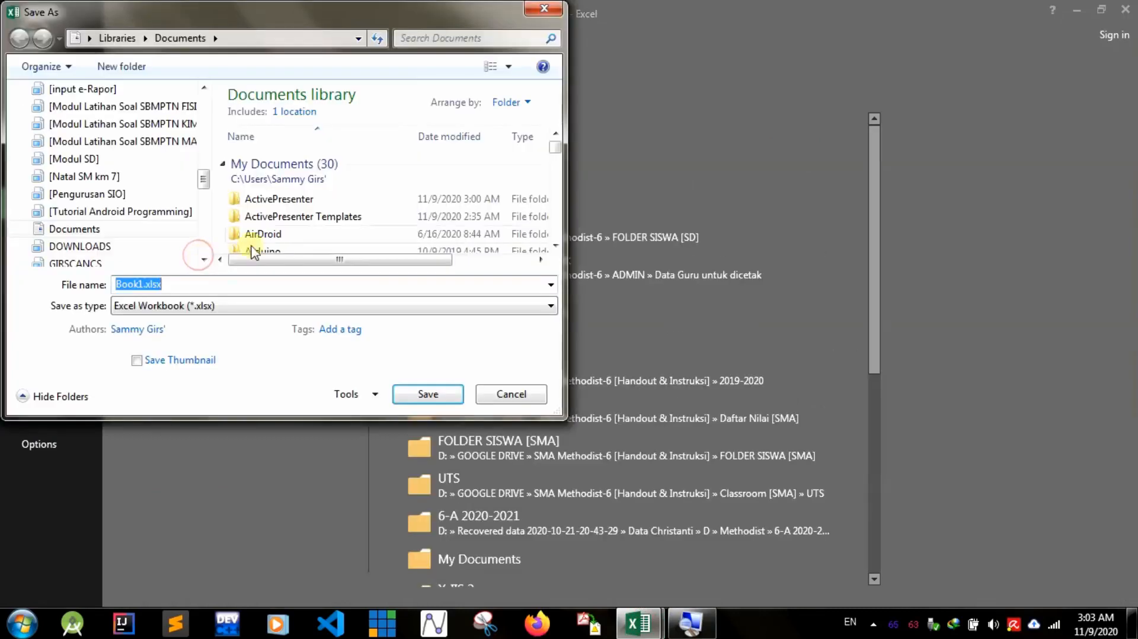
click(223, 284)
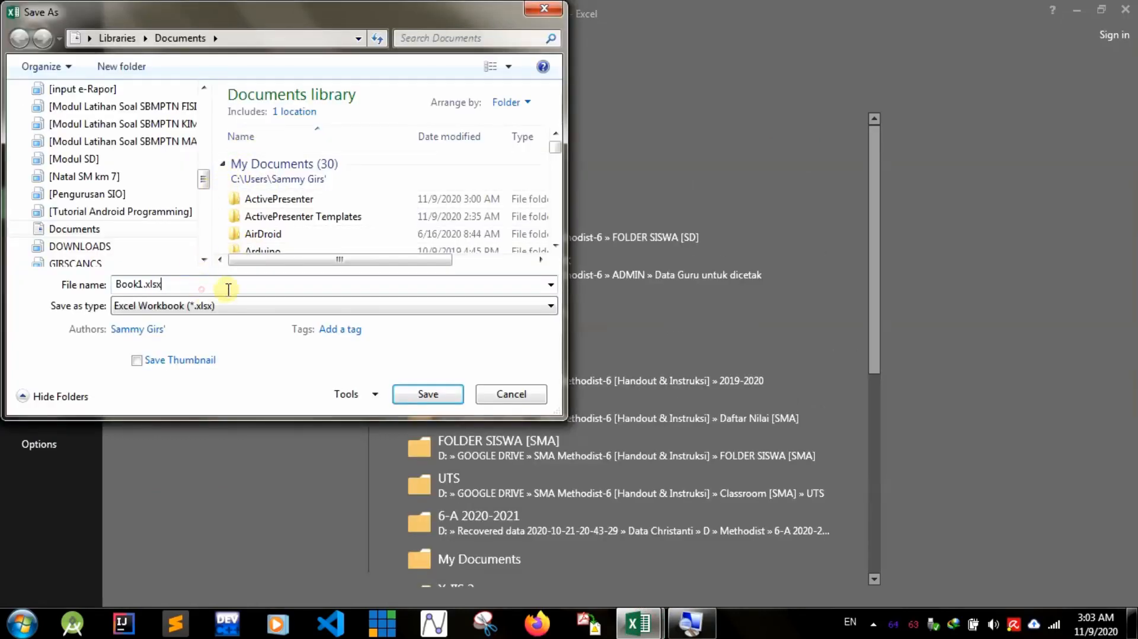
drag(244, 289, 102, 285)
text(quiz pak samuel 5d)
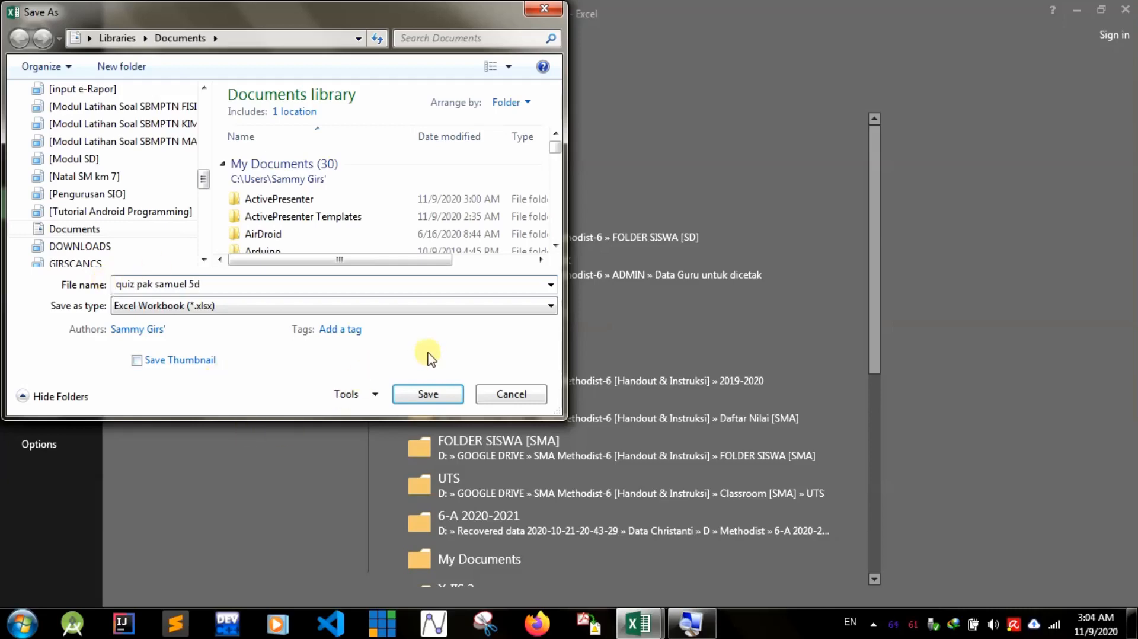
click(430, 393)
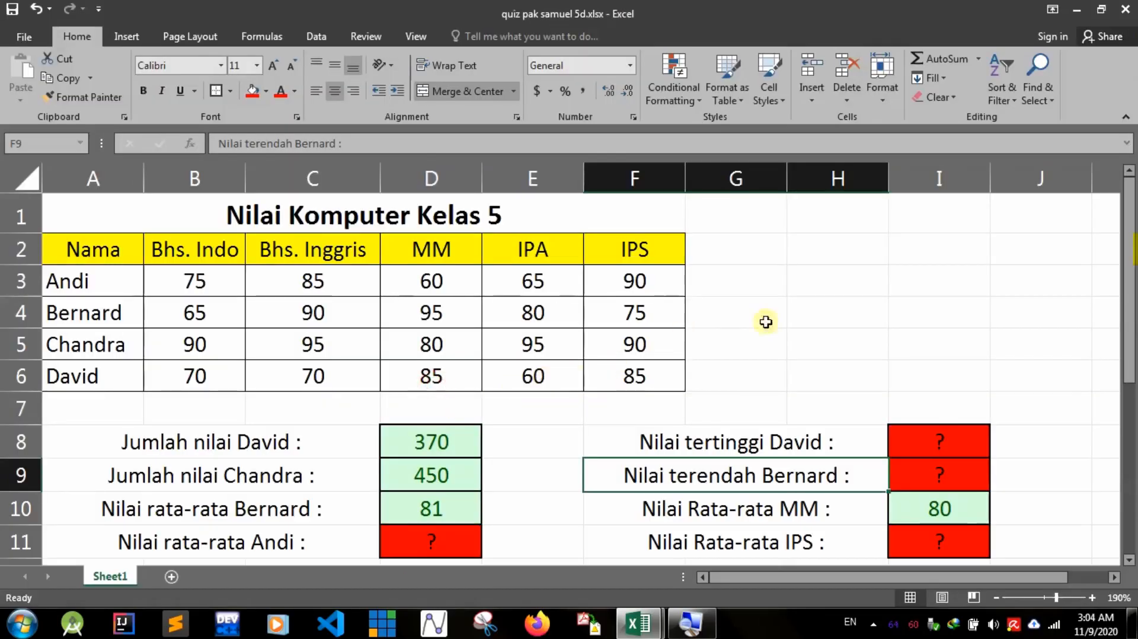
click(824, 276)
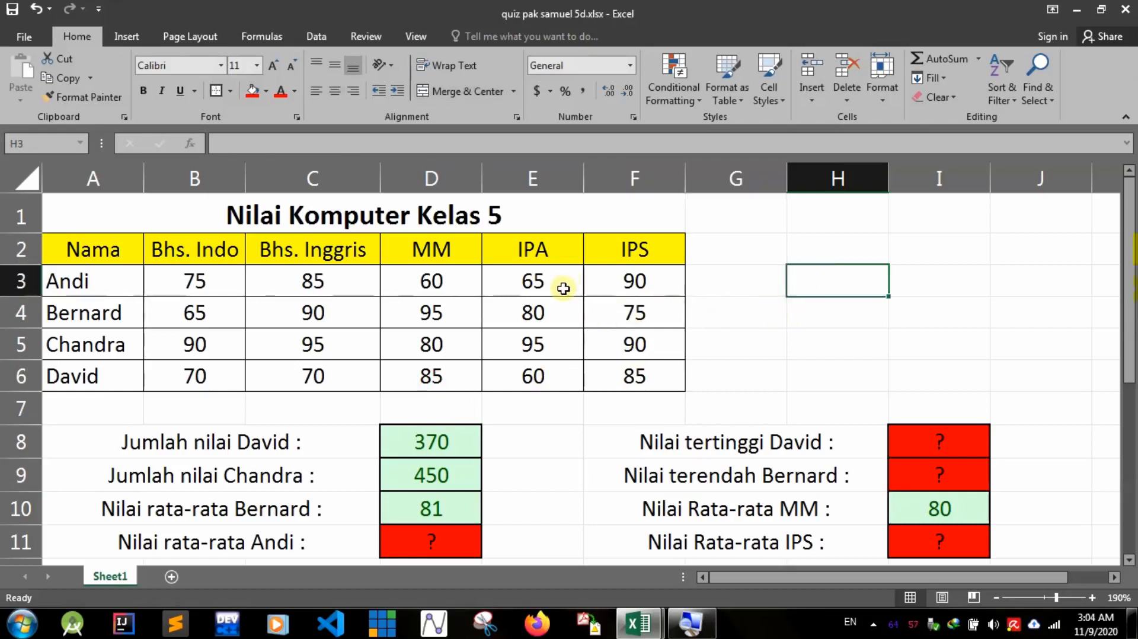
Switch back to kuiz sederhana kls 5.xlsx and undo all the test entries in cell D8
mouse_move(635, 630)
click(600, 589)
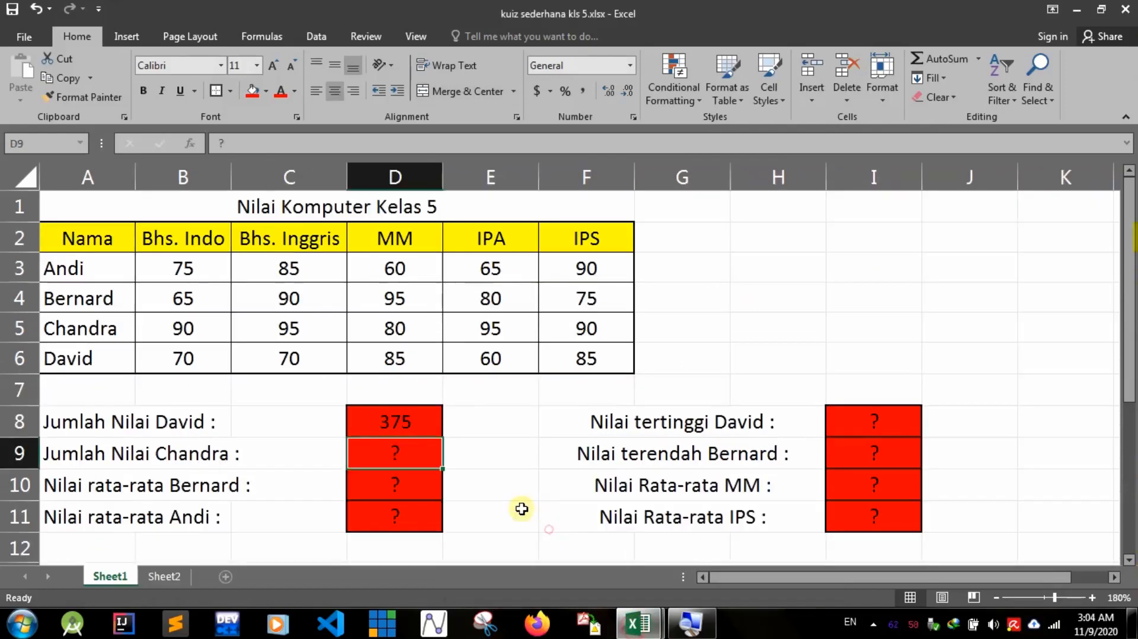
key(ctrl+z)
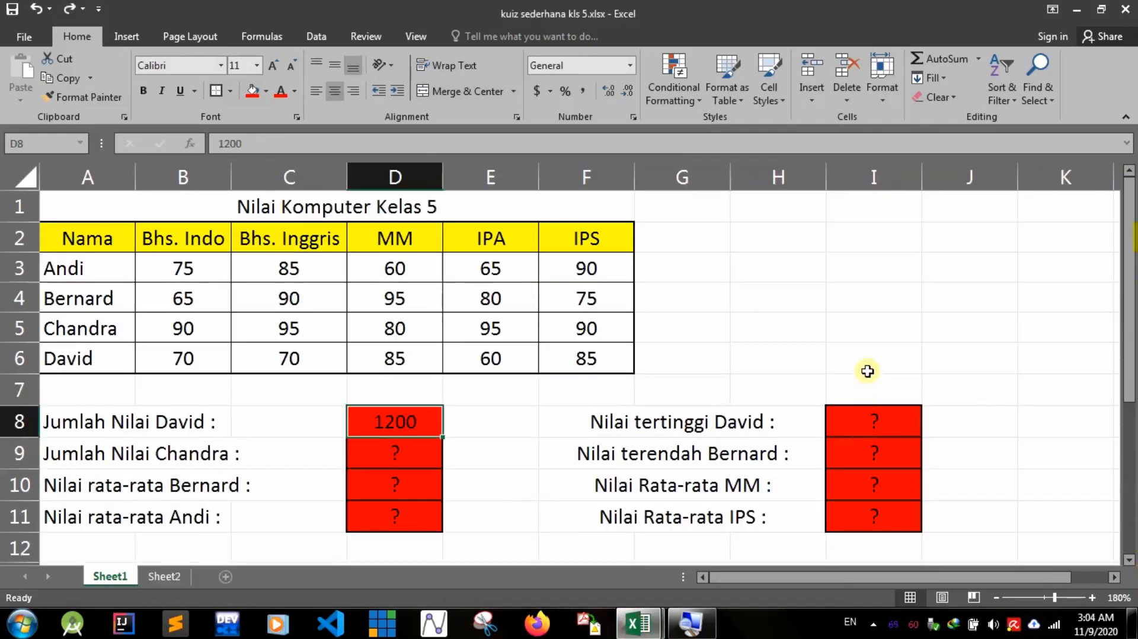
key(ctrl+z)
key(ctrl+z)
click(885, 290)
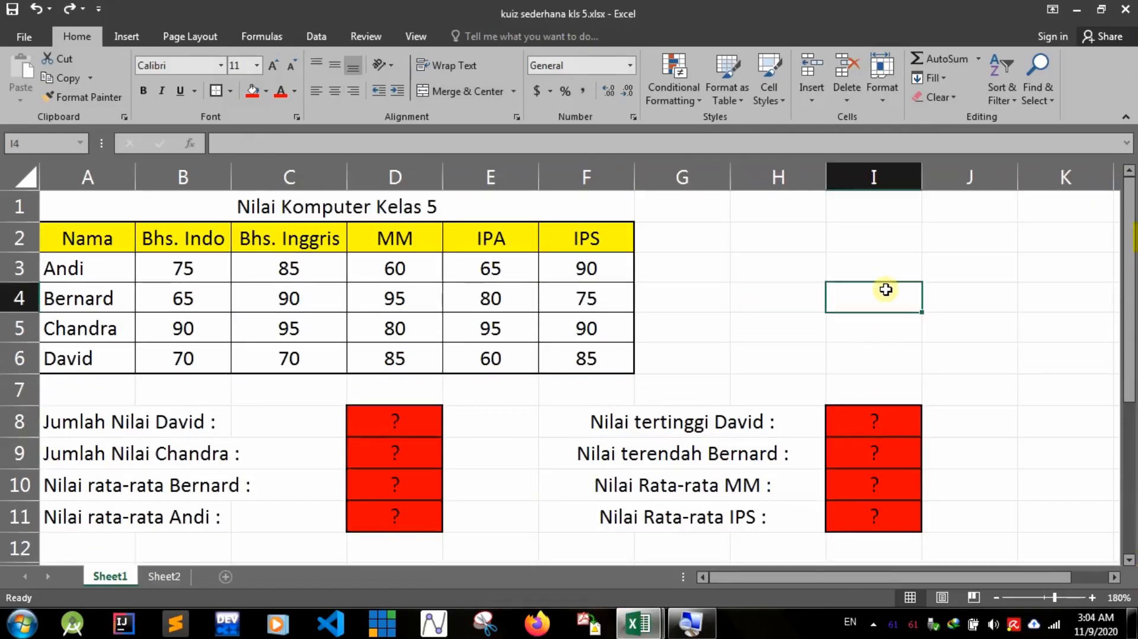
Undo the question-mark entries in cells I8:I11
key(ctrl+y)
key(ctrl+y)
key(ctrl+y)
key(ctrl+y)
key(ctrl+y)
key(ctrl+y)
key(ctrl+y)
key(ctrl+y)
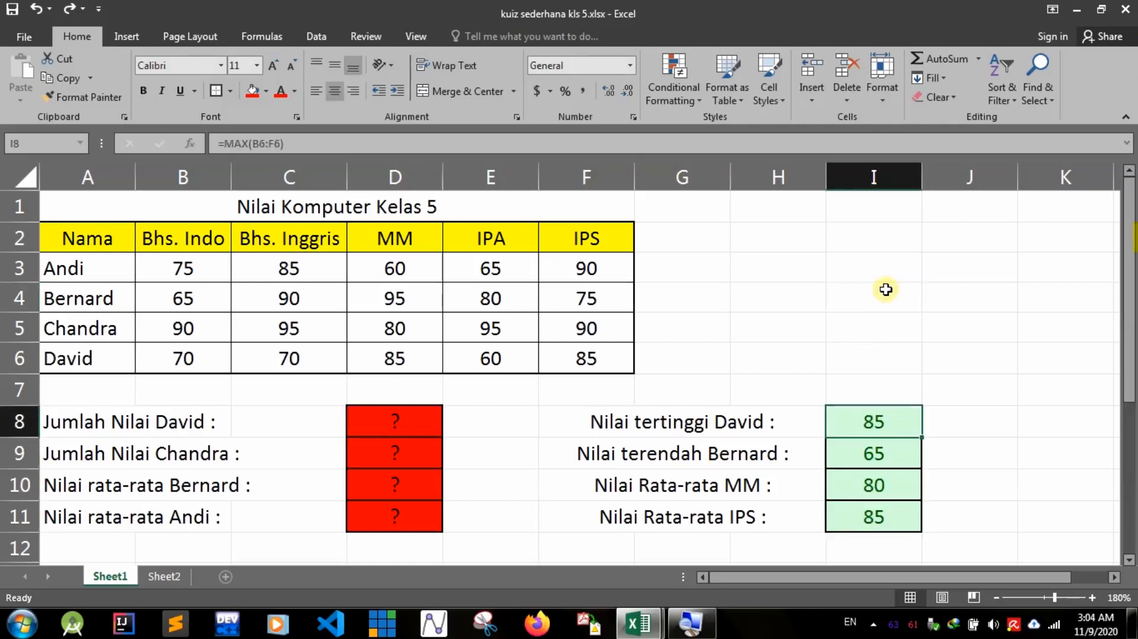